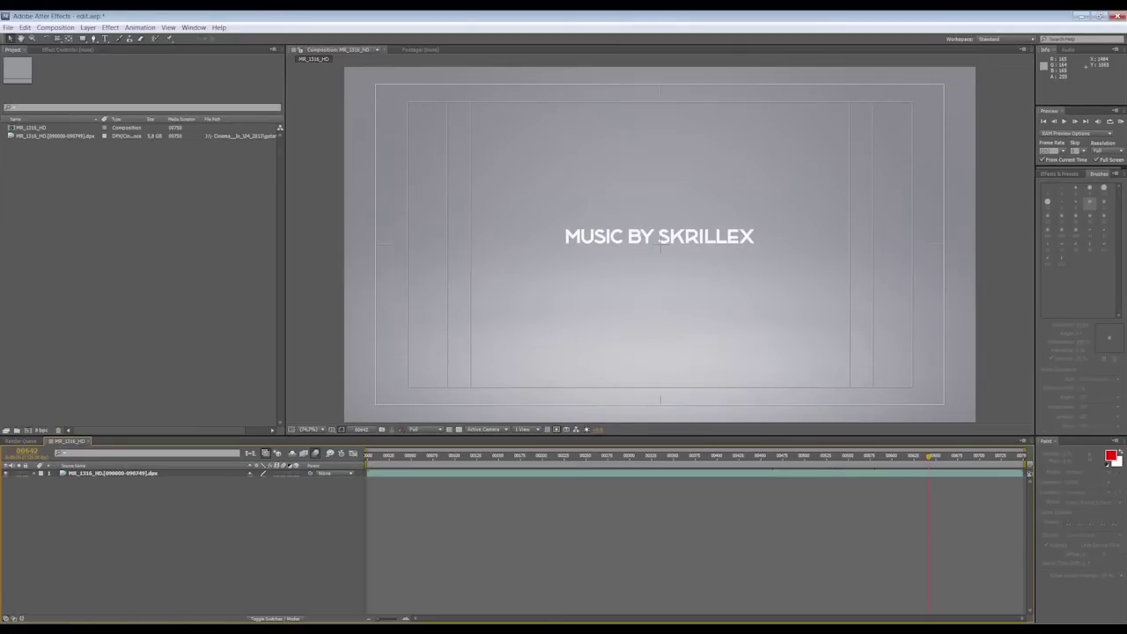
Add the current MR_1316_HD frame to the Render Queue as a TIFF still.
key(ctrl+m)
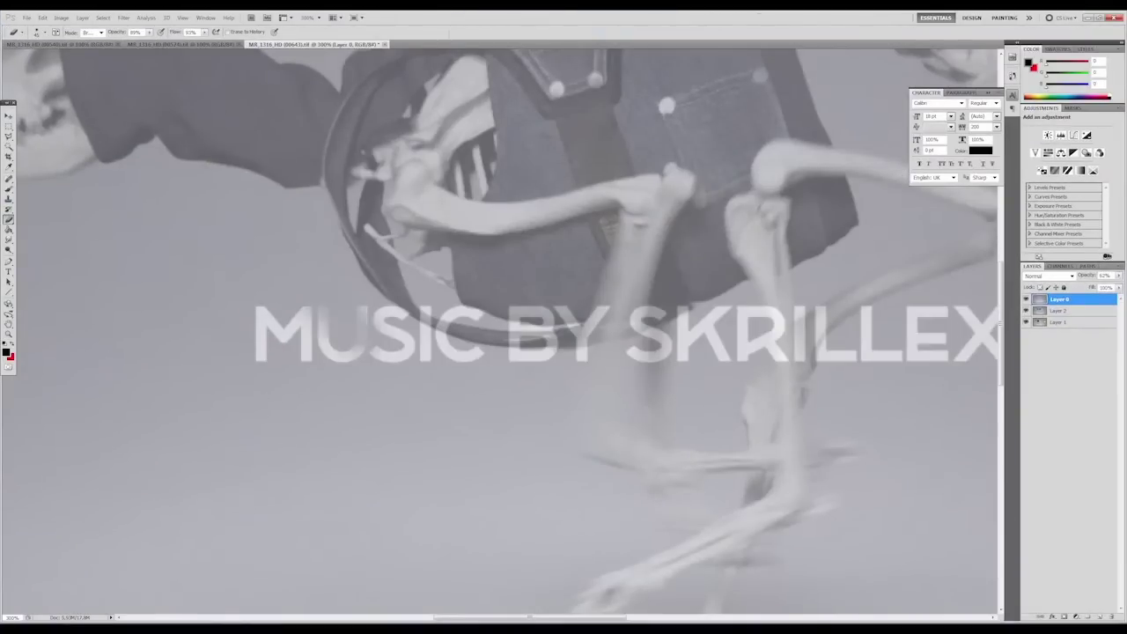
Erase the MUSIC BY SKRILLEX lettering at 63% layer opacity, then restore opacity to 100%.
drag(264, 335, 410, 339)
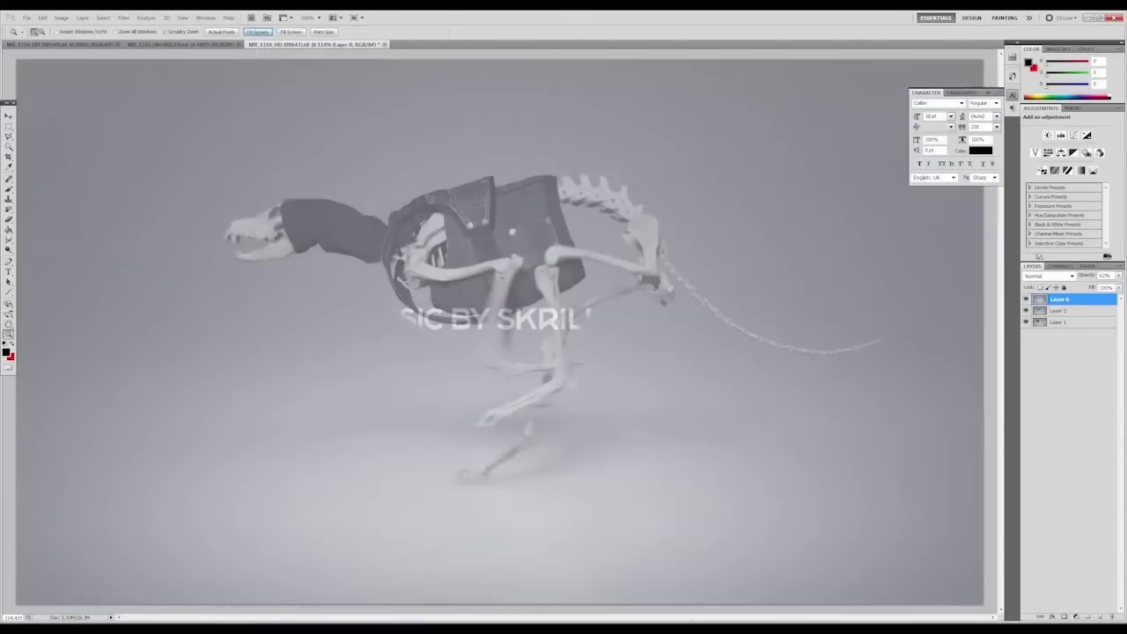
key(ctrl+e)
key(6)
key(3)
key(e)
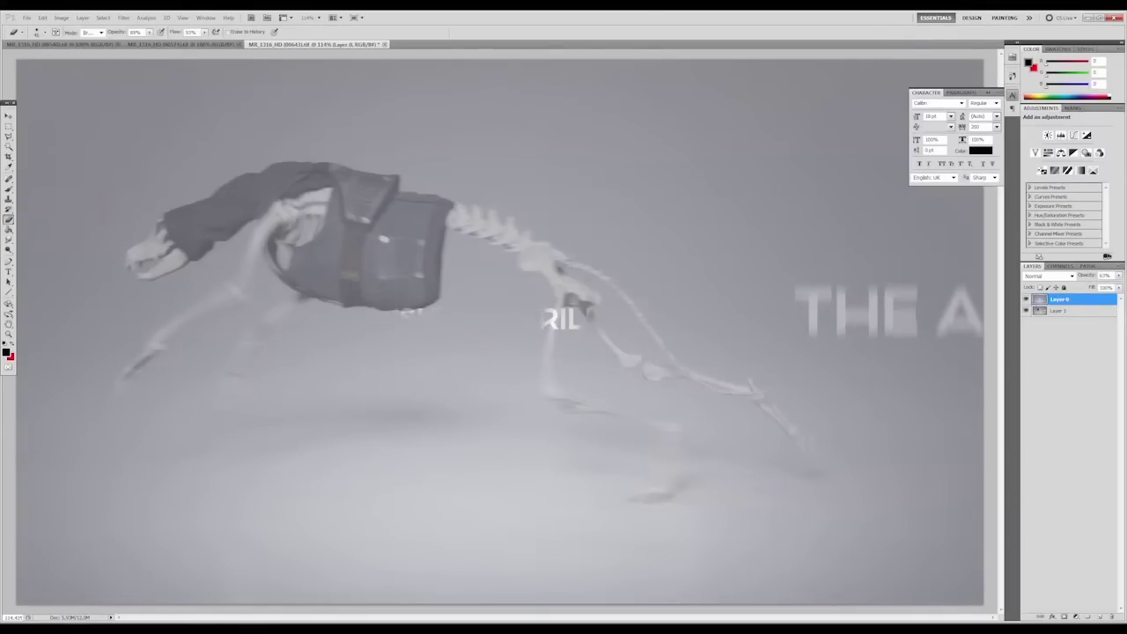
text(100)
key(Return)
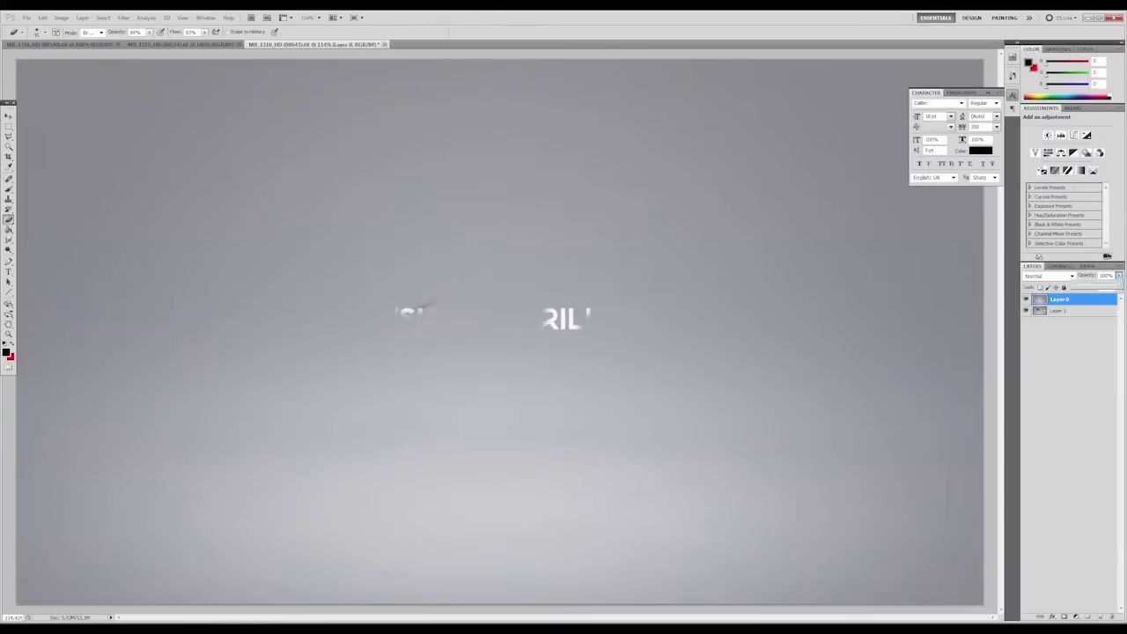
key(ctrl+j)
key(s)
key(ctrl+z)
Save the cleaned plate as stage1.tif.
click(27, 18)
click(53, 183)
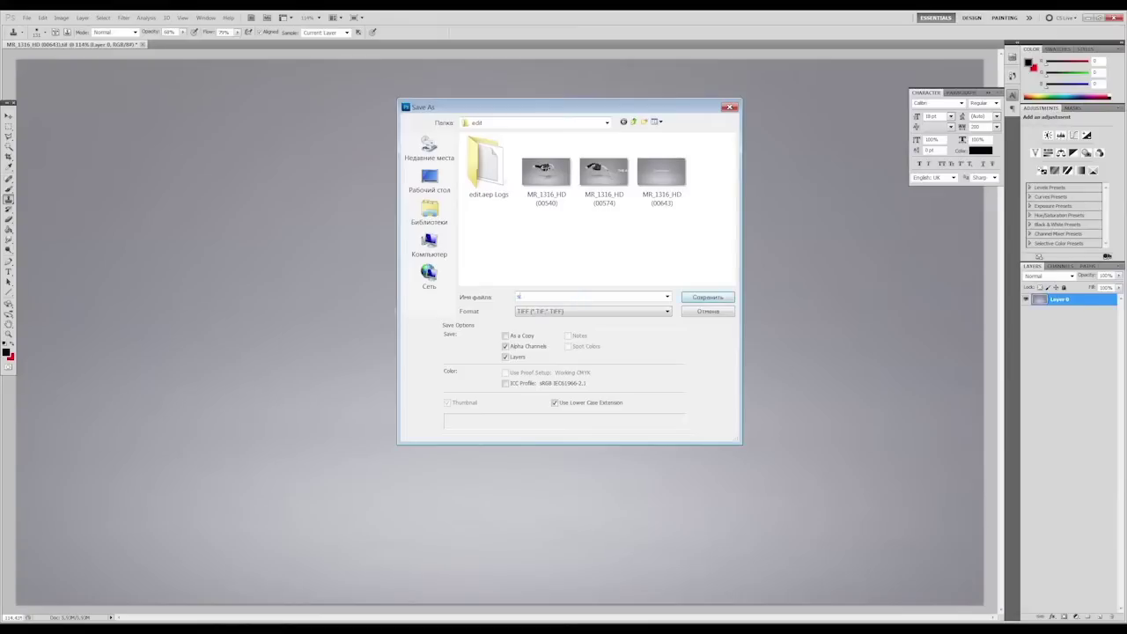
text(tage1)
key(Return)
key(Return)
key(Return)
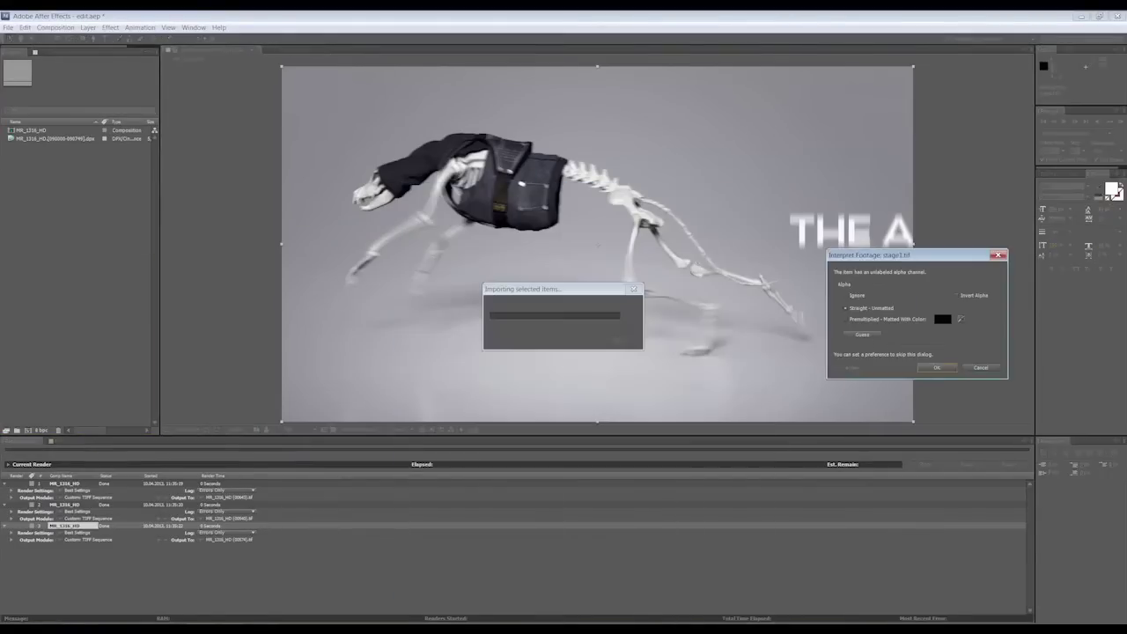
Import stage1.tif with its alpha interpretation accepted, then preview the composition playback.
click(937, 367)
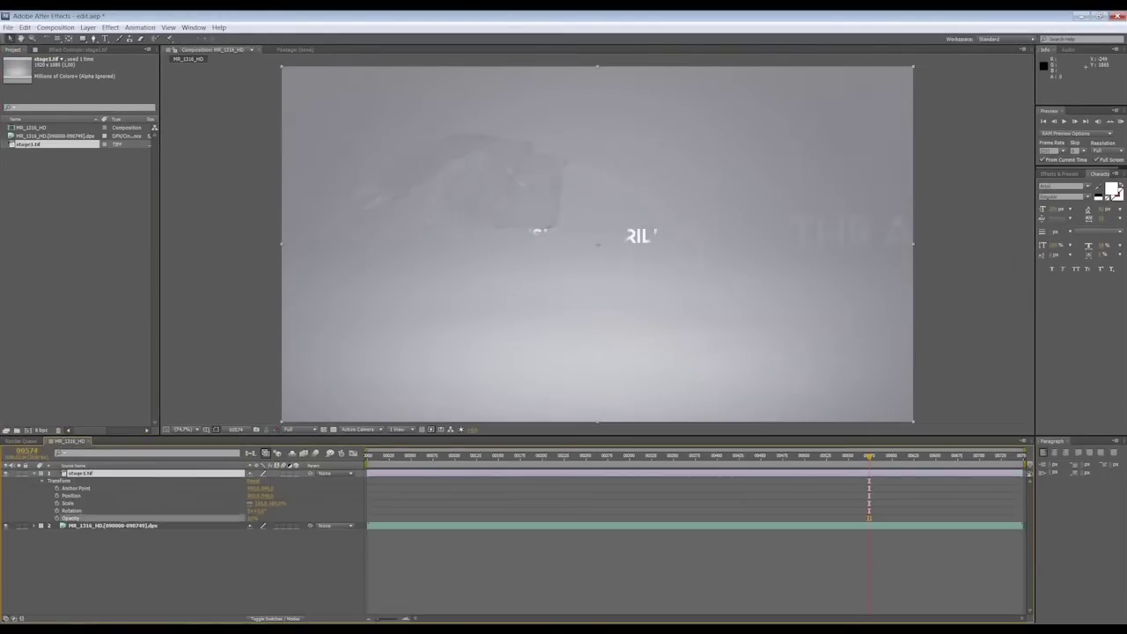
key(space)
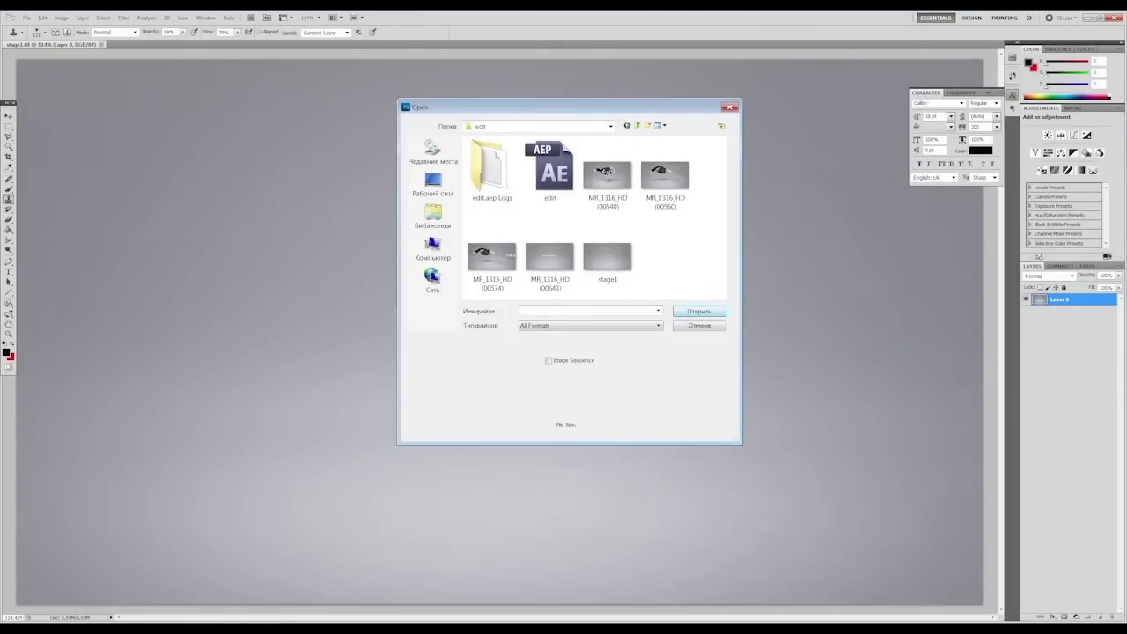
Open the 00560 still, remove the leftover letters, and resave the plate as a TIFF.
double_click(664, 176)
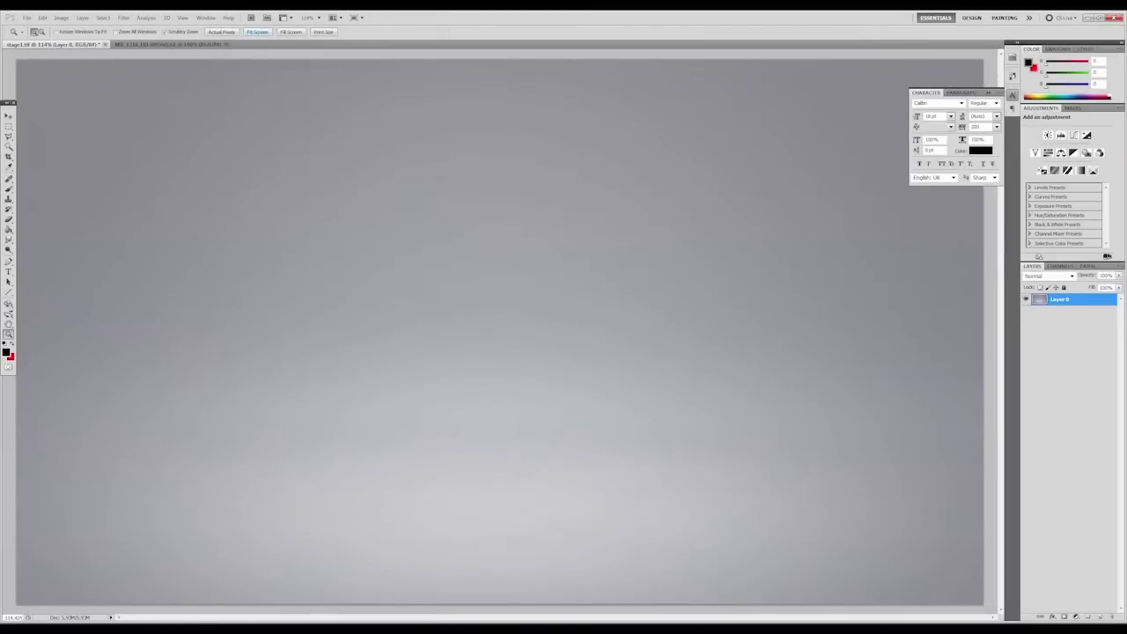
key(Return)
text(stage2_t)
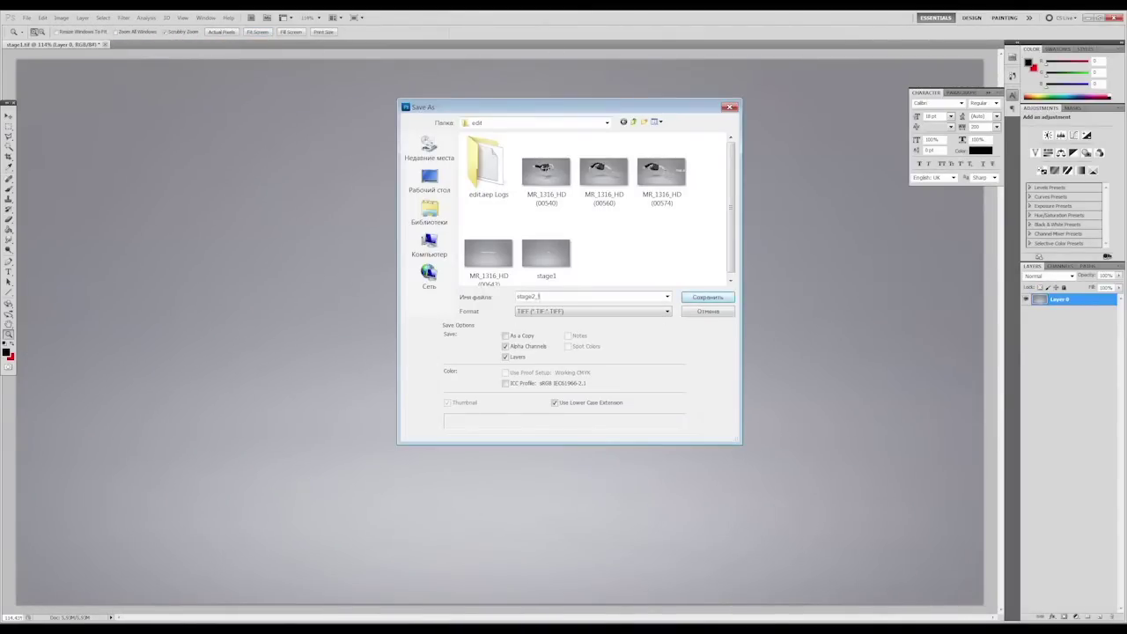
key(Return)
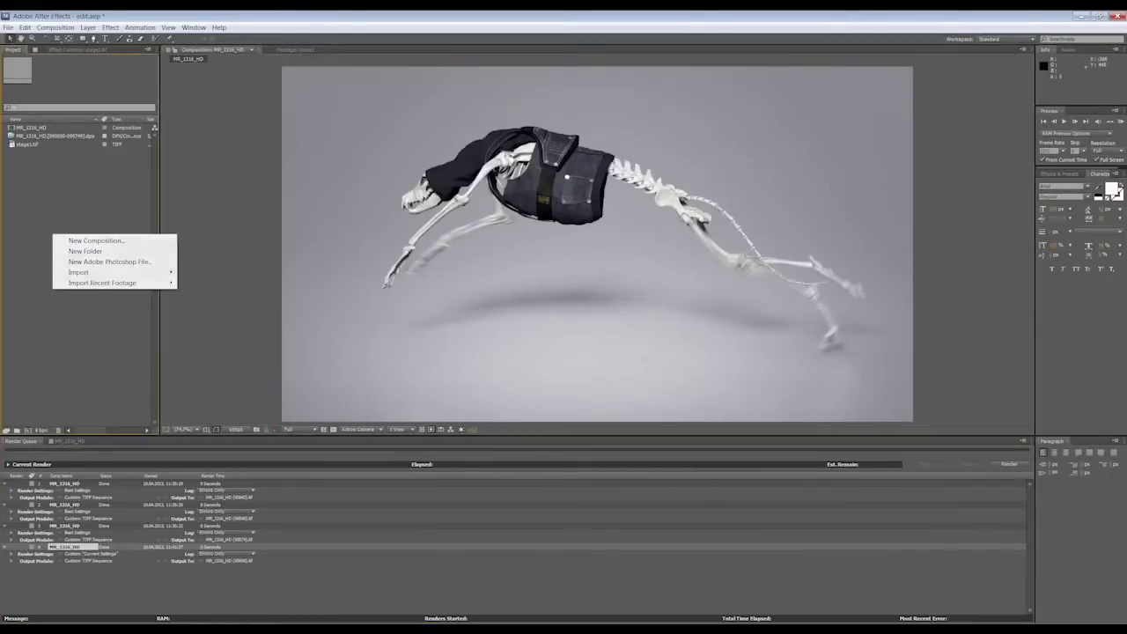
Import stage2_fon.tif, place it above the footage, and lower its opacity to about 70%.
key(Return)
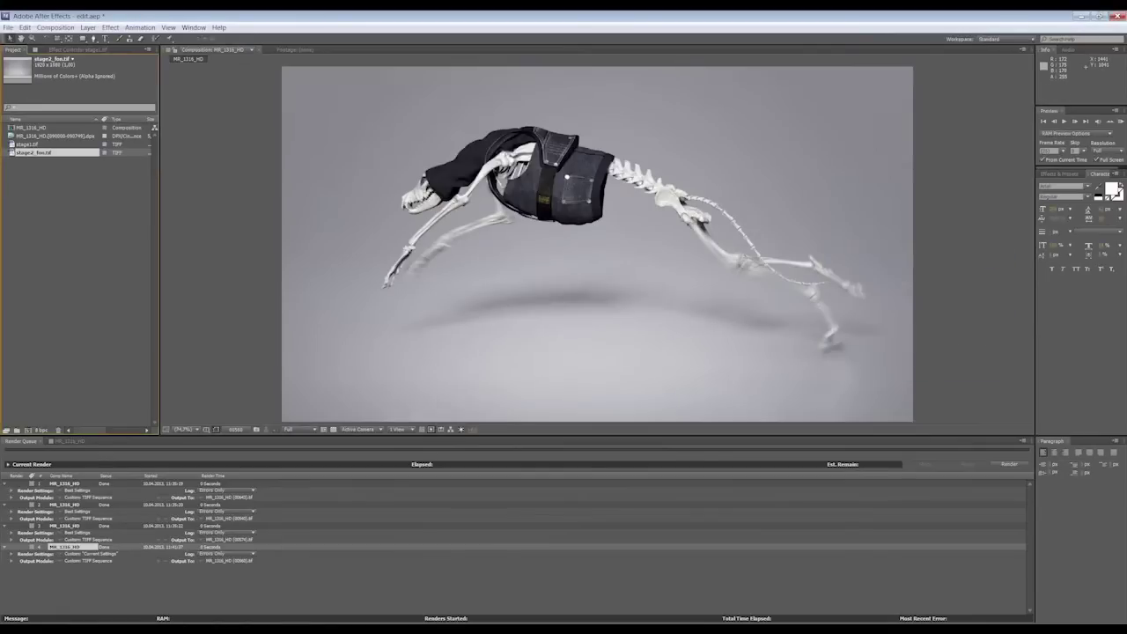
drag(44, 411, 132, 473)
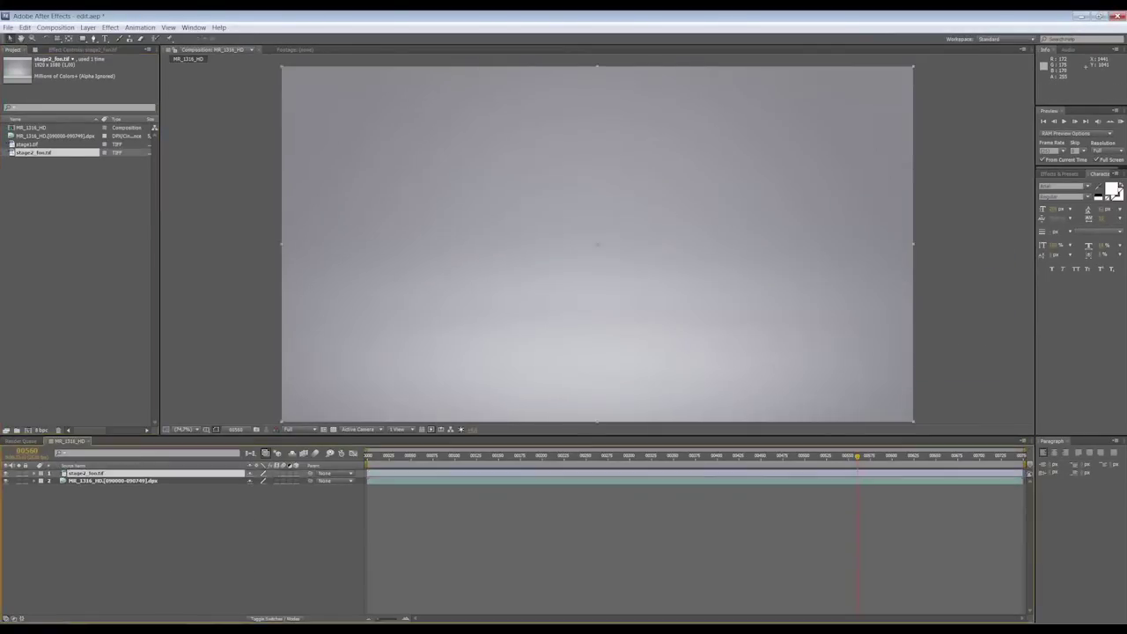
click(34, 472)
click(42, 481)
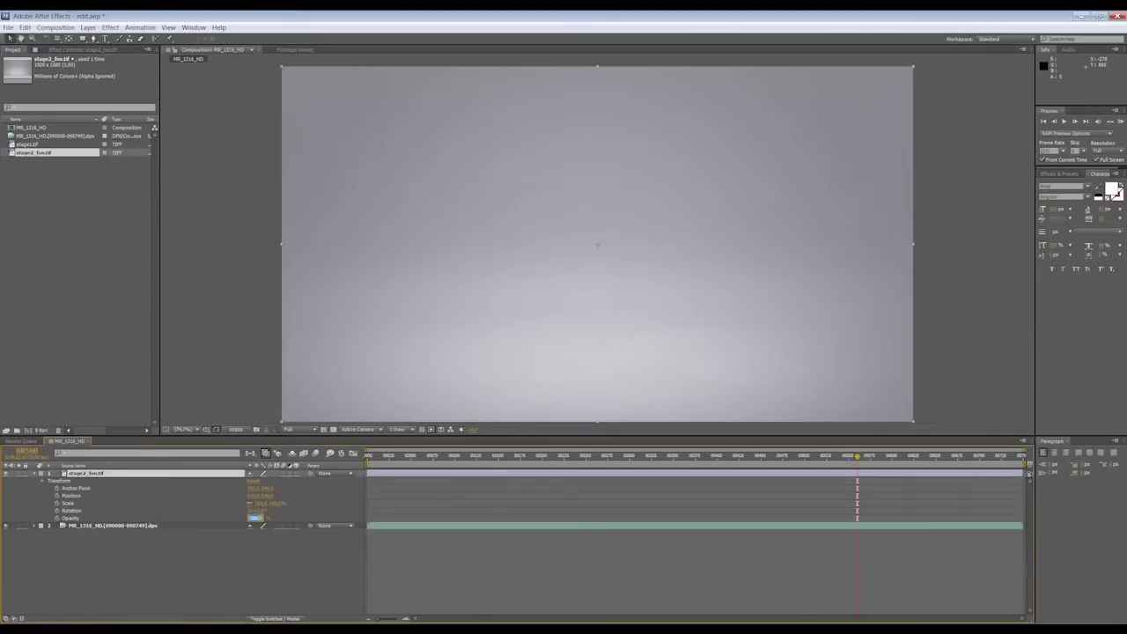
drag(255, 517, 238, 518)
Draw a closed Pen mask on the plate's right side tracing the dog's hind legs.
key(g)
click(184, 429)
click(202, 523)
click(687, 102)
click(685, 217)
click(697, 247)
click(735, 273)
click(793, 391)
click(922, 356)
click(957, 77)
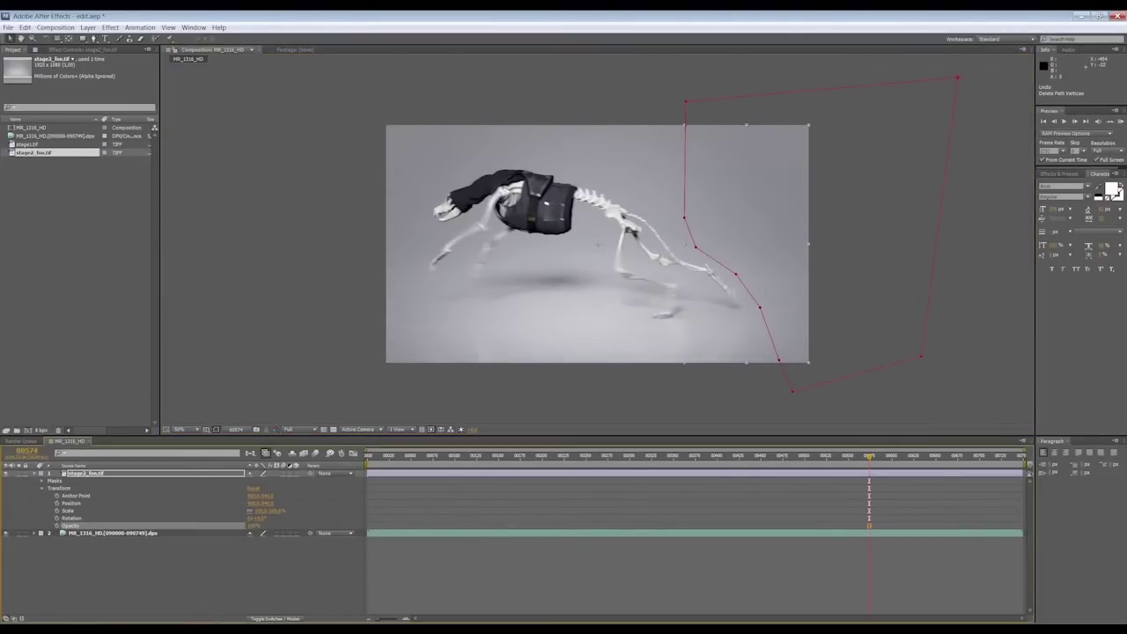
Reveal the Mask 1 path property, with the viewer zoomed to 200% and back to fit.
click(42, 480)
click(50, 487)
click(179, 428)
click(194, 550)
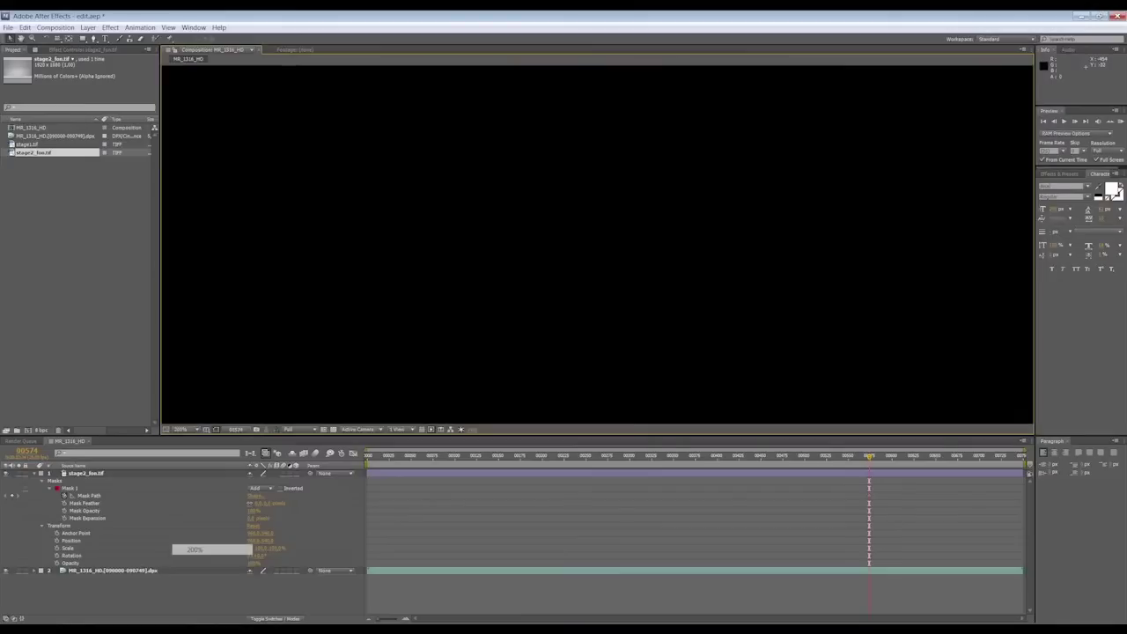
click(180, 429)
click(187, 437)
click(88, 473)
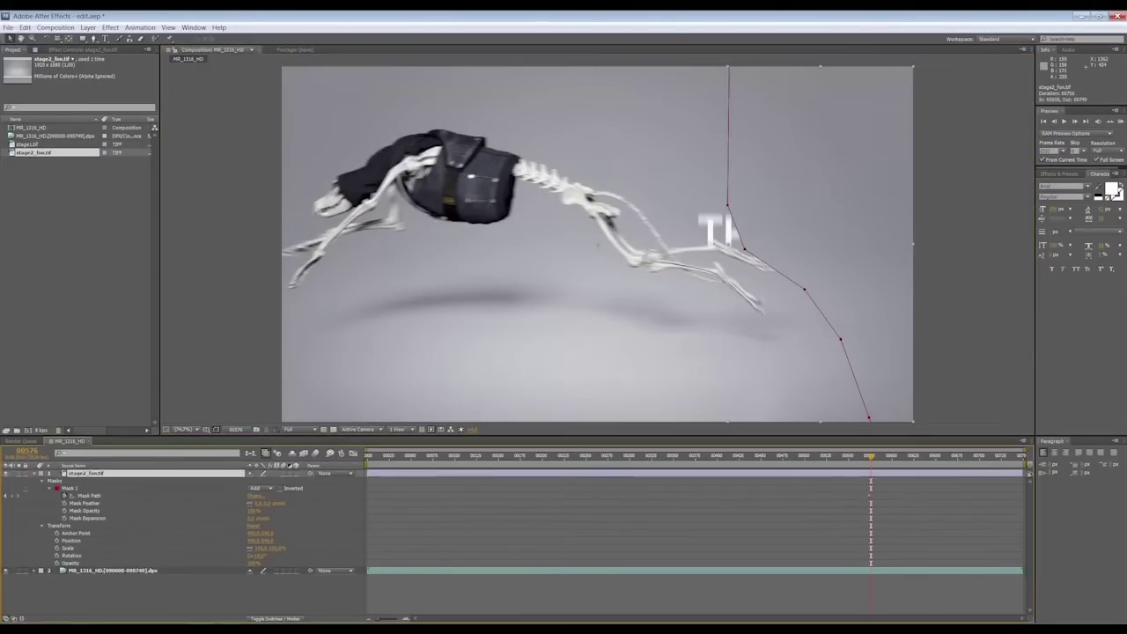
key(ctrl+shift+h)
Keyframe the mask frame by frame, dragging its points to follow the moving legs.
drag(727, 207, 671, 220)
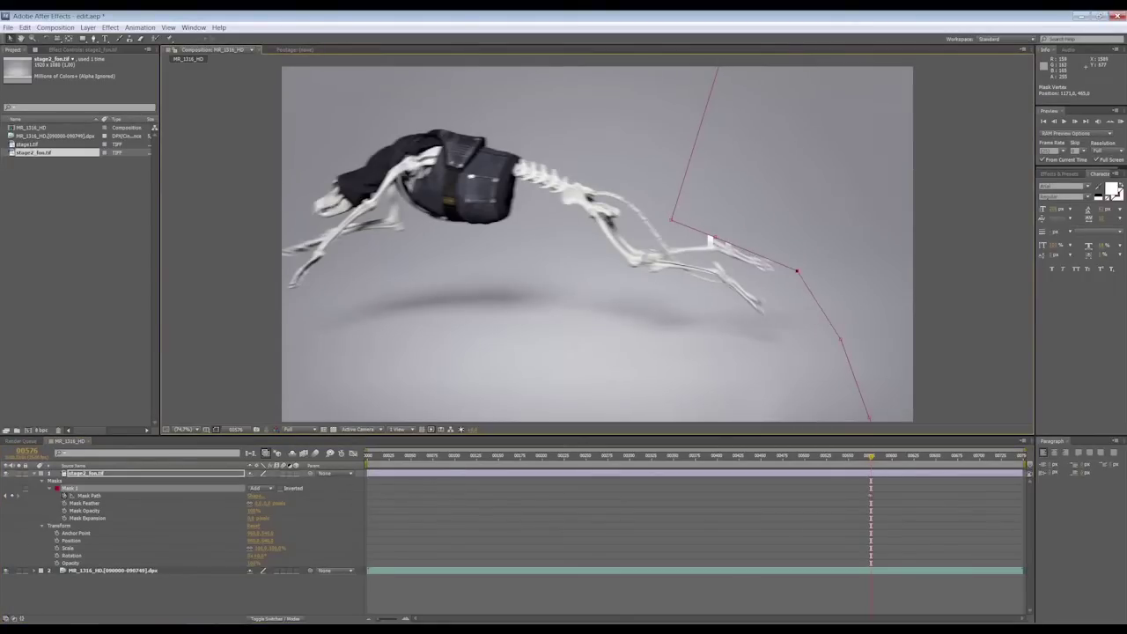
key(Page_Down)
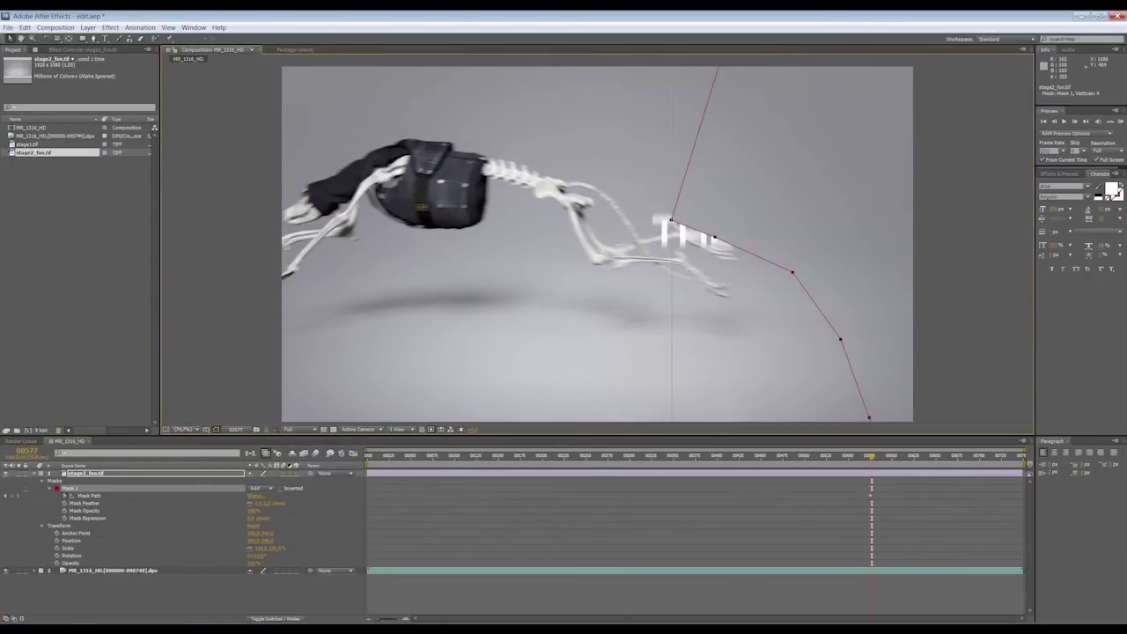
drag(670, 220, 644, 209)
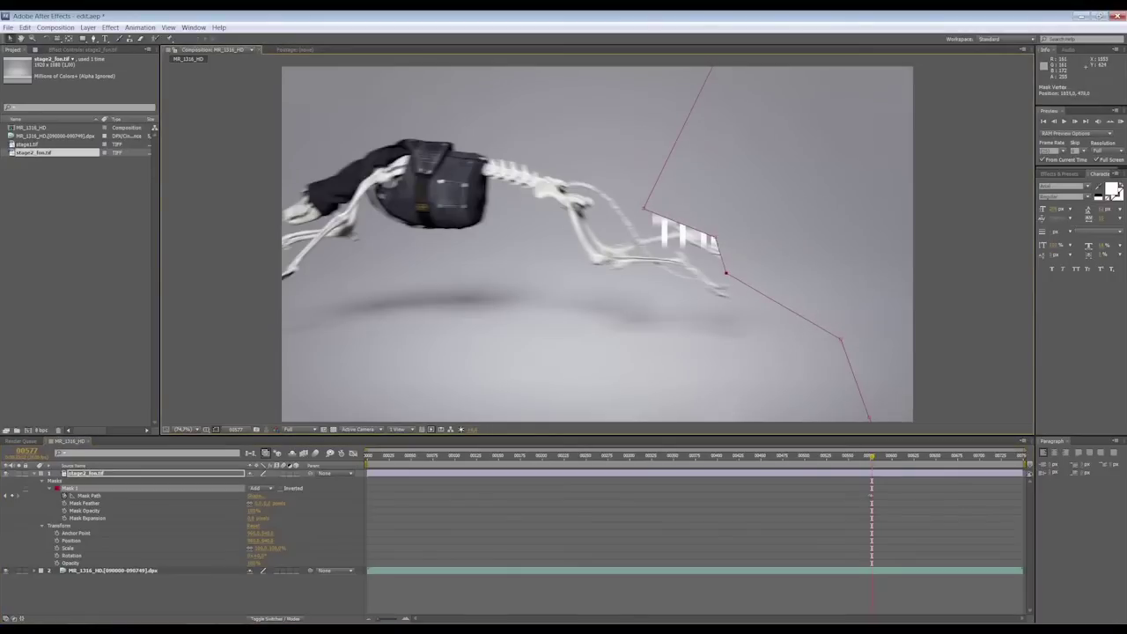
drag(726, 273, 686, 236)
drag(840, 339, 746, 293)
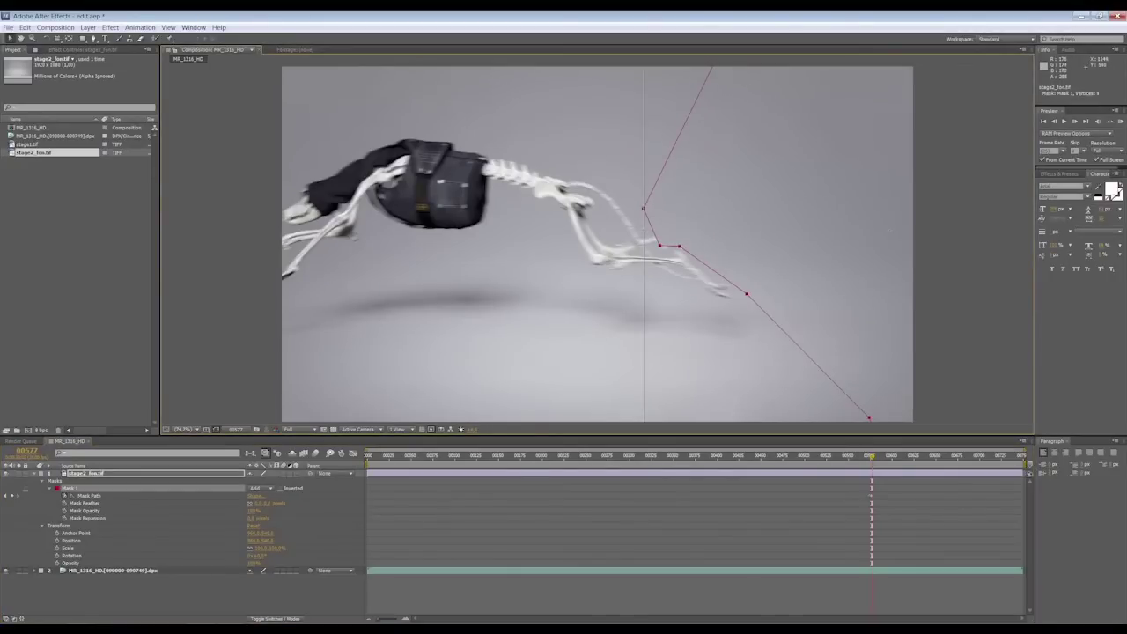
drag(658, 245, 663, 251)
key(Page_Down)
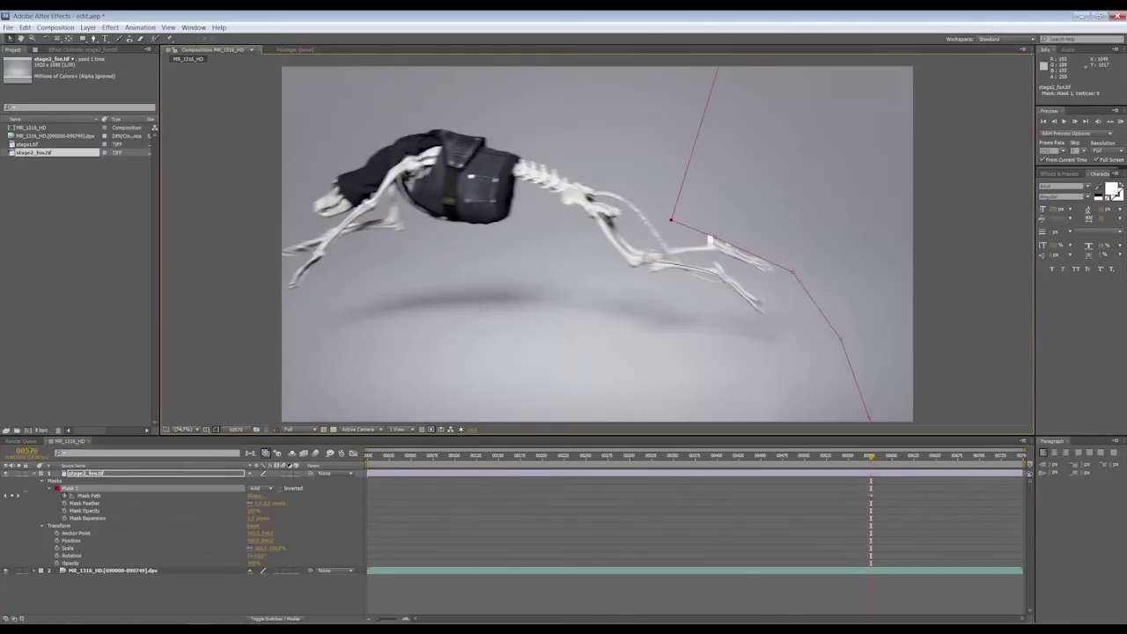
key(Page_Up)
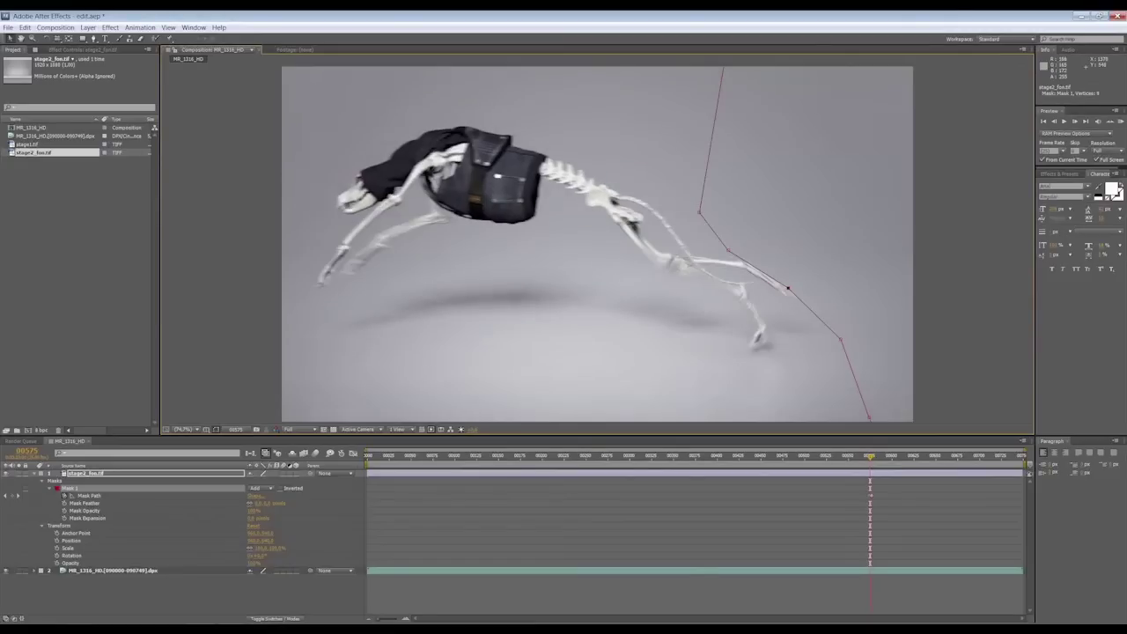
click(88, 473)
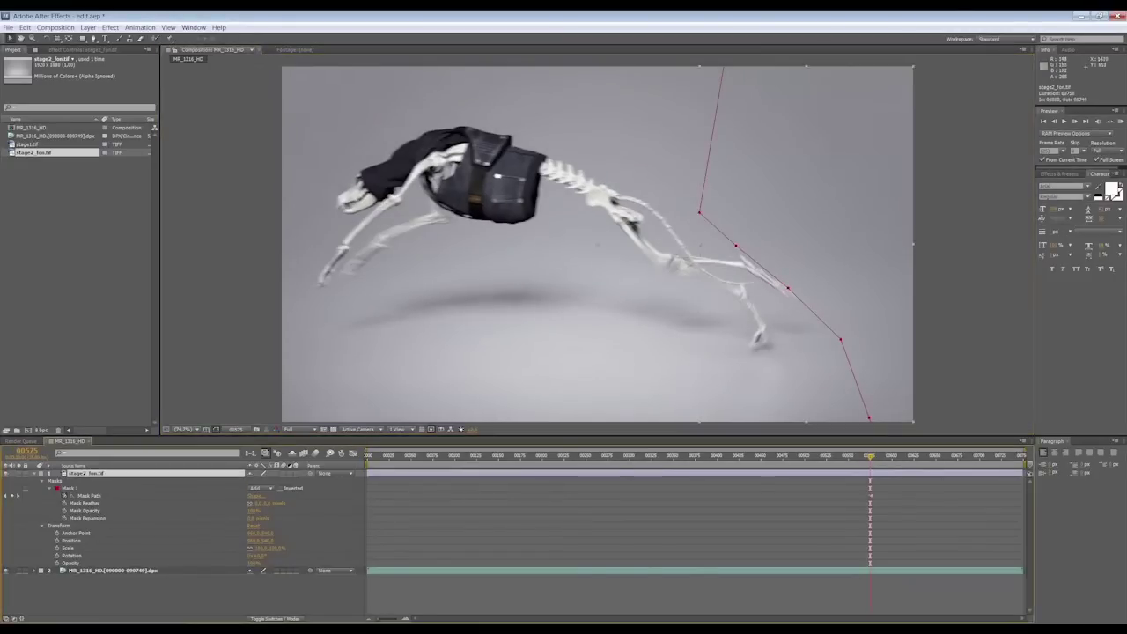
key(Page_Down)
key(Page_Down)
key(Page_Down)
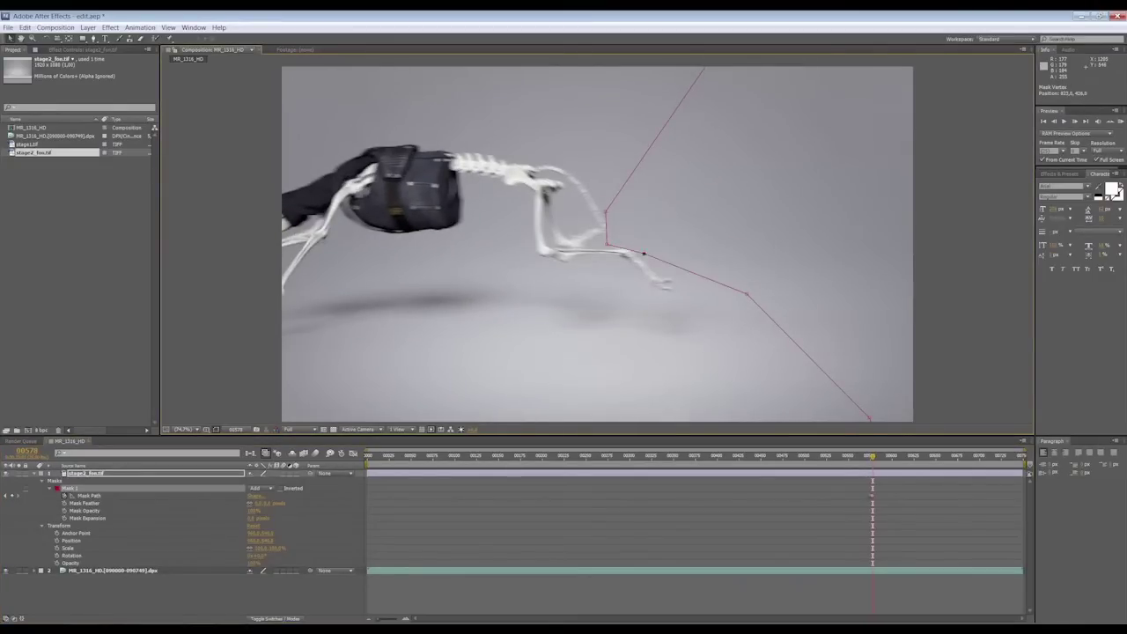
Step forward frame by frame, sliding the leg mask points progressively left.
key(Page_Down)
drag(605, 212, 515, 214)
key(Page_Down)
drag(571, 249, 523, 256)
key(Page_Down)
drag(515, 213, 465, 204)
drag(523, 255, 473, 255)
key(Page_Down)
drag(464, 204, 415, 197)
drag(473, 255, 435, 257)
Keep keyframing the mask, pushing its points out to the frame's top-left corner and left edge.
key(Page_Down)
drag(416, 198, 335, 107)
drag(420, 220, 402, 222)
drag(435, 257, 419, 264)
key(Page_Down)
mouse_move(747, 293)
mouse_down()
mouse_move(612, 401)
mouse_move(446, 401)
mouse_up()
key(Page_Down)
drag(335, 107, 275, 67)
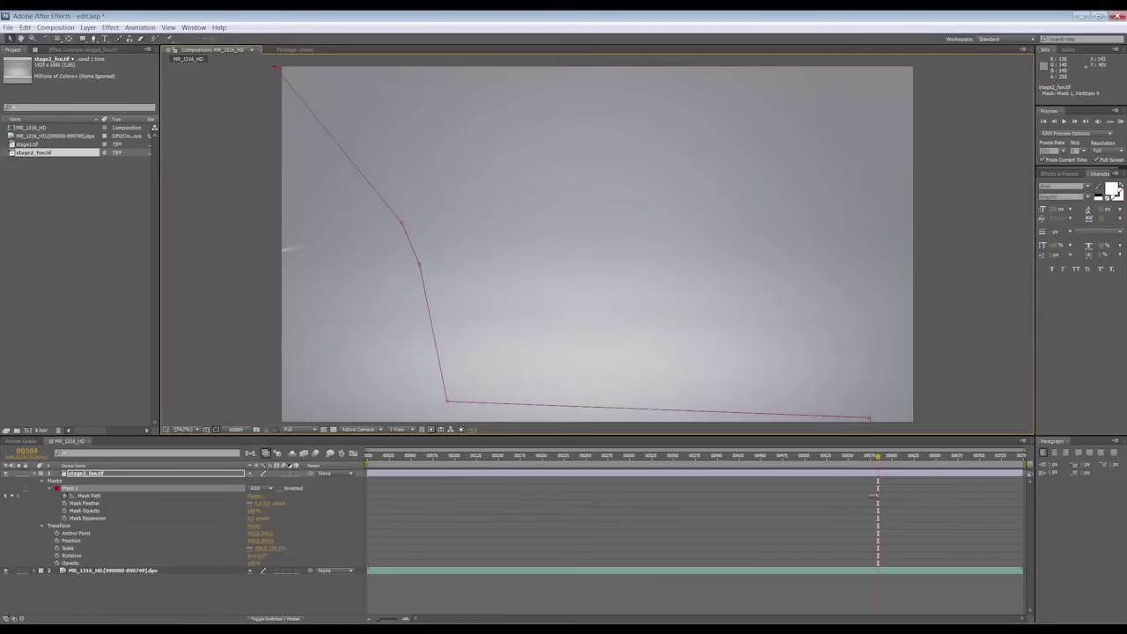
drag(446, 401, 364, 418)
key(Page_Down)
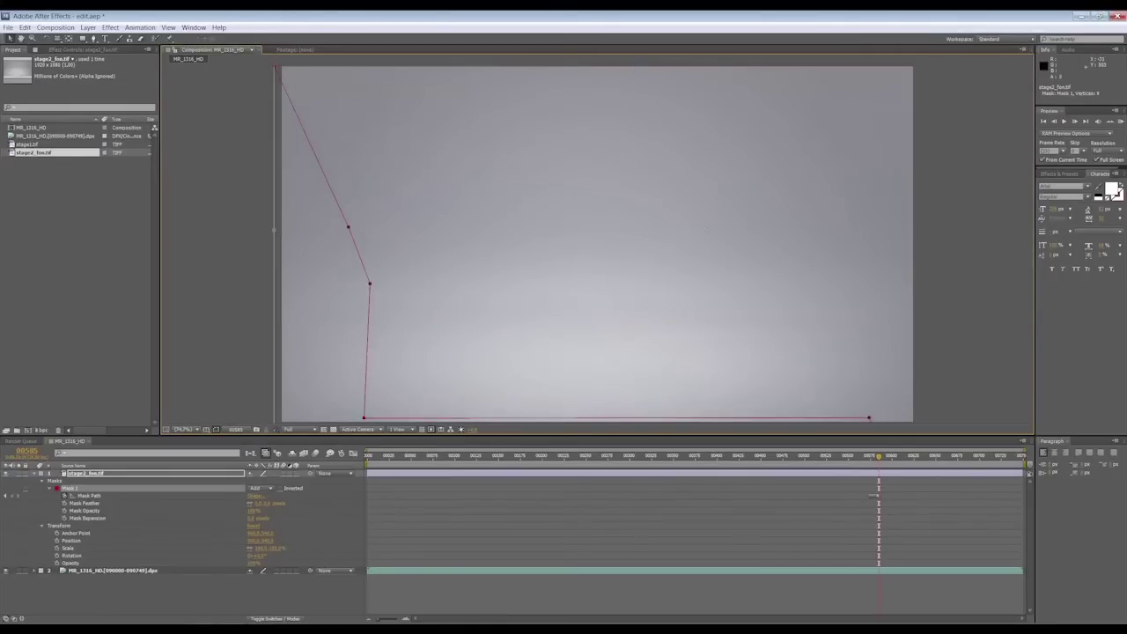
drag(348, 227, 264, 232)
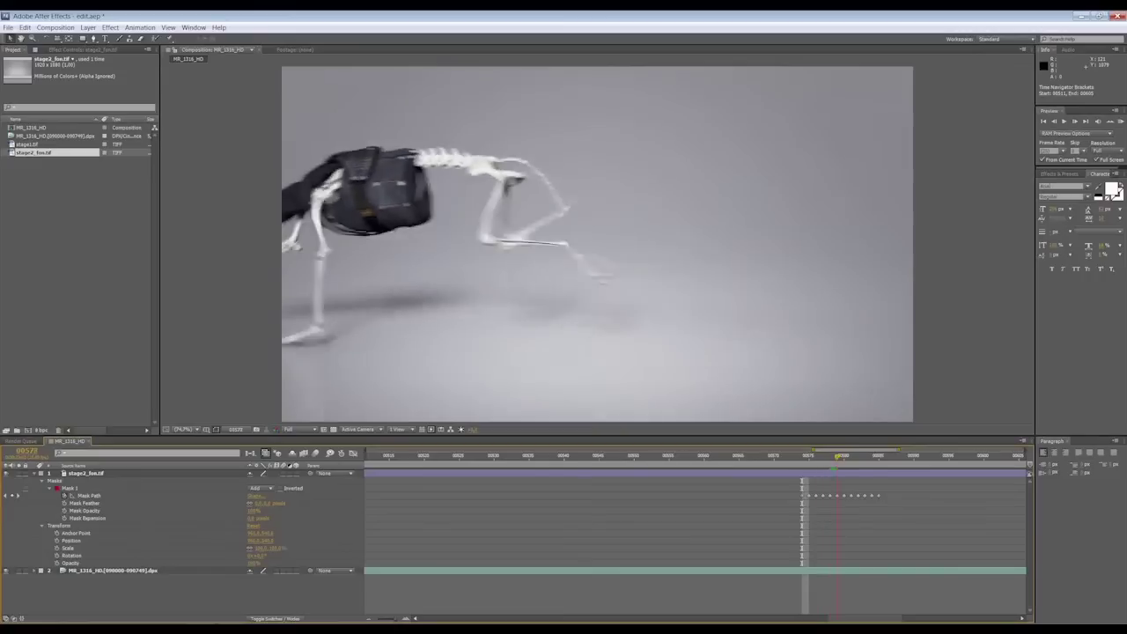
Advance one more frame and play back the masked animation with the mask hidden.
key(Page_Down)
click(558, 231)
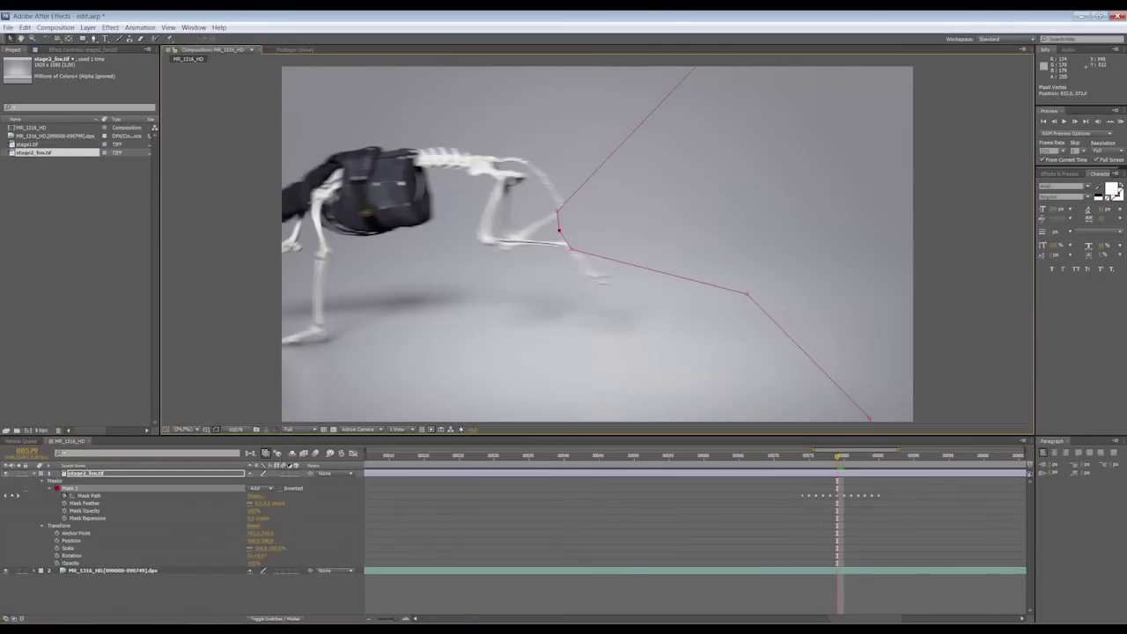
key(F2)
key(KP_0)
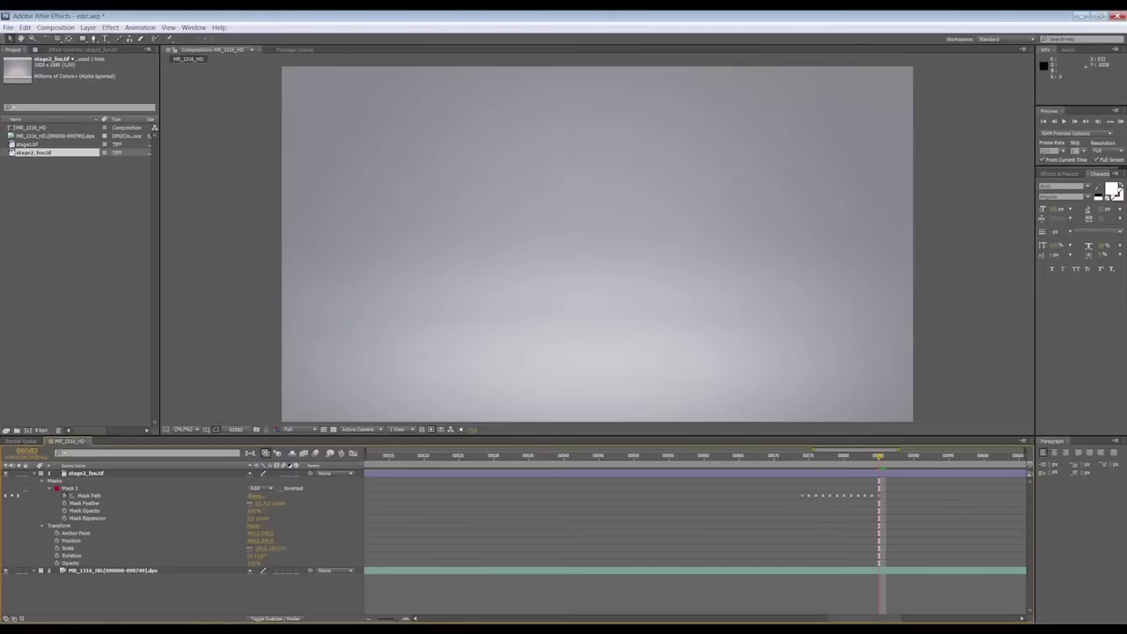
Zoom the viewer to 200% and save the current frame as the still stage3.tif.
click(183, 429)
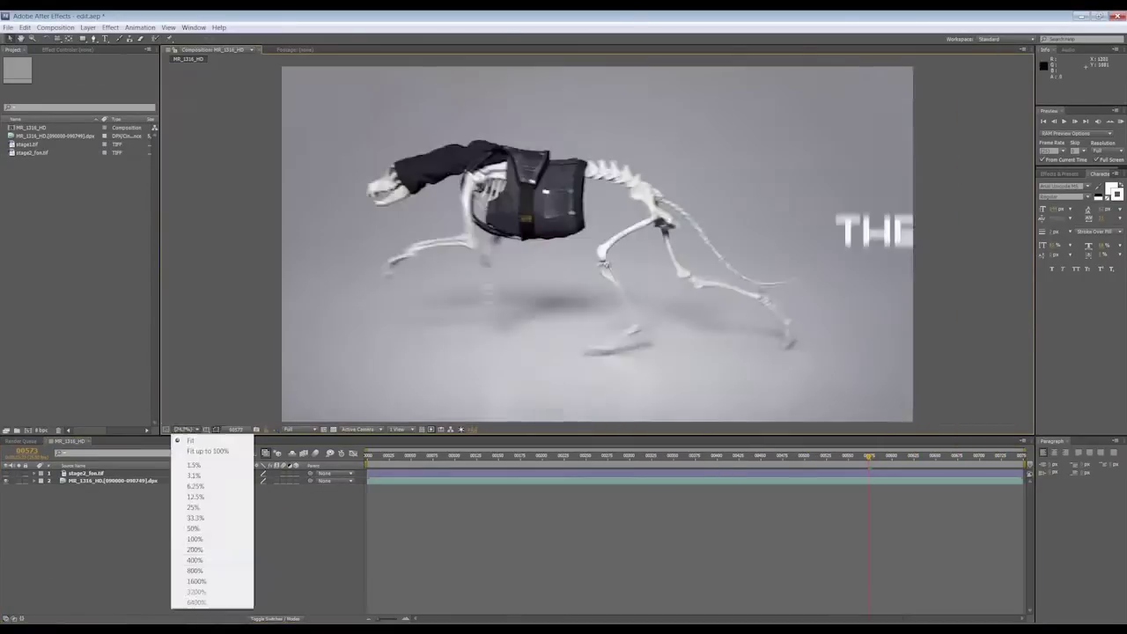
click(195, 549)
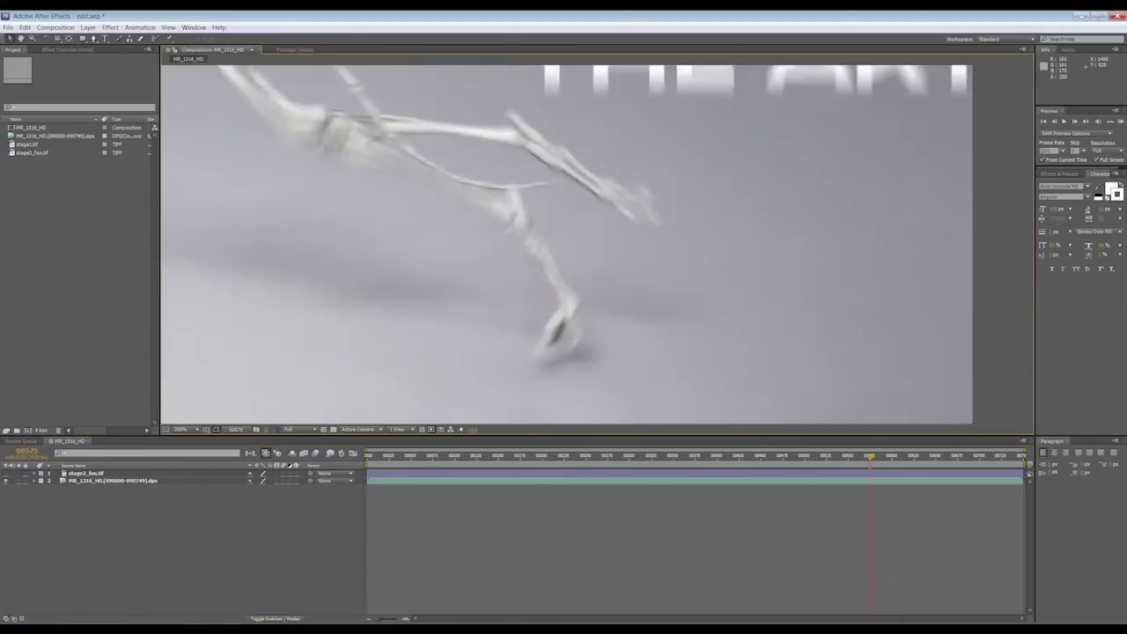
key(ctrl+alt+s)
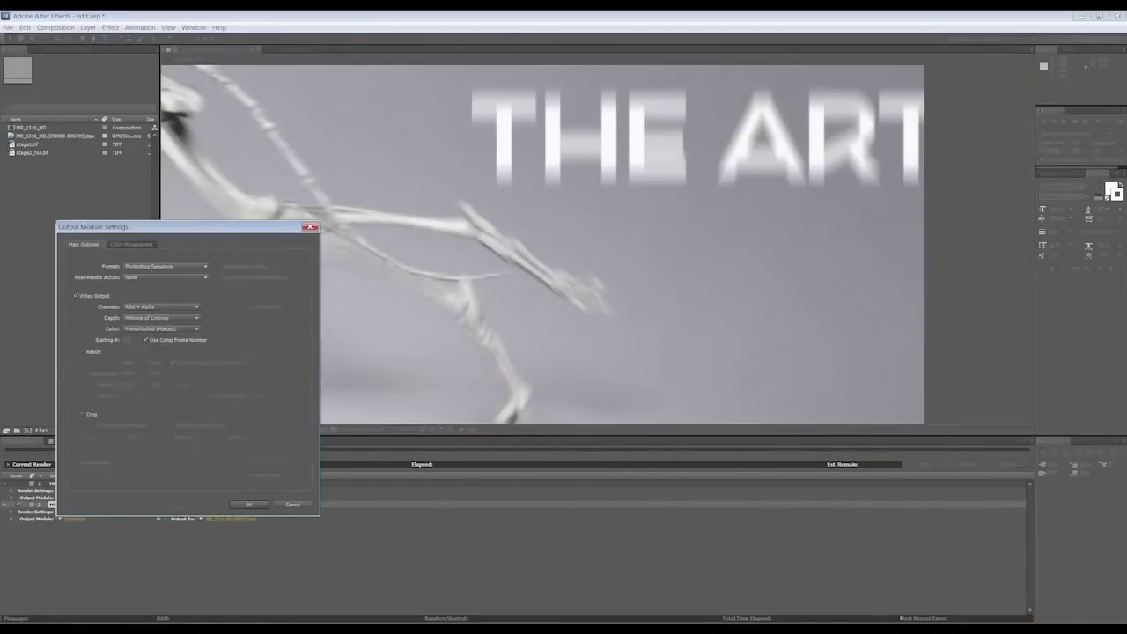
text(sta)
key(Return)
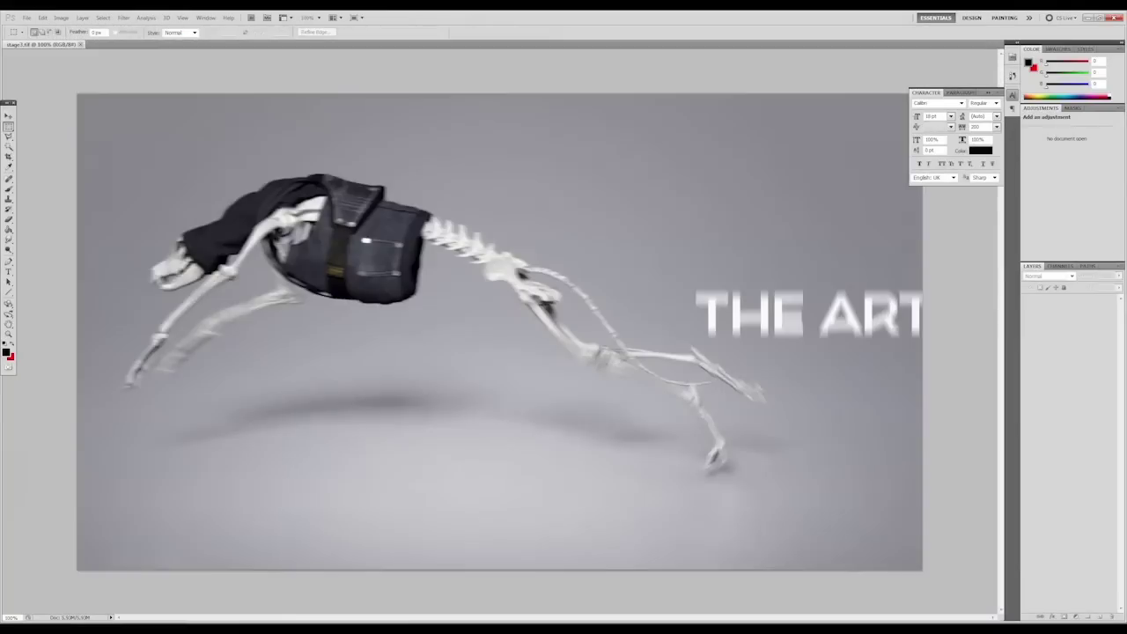
In Photoshop, unlock the background, duplicate the layer, and zoom in on the leg bones.
double_click(1056, 300)
key(Return)
right_click(1057, 299)
click(1056, 339)
key(Return)
click(696, 379)
drag(960, 369, 995, 369)
key(l)
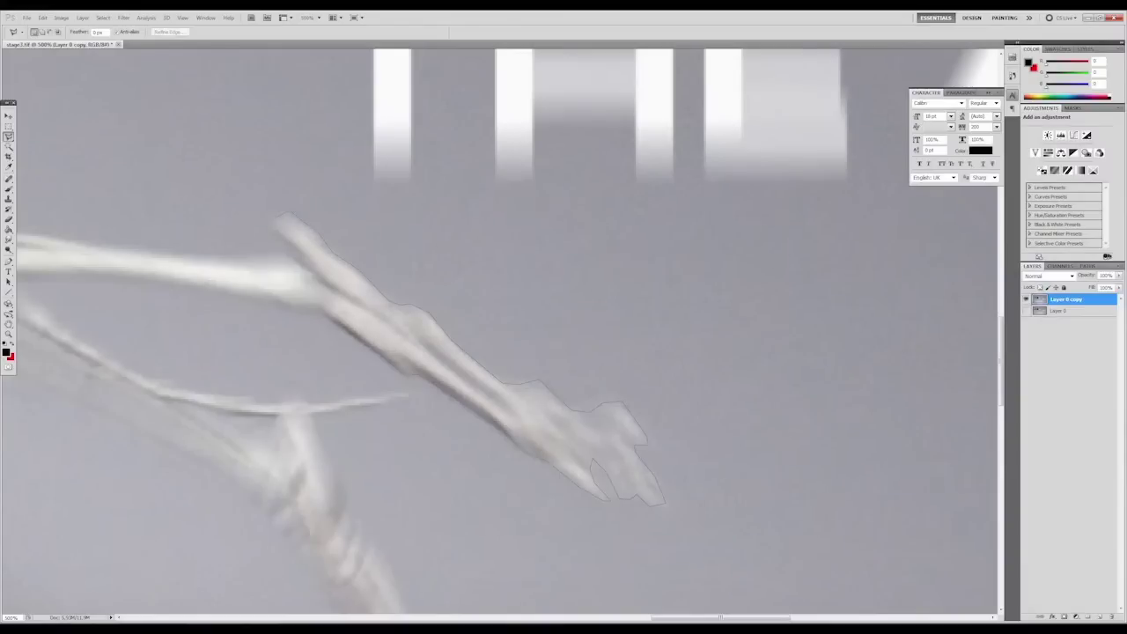
Isolate the lower and upper leg bones by deleting everything outside each lasso selection.
right_click(344, 294)
click(370, 312)
key(Delete)
key(ctrl+d)
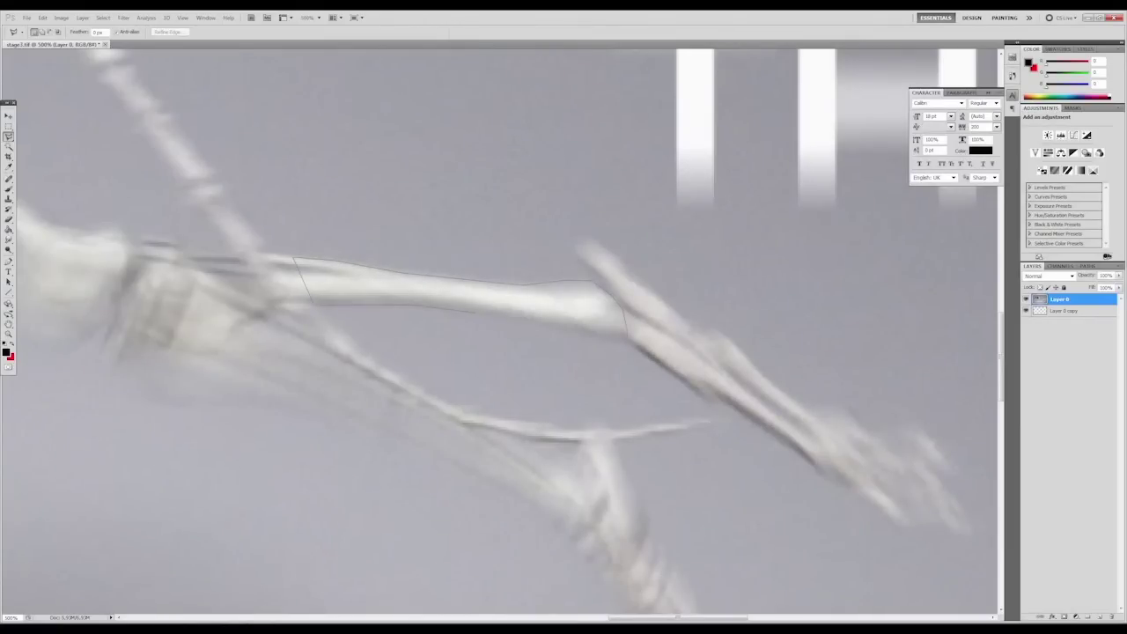
right_click(352, 275)
click(374, 291)
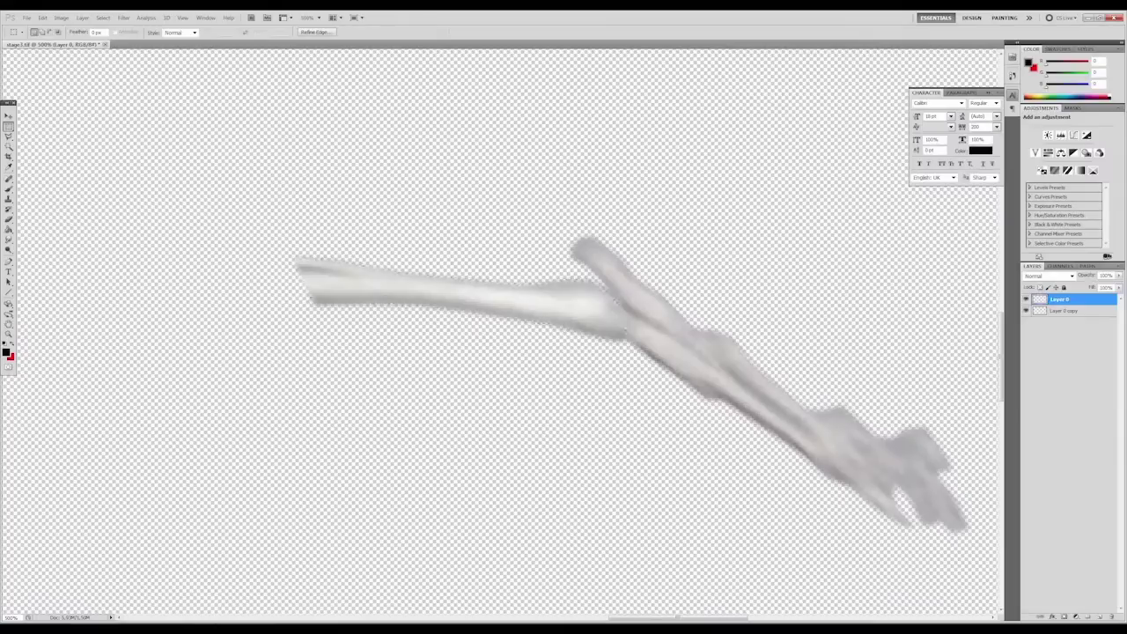
key(Delete)
key(ctrl+d)
Copy the upper bone into a new document and save it as sk1.psd.
key(z)
key(ctrl+0)
key(m)
drag(607, 269, 823, 458)
click(42, 17)
click(53, 92)
key(ctrl+n)
key(Return)
key(ctrl+v)
key(Return)
click(26, 17)
click(88, 186)
key(Return)
key(Return)
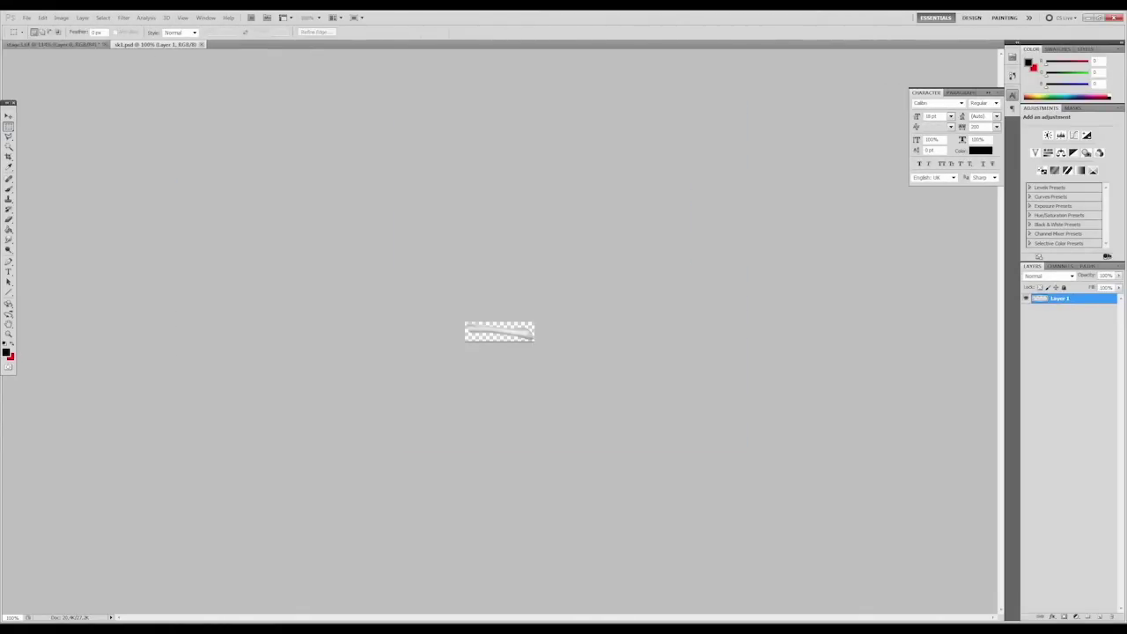
Copy the second bone into a new transparent document and save it as sk2.psd.
click(52, 44)
click(42, 18)
click(53, 91)
key(ctrl+n)
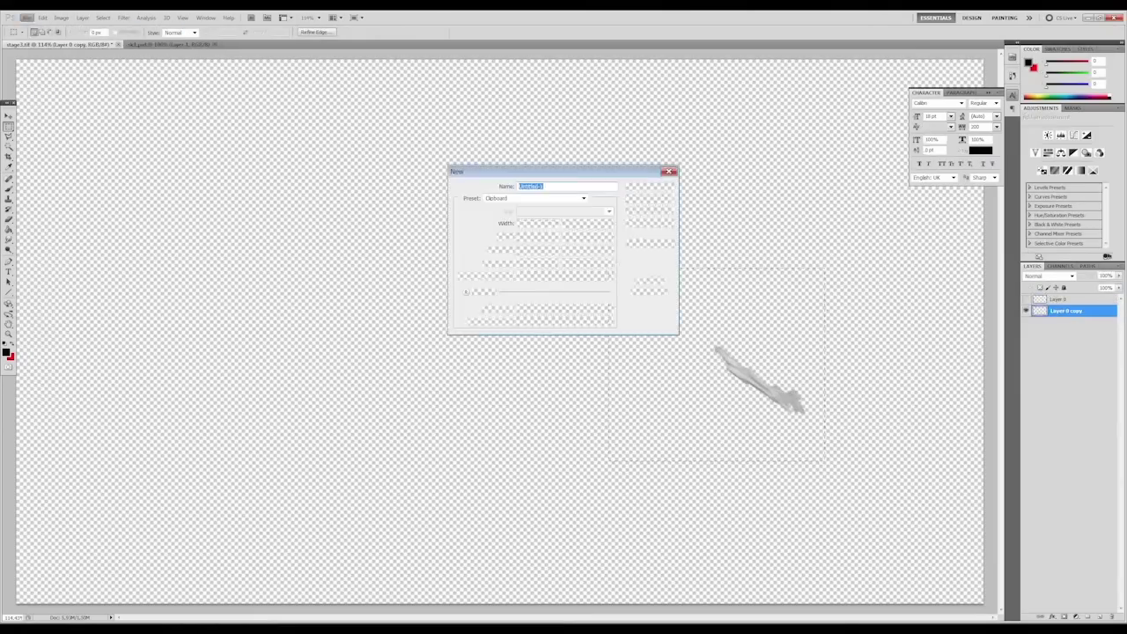
key(Return)
click(42, 17)
click(52, 113)
key(Return)
click(27, 17)
click(88, 187)
key(Return)
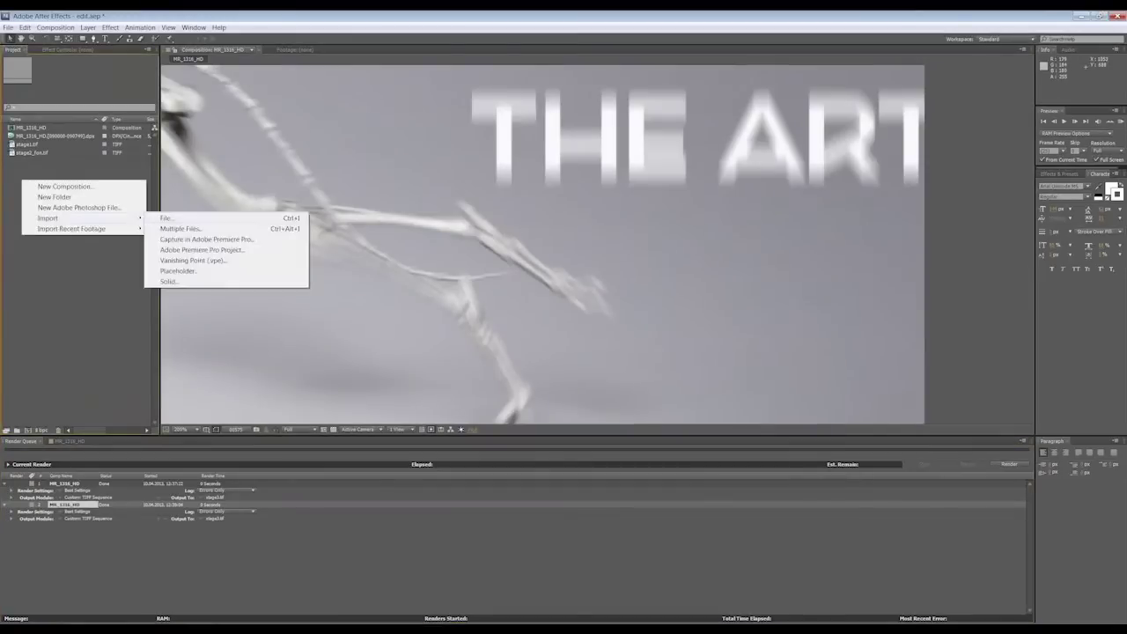
Import sk1.psd and sk2.psd, put sk2.psd on top in the timeline, and zoom to 200%.
click(166, 218)
double_click(666, 327)
click(206, 451)
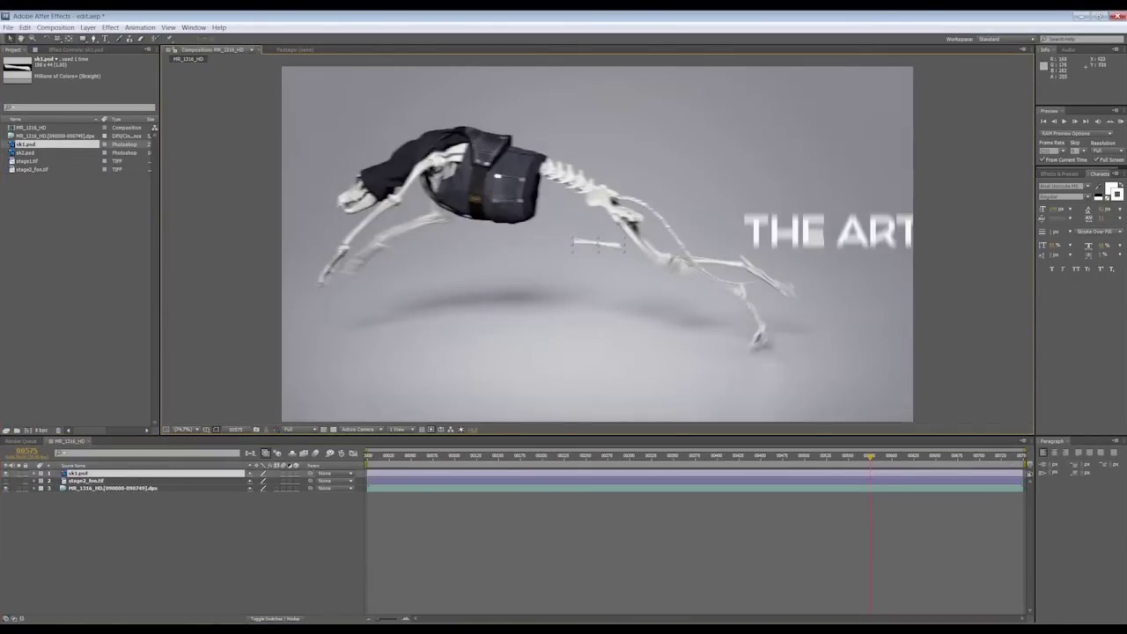
drag(27, 152, 141, 475)
click(182, 429)
click(194, 550)
Paste sk1.psd's Transform keyframes onto sk2.psd and nudge both bones into place over the legs.
click(77, 481)
key(ctrl+v)
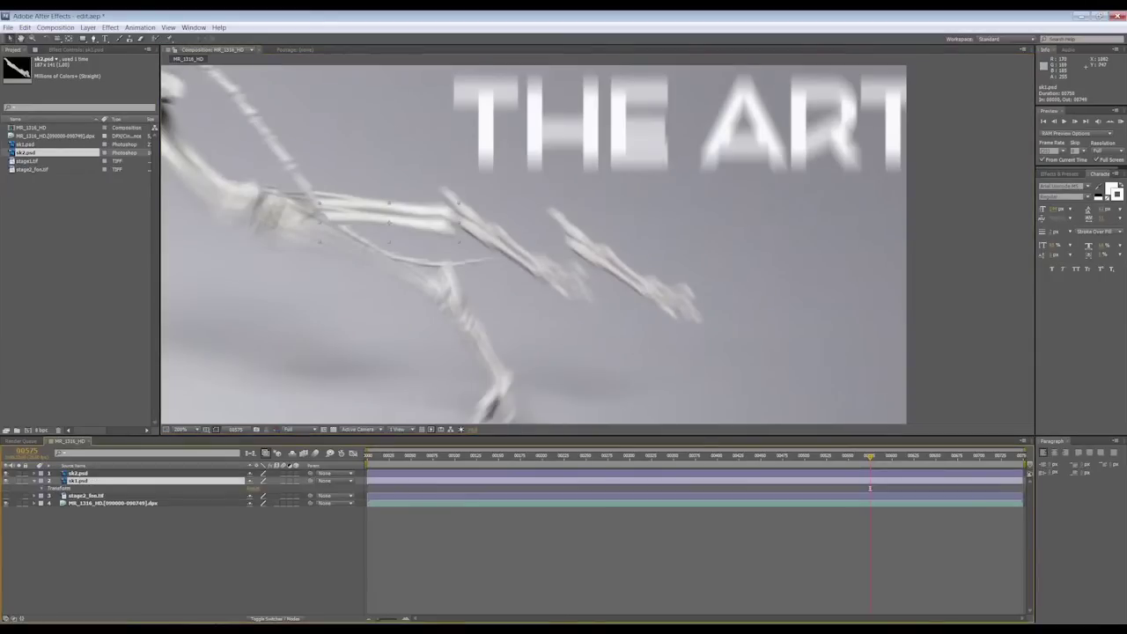
click(77, 472)
key(ctrl+v)
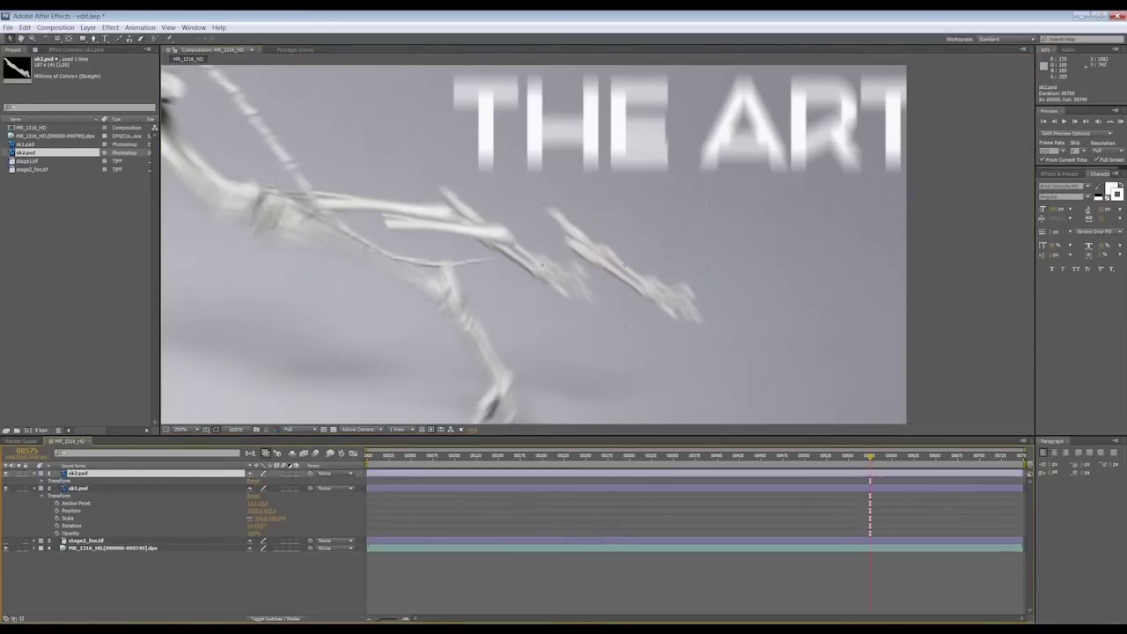
key(shift+Down)
key(shift+Down)
key(shift+Down)
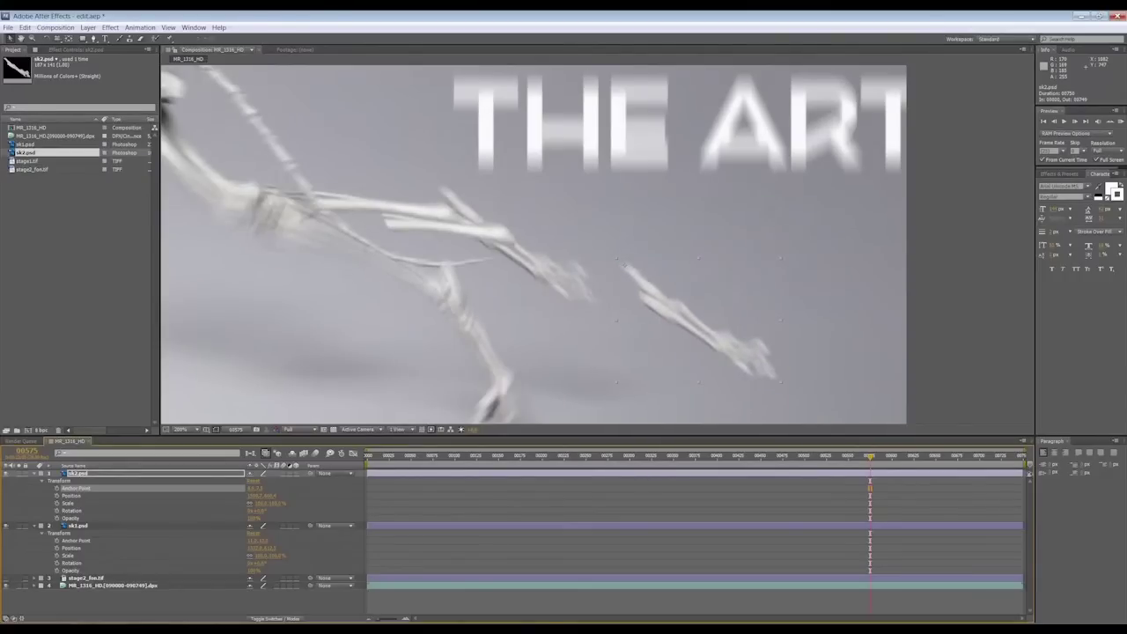
click(77, 526)
key(shift+Up)
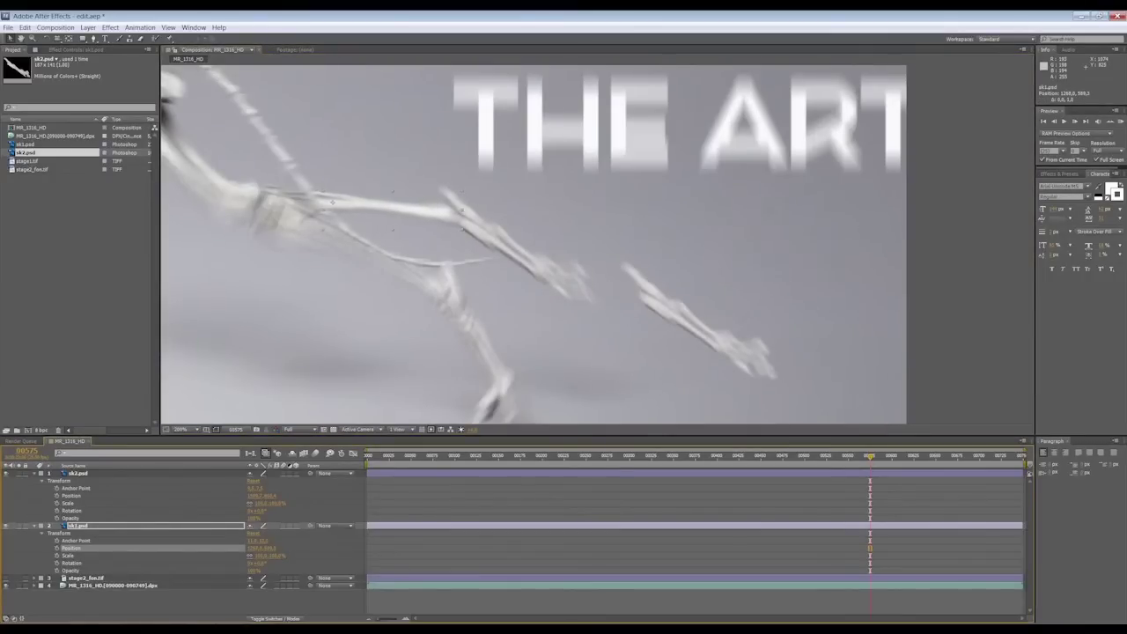
Paste the sk2 bone onto the first bone and trim both bone layers to start at frame 00575.
click(71, 496)
key(ctrl+v)
key(Down)
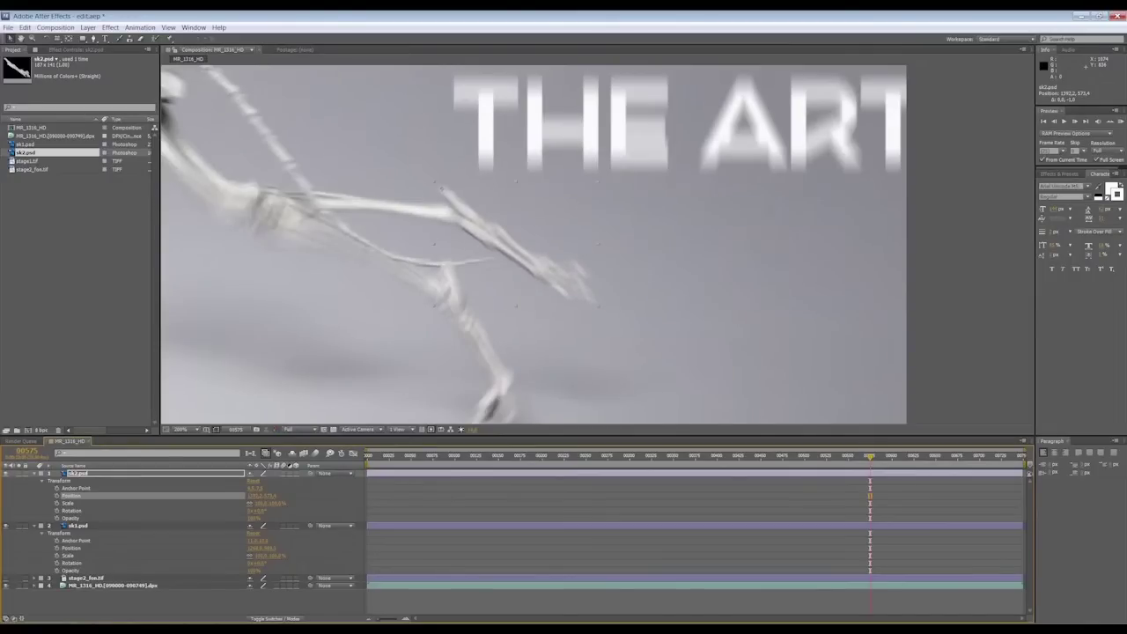
key(alt+bracketleft)
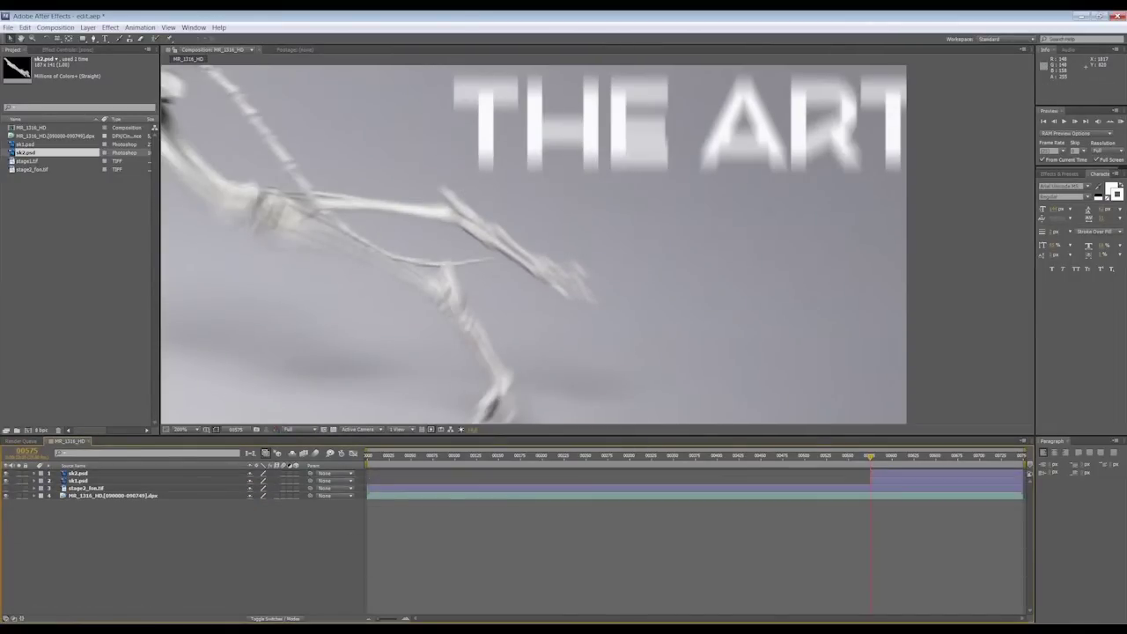
key(ctrl+Down)
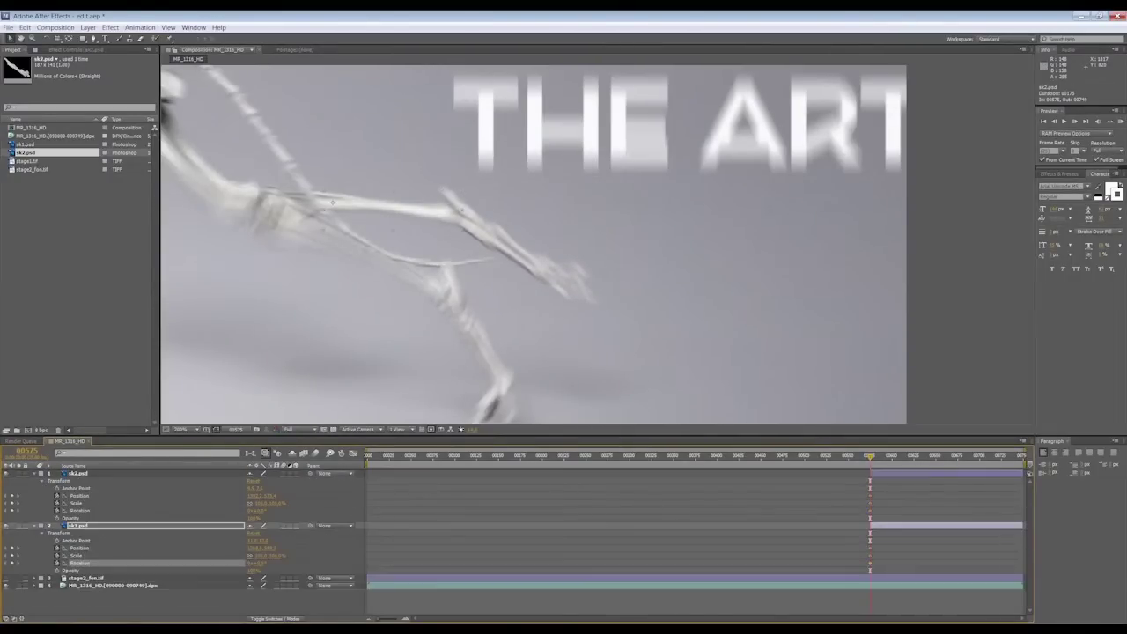
One frame later, drag sk2 and sk1 up-left to follow the running leg.
key(Page_Down)
key(ctrl+Up)
drag(459, 200, 358, 143)
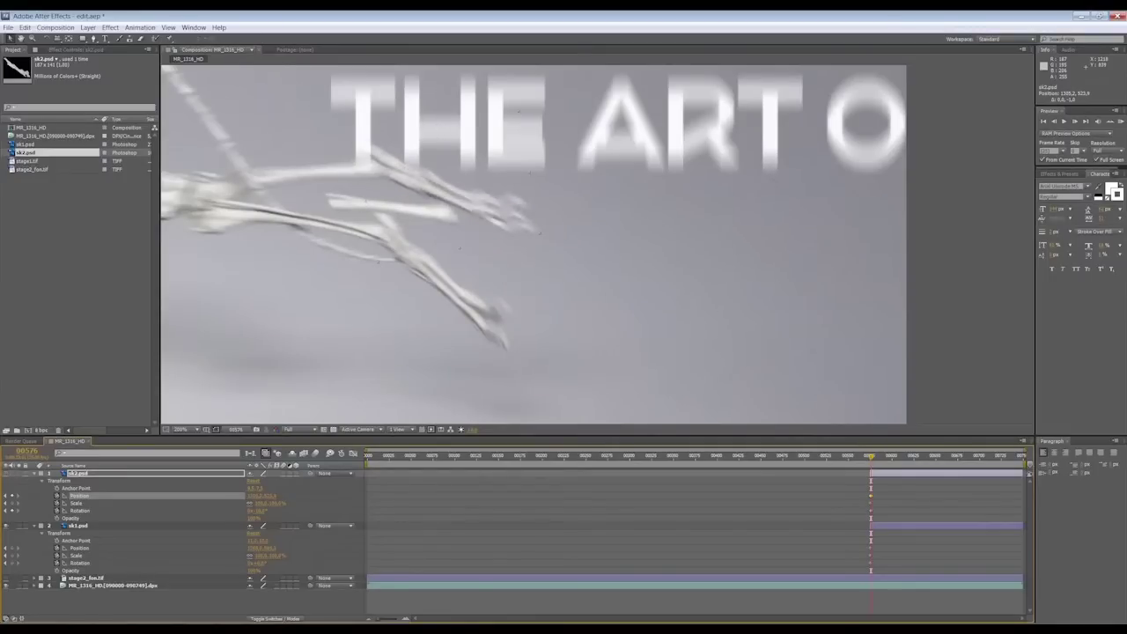
click(333, 202)
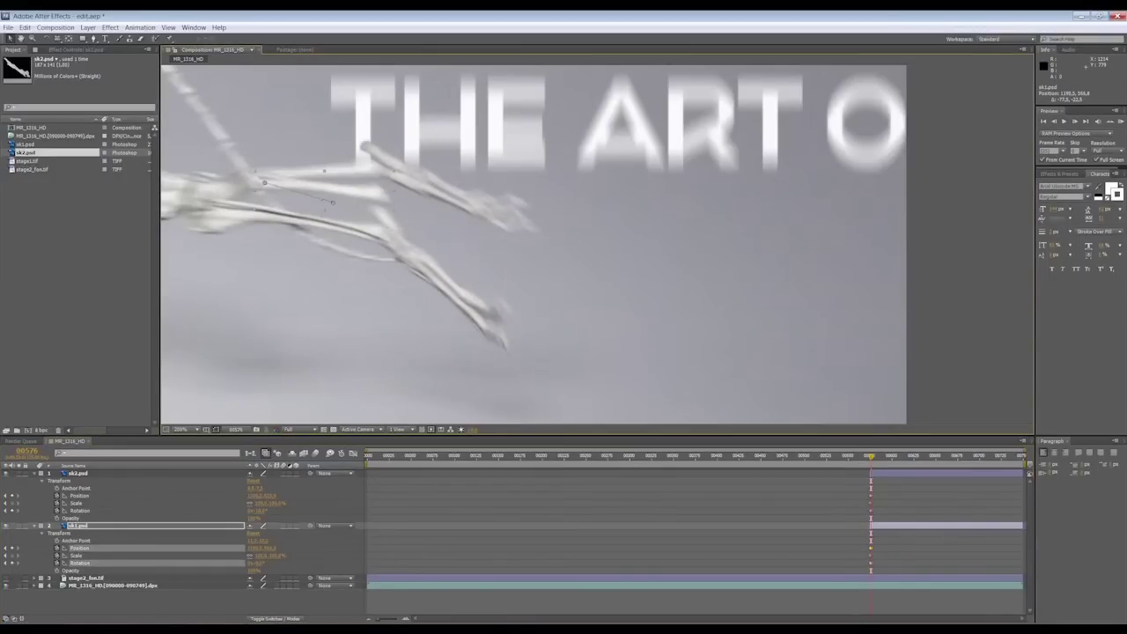
drag(391, 164, 384, 160)
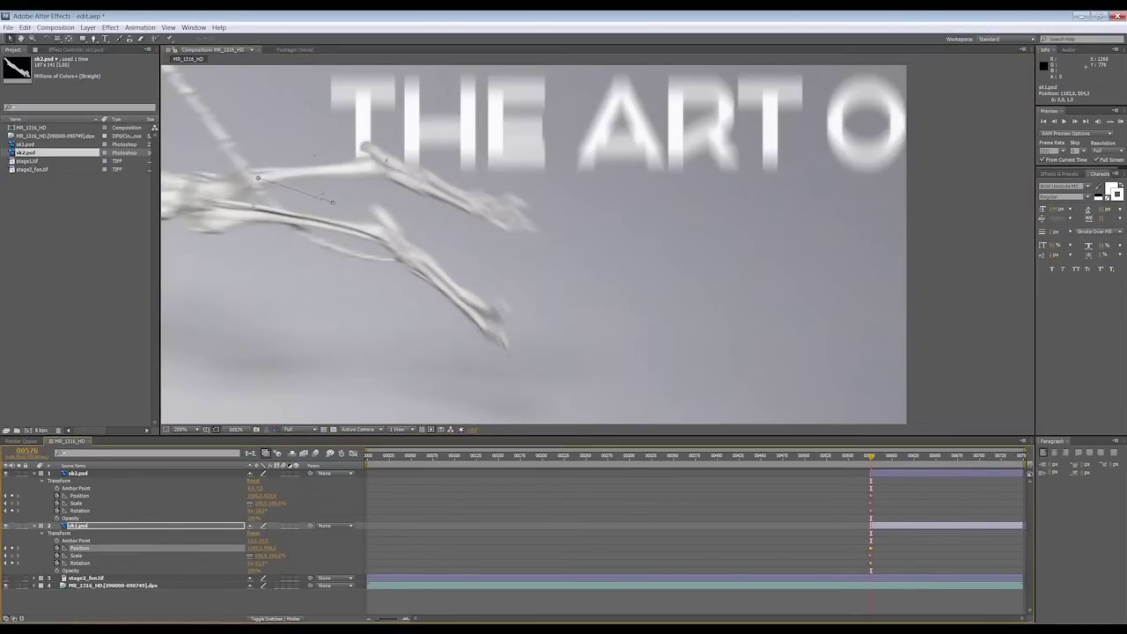
On the next frame, reposition sk1 onto the leg and shift sk2 up-left along it.
key(Page_Down)
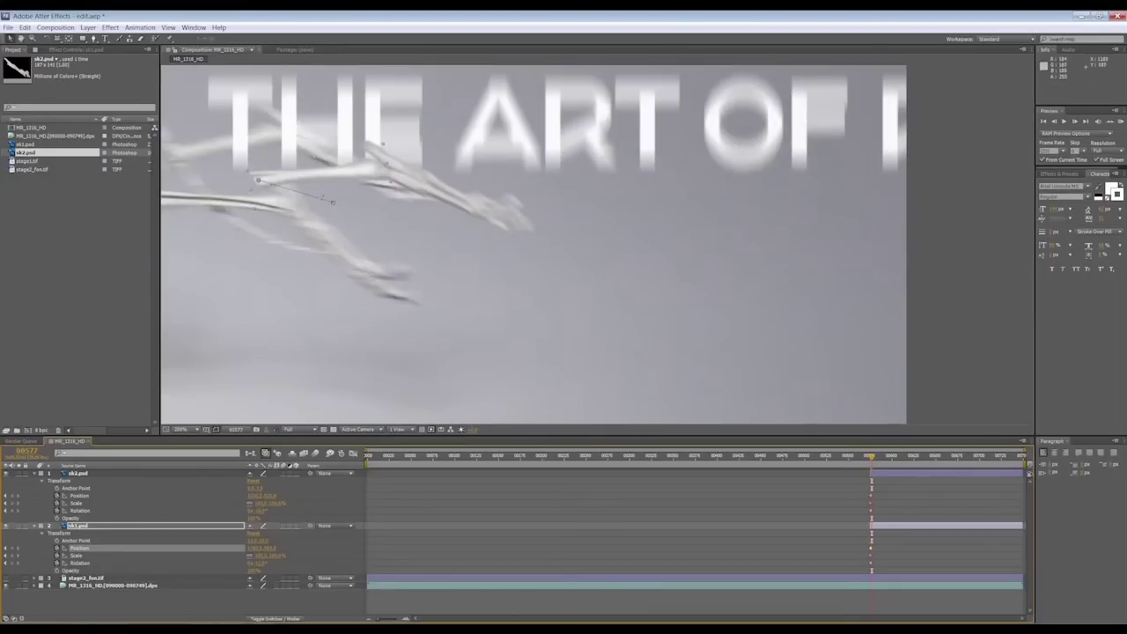
drag(395, 239, 414, 244)
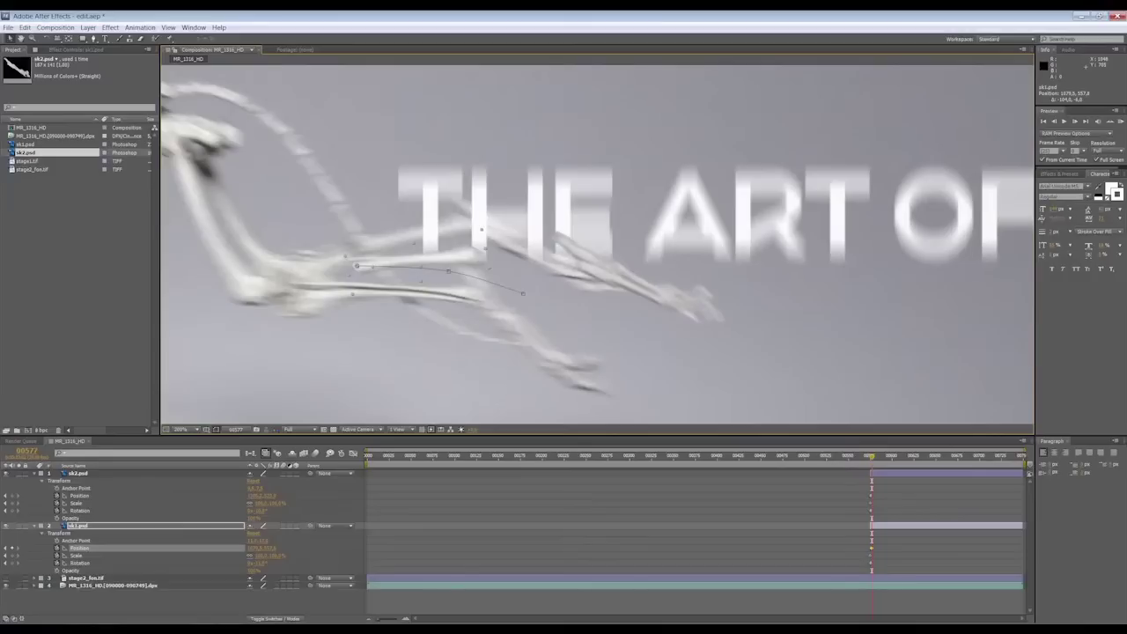
drag(414, 244, 401, 227)
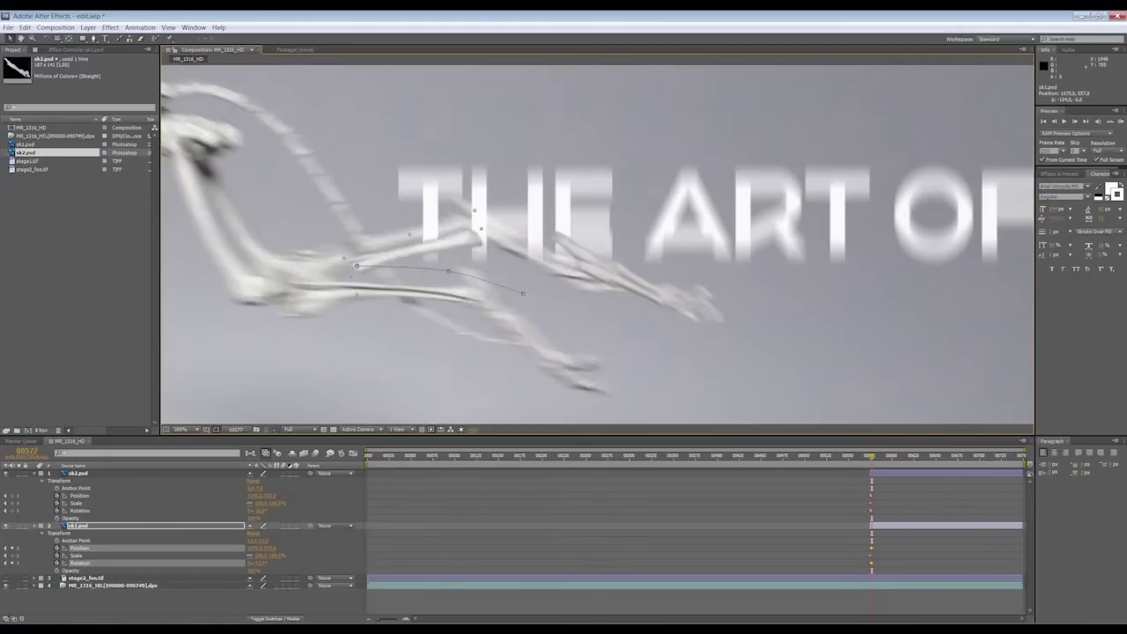
drag(475, 235, 478, 233)
drag(713, 292, 620, 262)
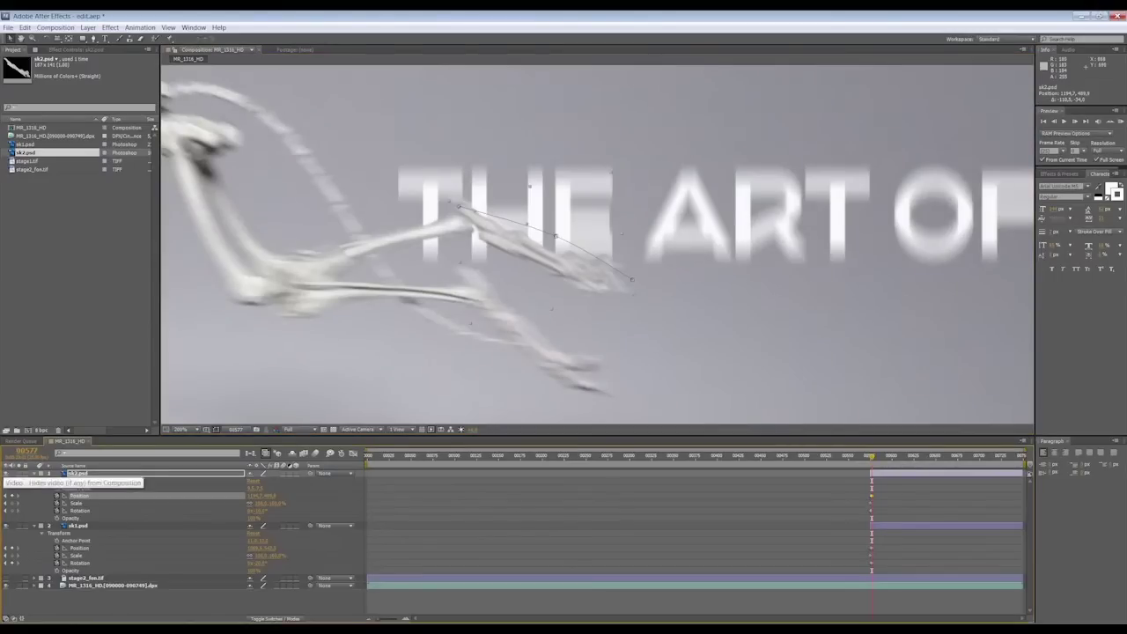
On the next frame, move and rotate sk1 and sk2 onto the leg, fine-tuning both positions.
key(Page_Down)
mouse_move(528, 237)
mouse_down()
mouse_move(393, 188)
mouse_move(439, 197)
mouse_up()
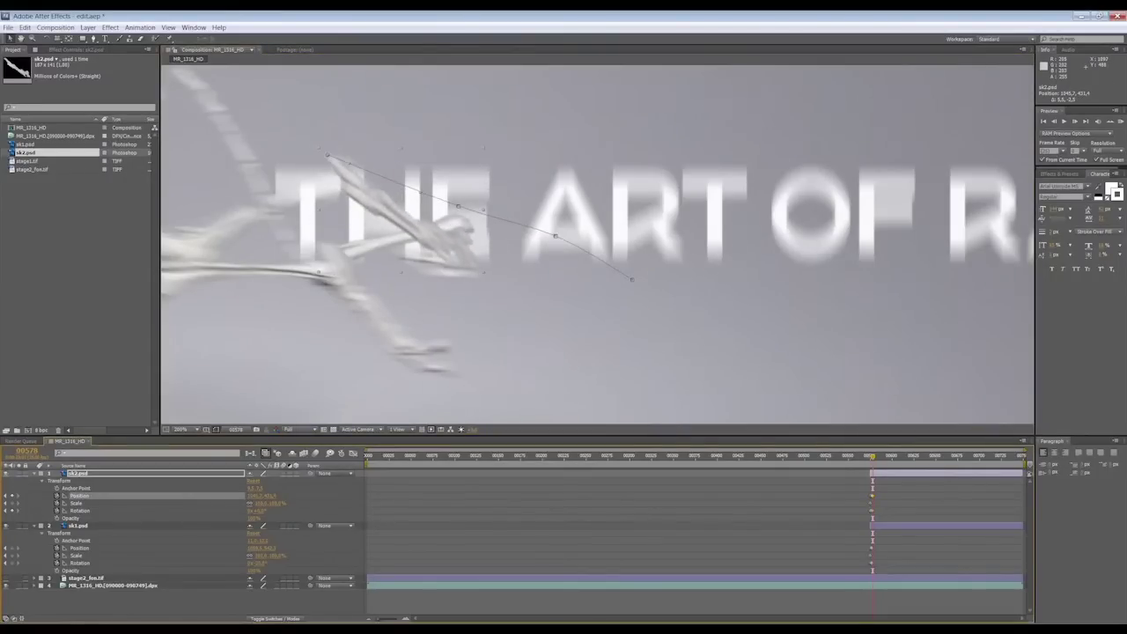
click(77, 525)
drag(379, 242, 250, 203)
drag(257, 562, 268, 562)
drag(264, 199, 267, 212)
drag(423, 229, 343, 220)
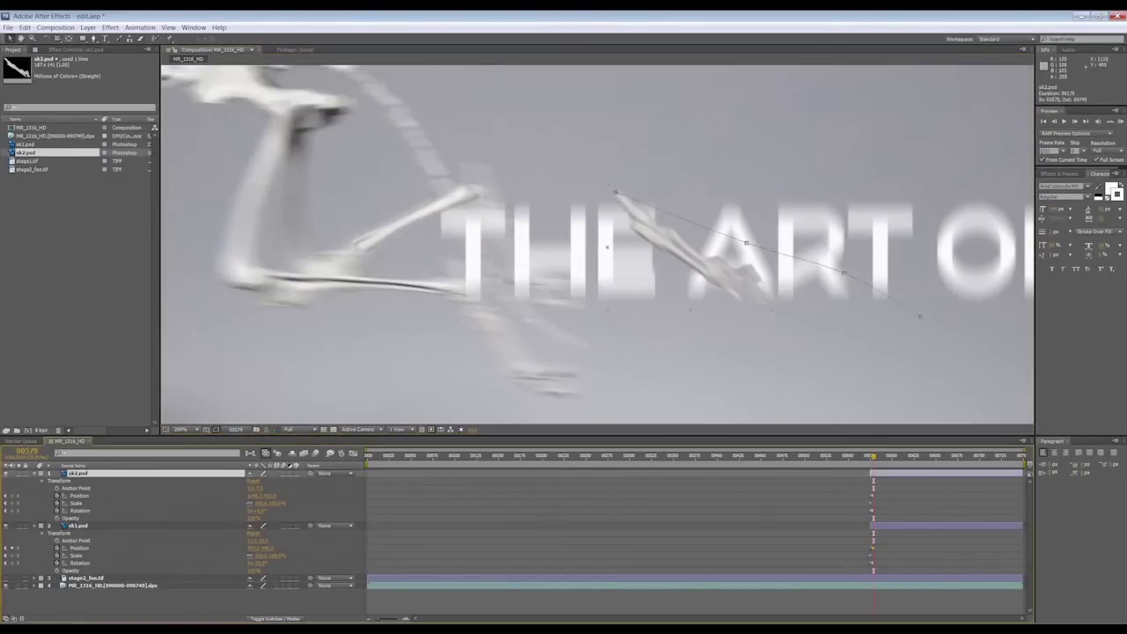
drag(616, 198, 475, 189)
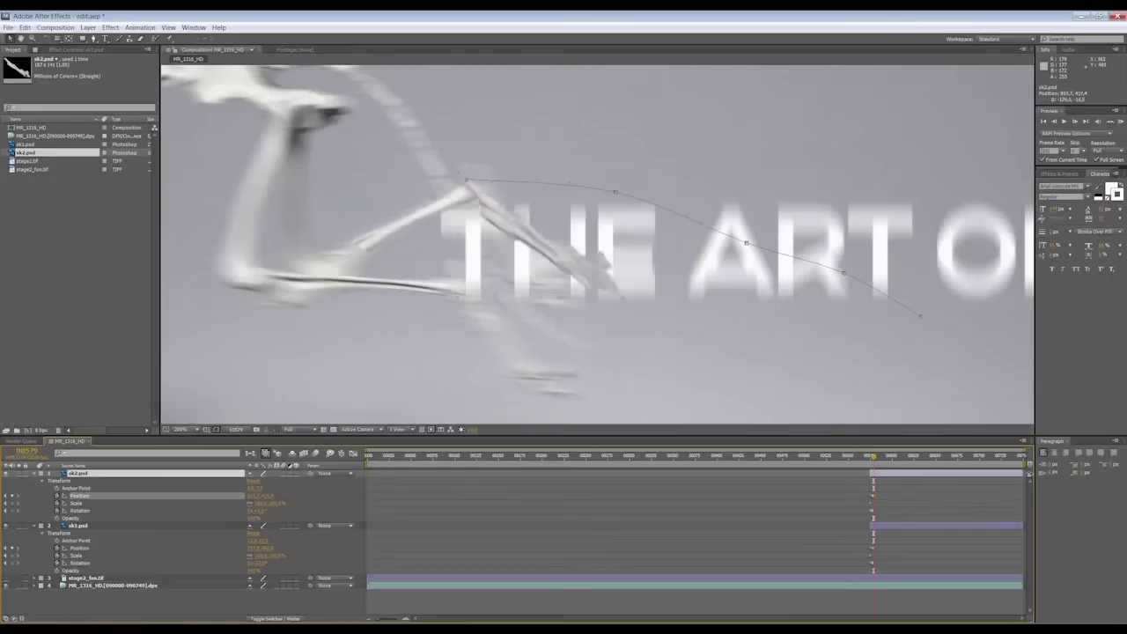
drag(507, 264, 509, 260)
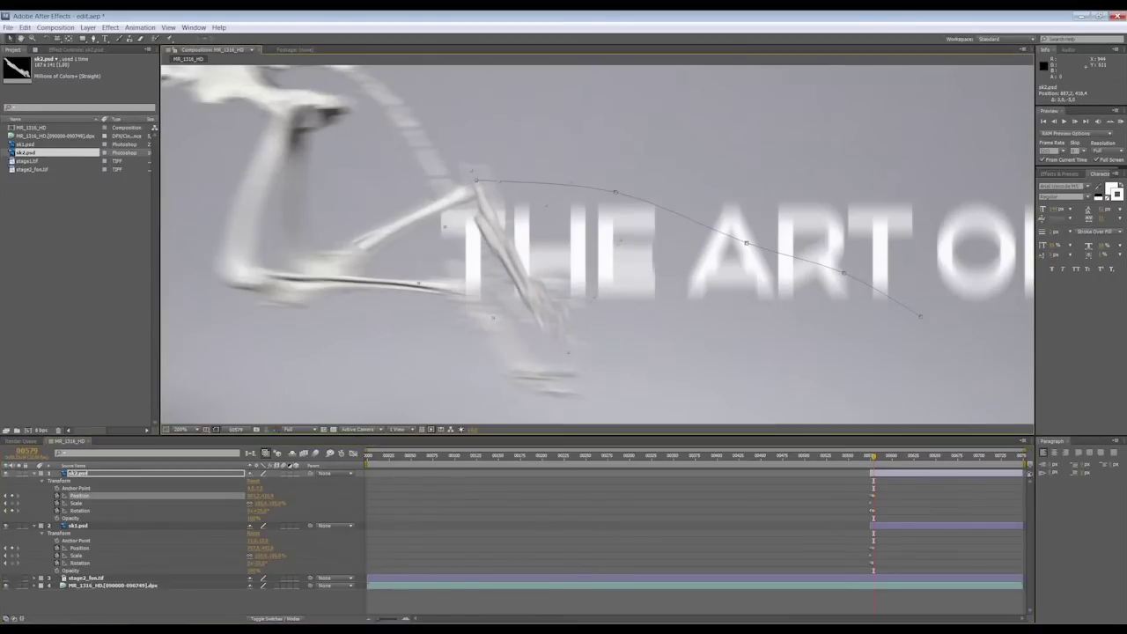
drag(367, 244, 373, 251)
Over the following two frames, slide both bones left and rotate sk1 to stay on the leg.
key(Page_Down)
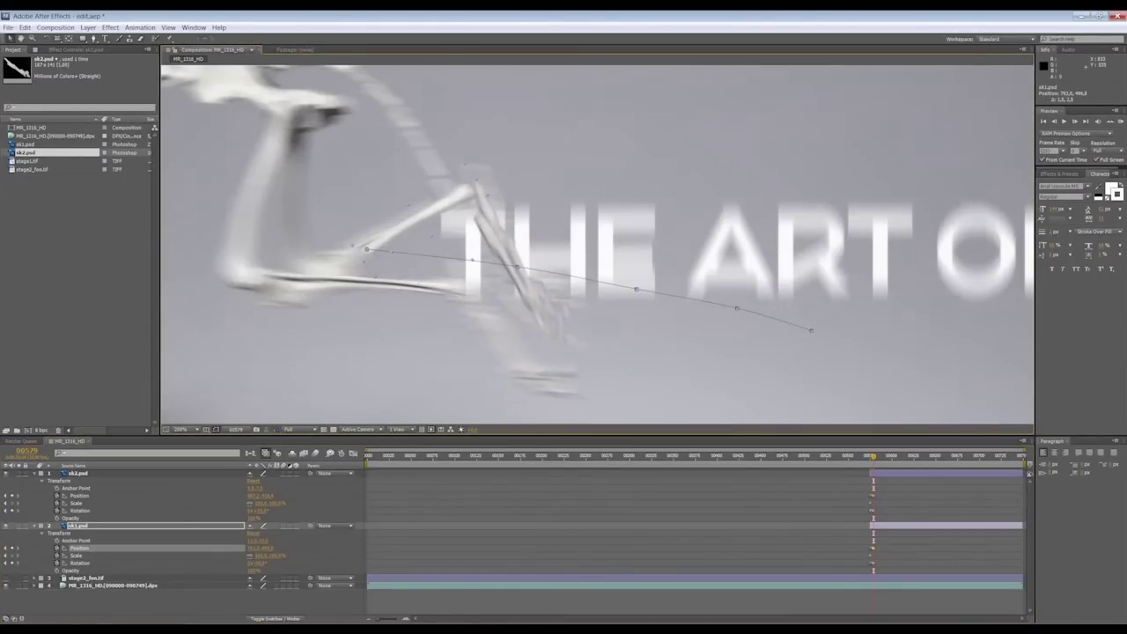
drag(500, 231, 401, 221)
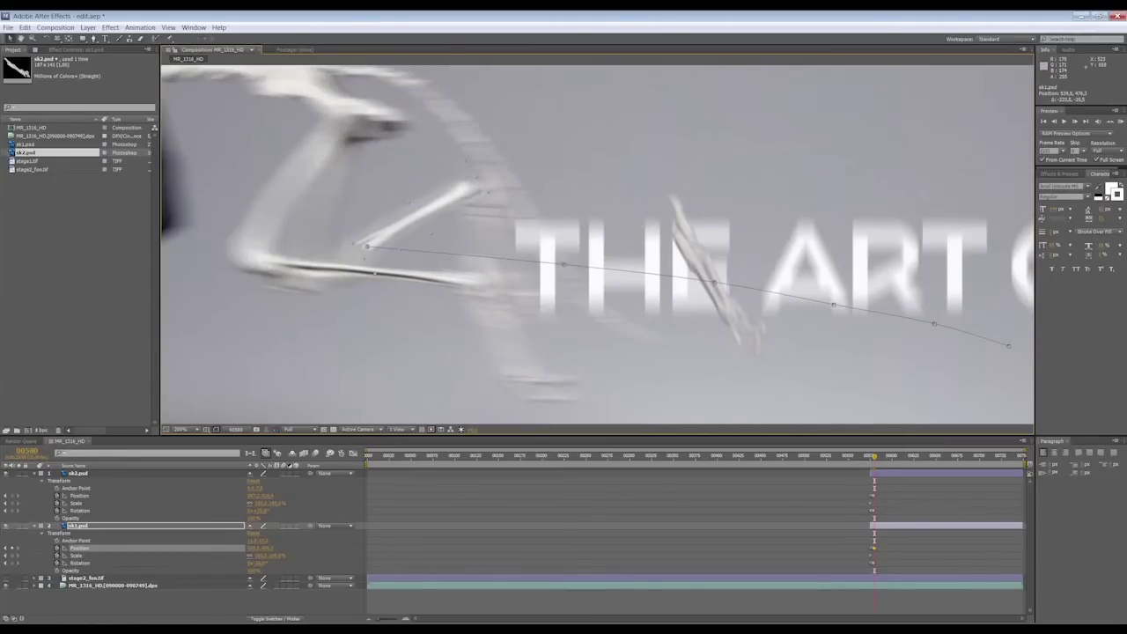
drag(713, 281, 506, 246)
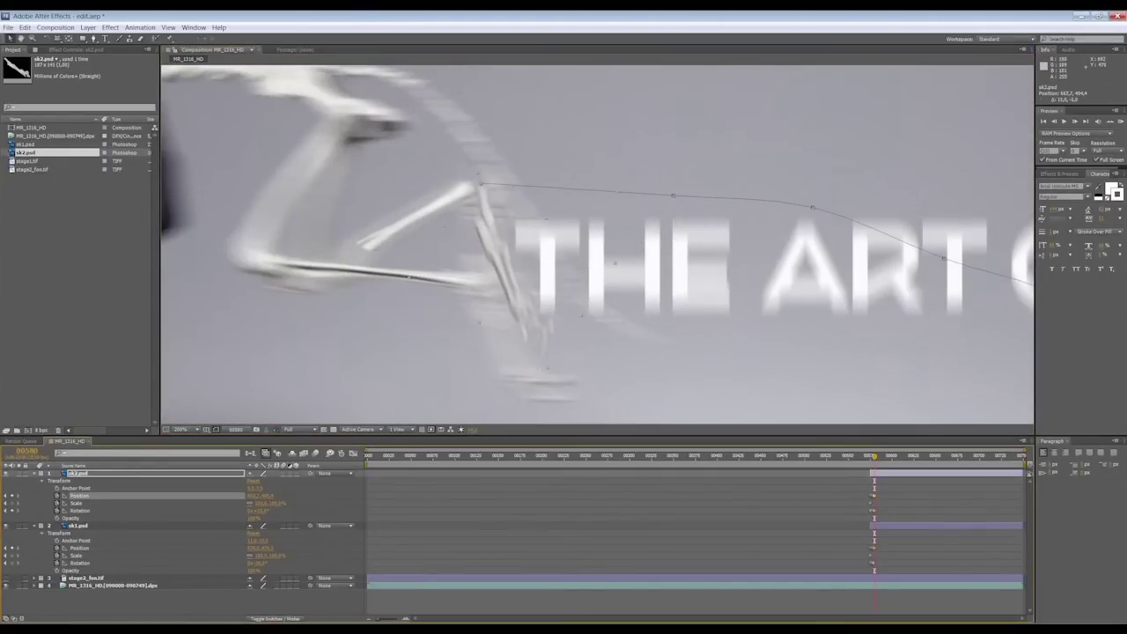
key(Page_Down)
drag(497, 264, 286, 251)
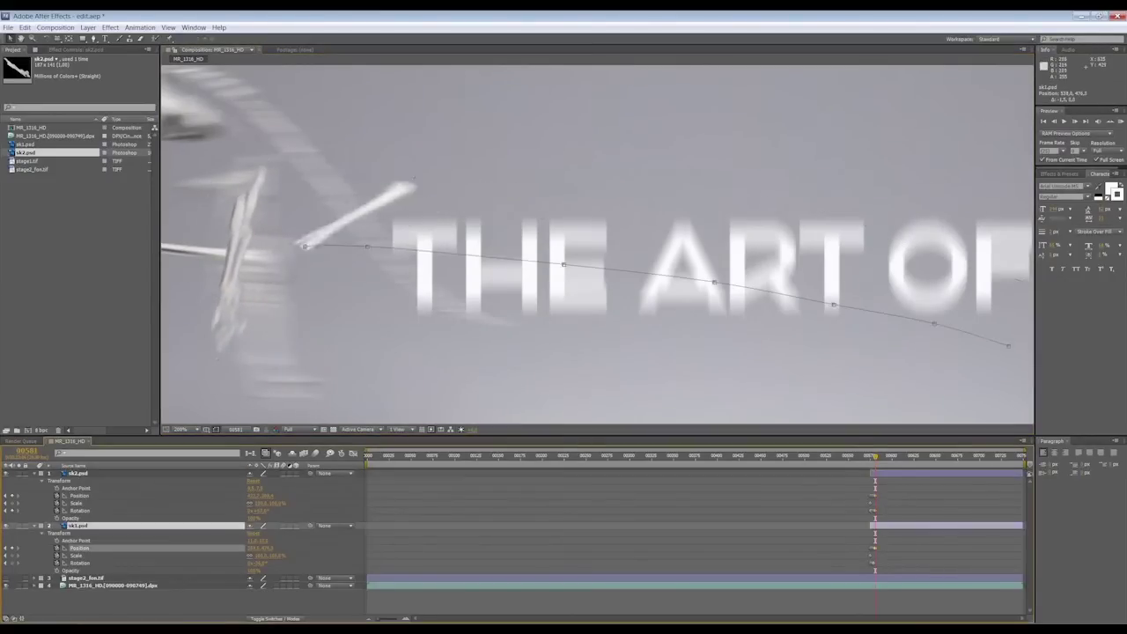
mouse_move(422, 220)
mouse_down()
mouse_move(449, 281)
mouse_move(425, 224)
mouse_up()
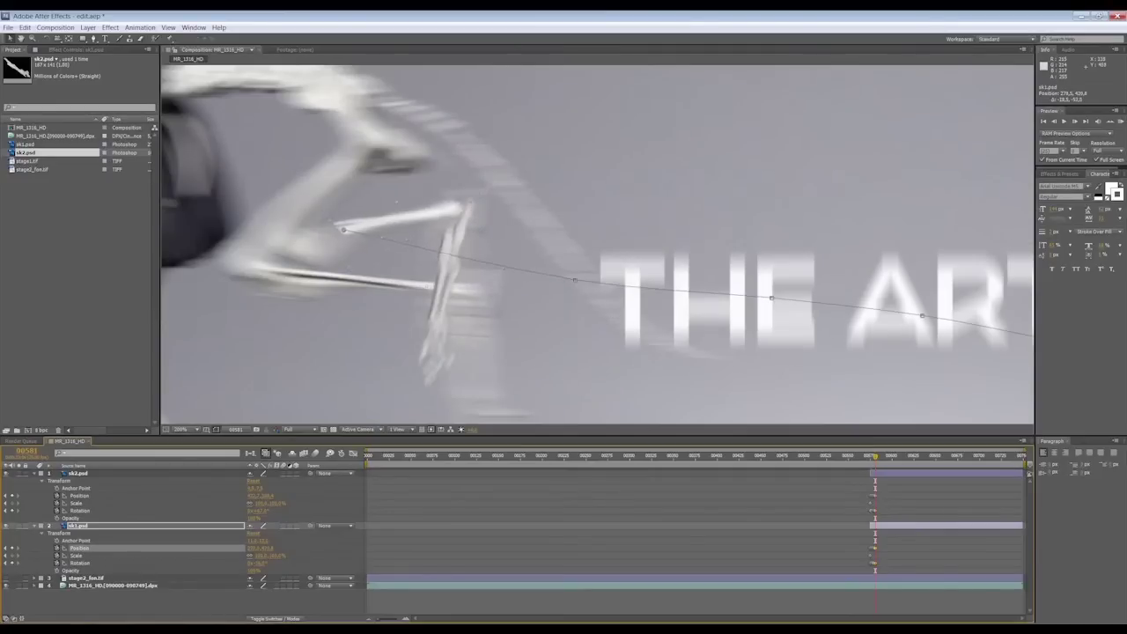
key(F2)
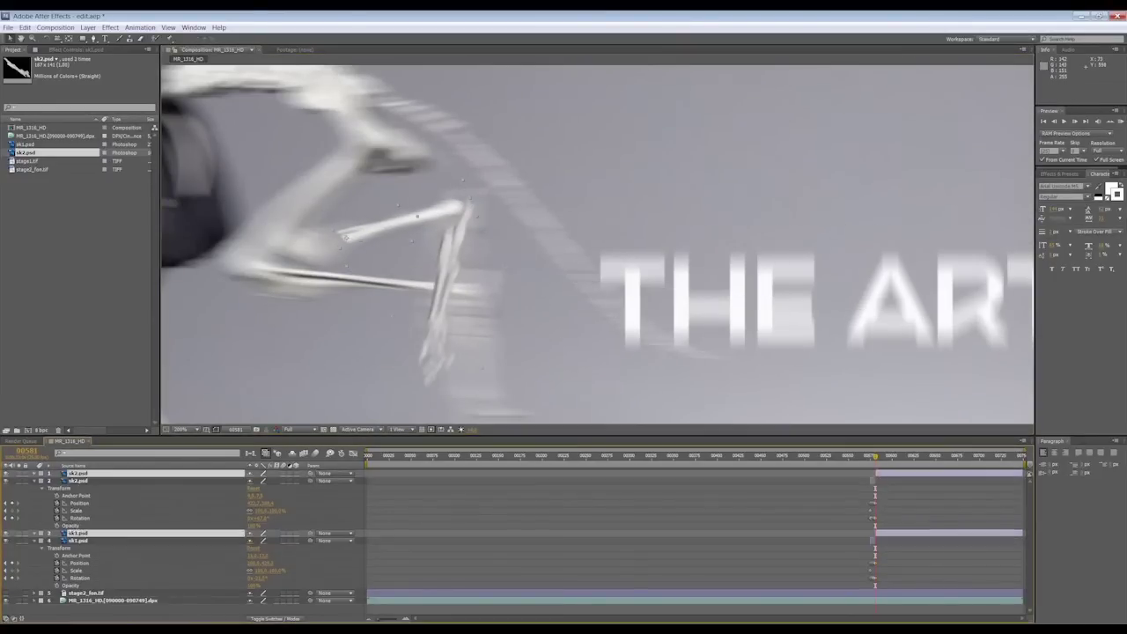
key(shift+slash)
key(Page_Up)
key(Page_Up)
key(Page_Up)
key(Page_Up)
key(Page_Up)
key(Page_Up)
key(Page_Down)
key(Page_Up)
key(Page_Down)
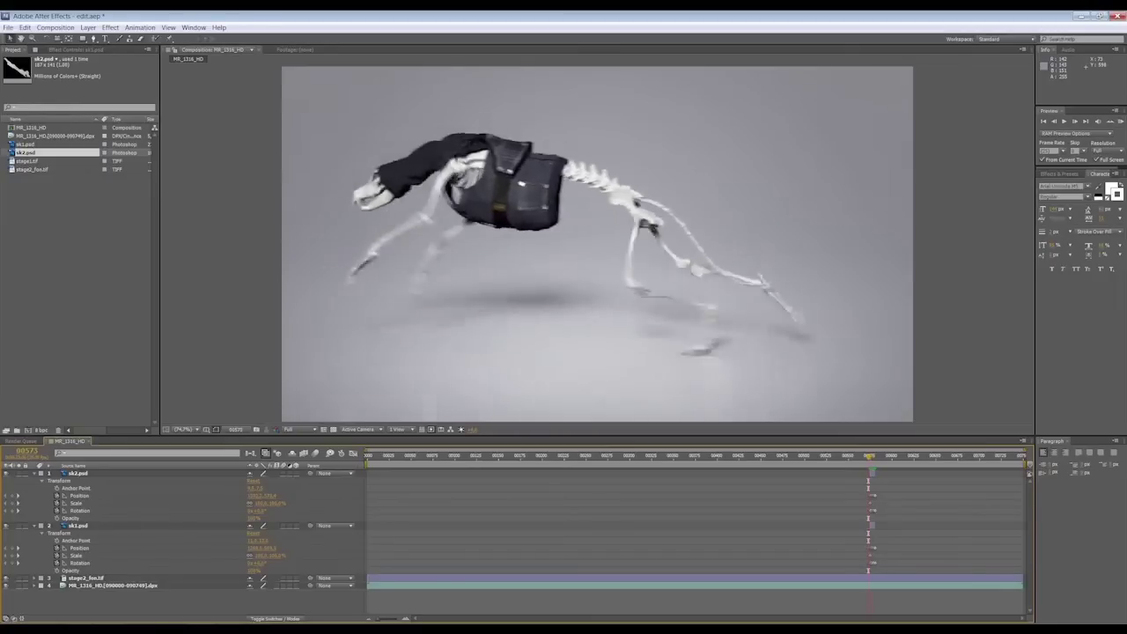
key(Page_Down)
key(Page_Down)
key(semicolon)
key(Page_Down)
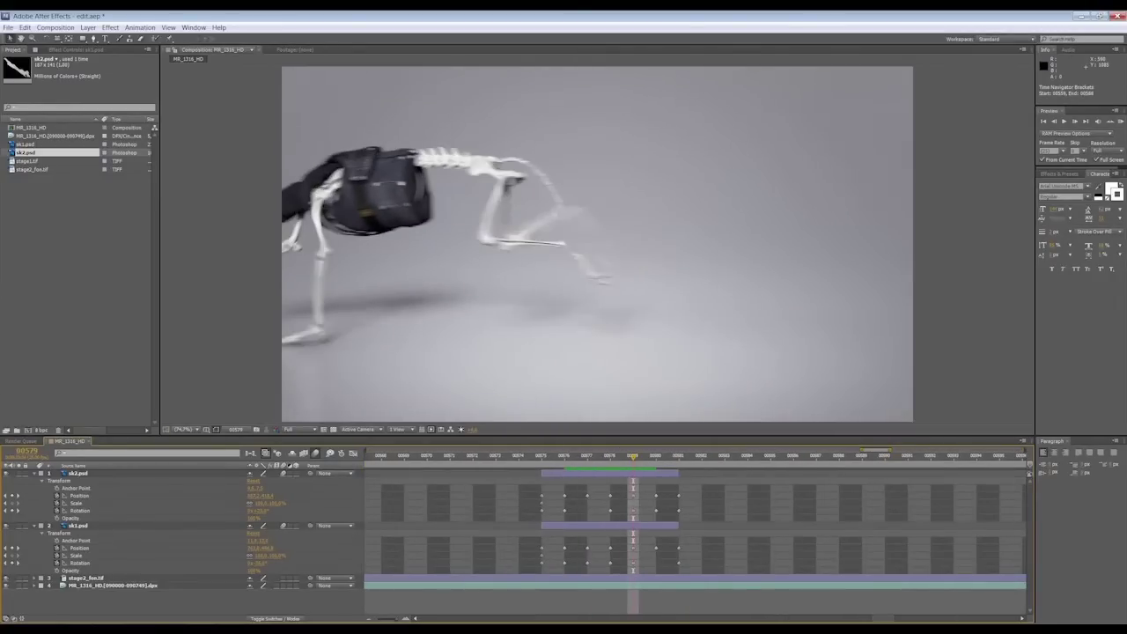
key(space)
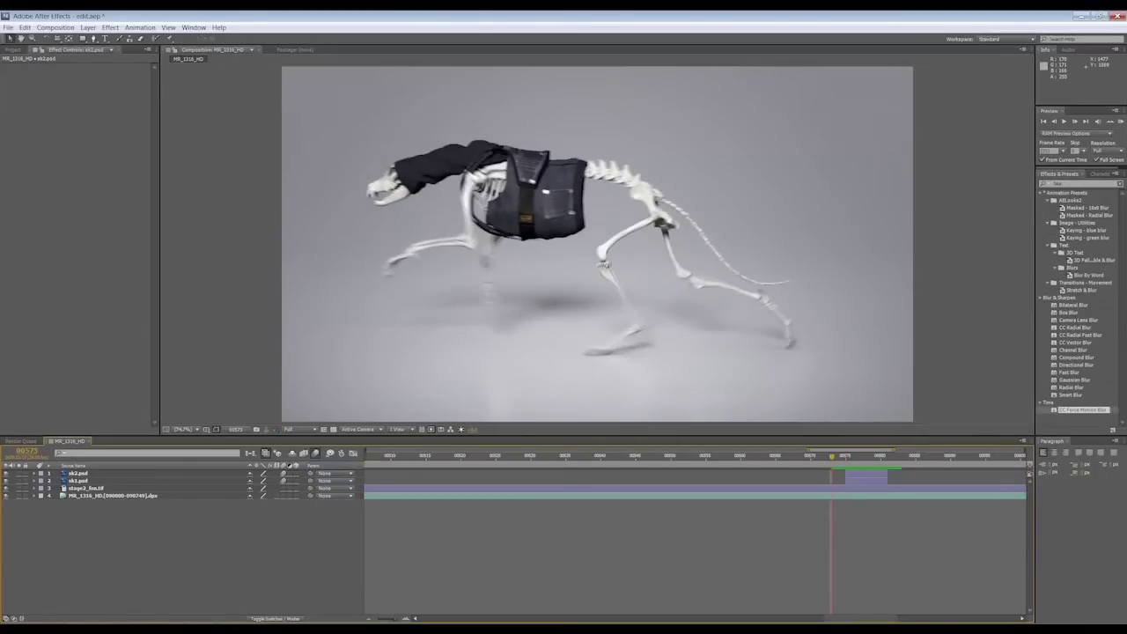
Lasso the thin curved bone, invert the selection and delete the grey background.
key(ctrl+m)
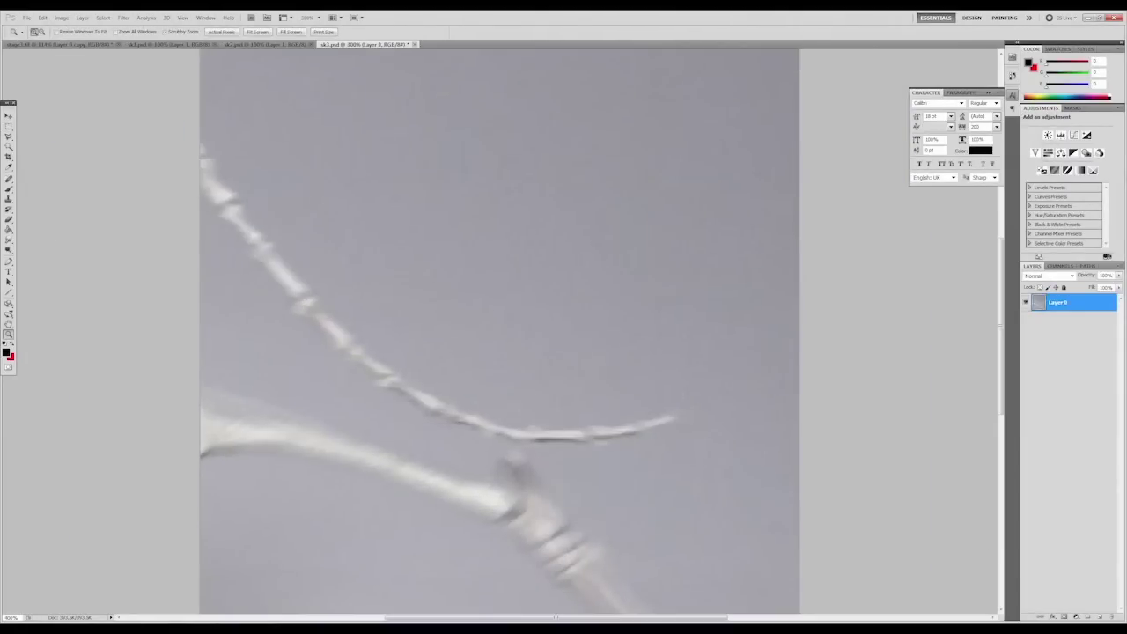
key(l)
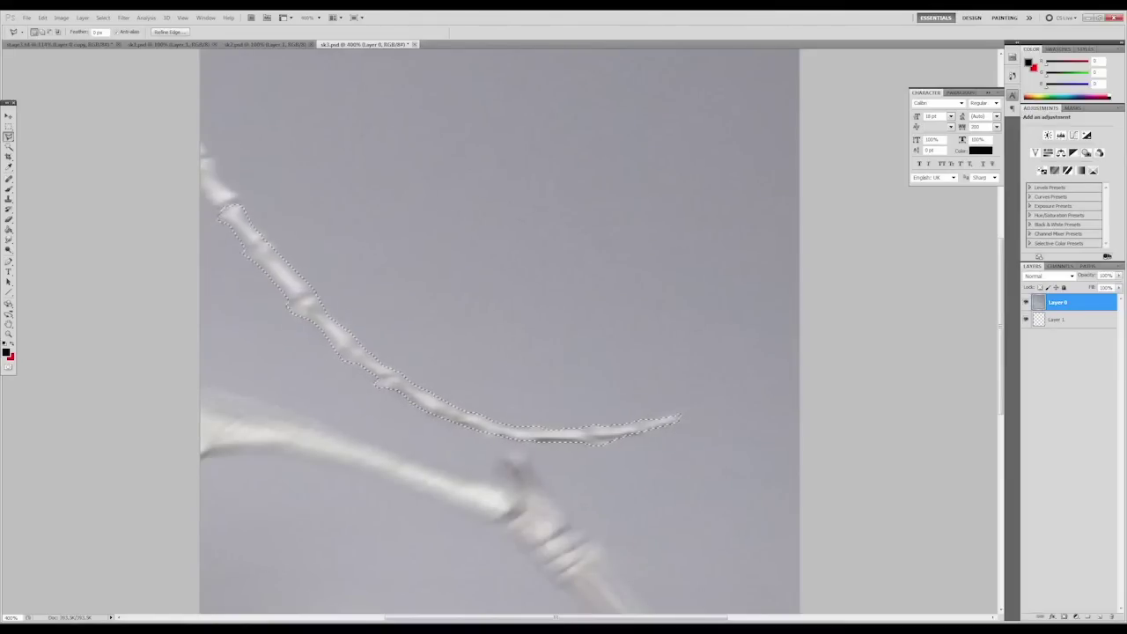
click(8, 126)
click(103, 18)
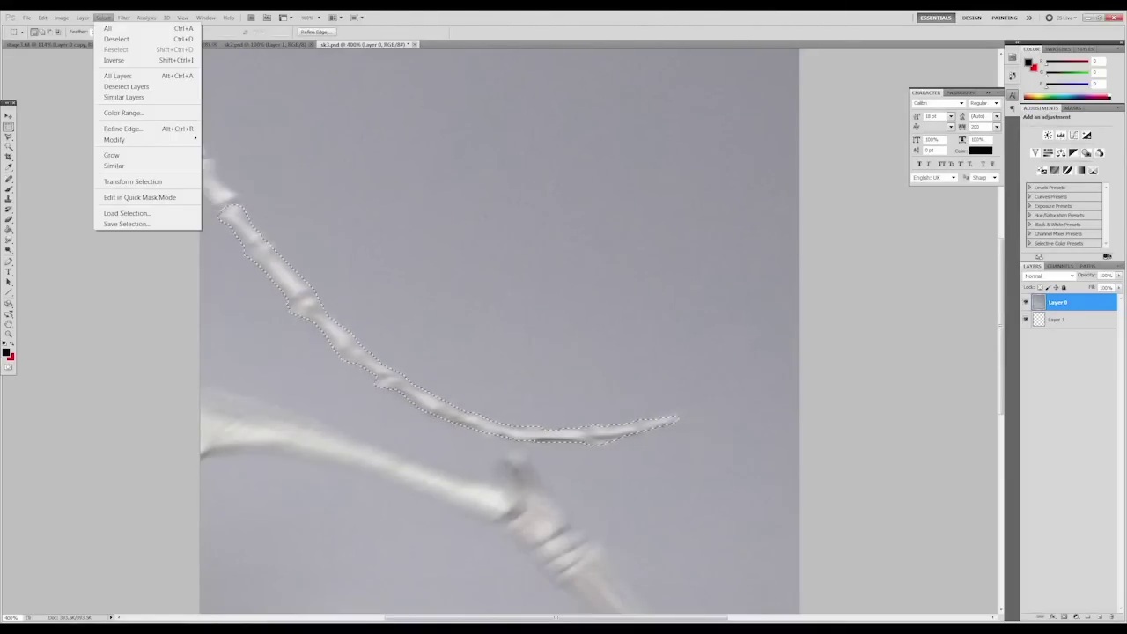
click(114, 59)
key(Delete)
Save the cut-out as sk3.psd, accepting the Photoshop Format Options.
click(27, 17)
click(53, 145)
click(707, 294)
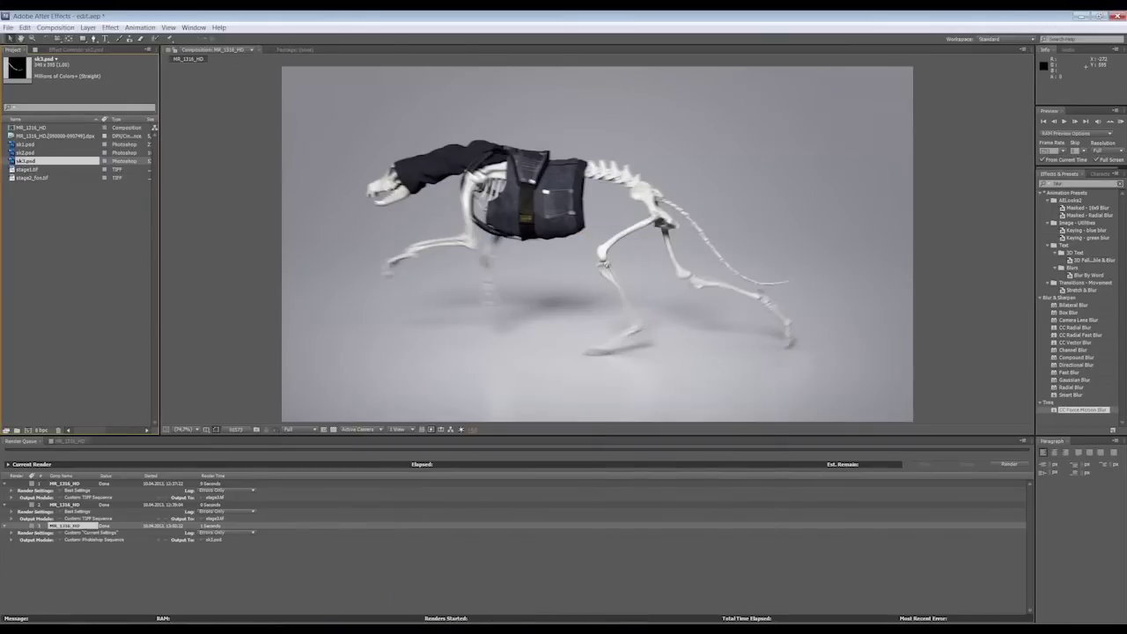
Add sk3.psd to the composition as the top layer and play it to check the bone.
key(ctrl+/)
click(183, 428)
click(194, 530)
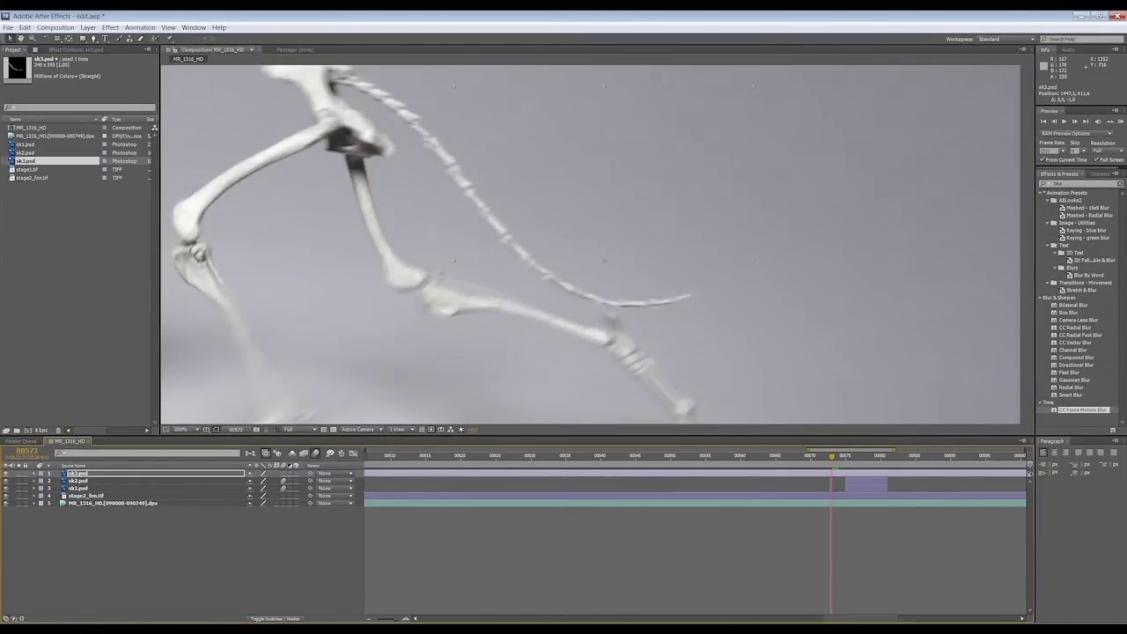
key(shift+slash)
key(space)
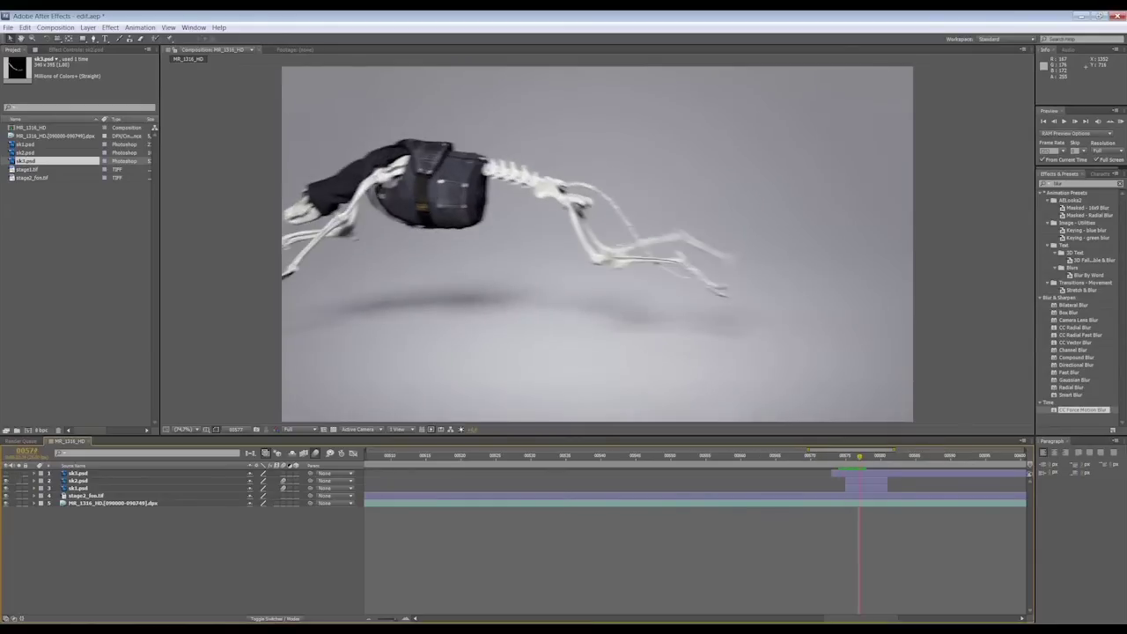
Trim sk3.psd's in-point and keyframe its position and rotation frame by frame along the leg.
click(77, 472)
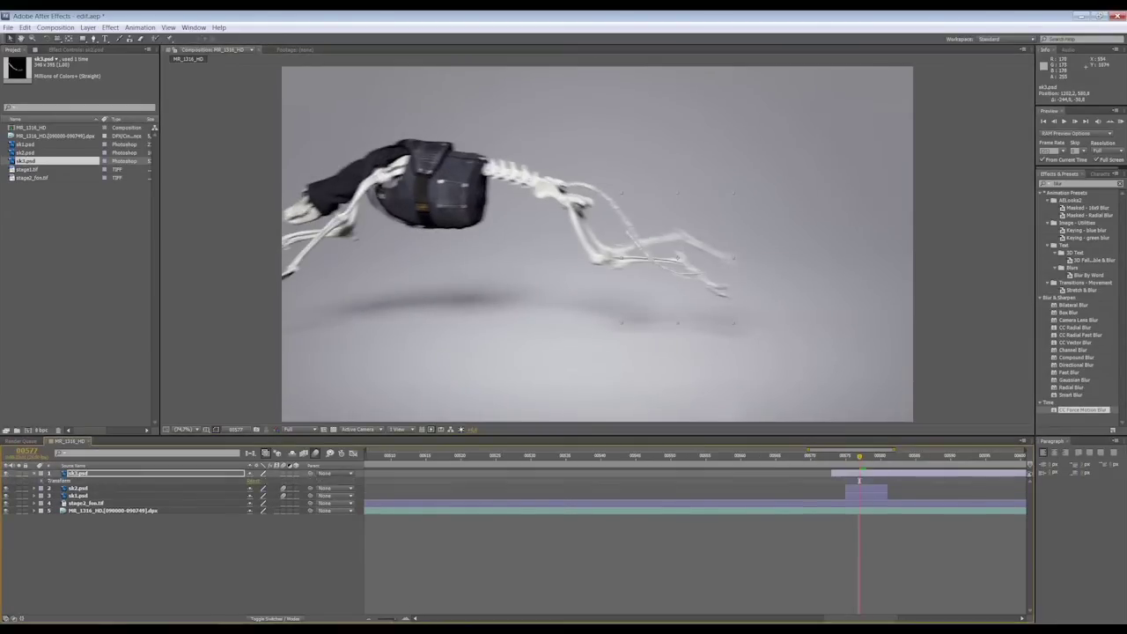
key(u)
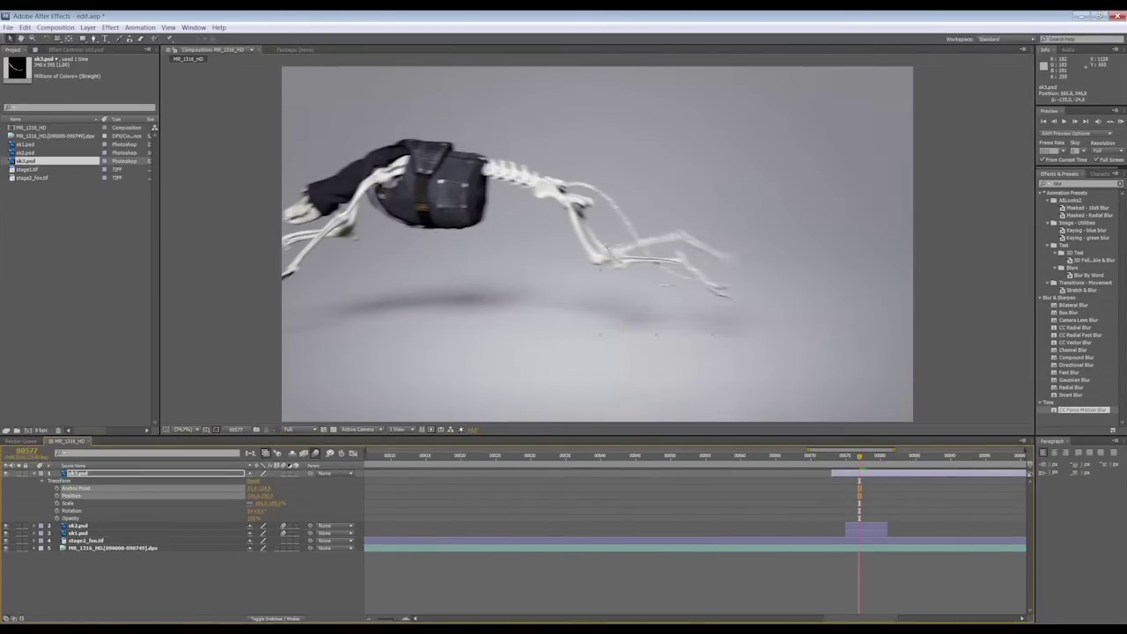
drag(614, 258, 687, 277)
key(u)
key(u)
key(alt+bracketleft)
key(Page_Down)
mouse_move(622, 254)
mouse_down()
mouse_move(630, 230)
mouse_move(570, 211)
mouse_up()
key(Page_Down)
key(Page_Down)
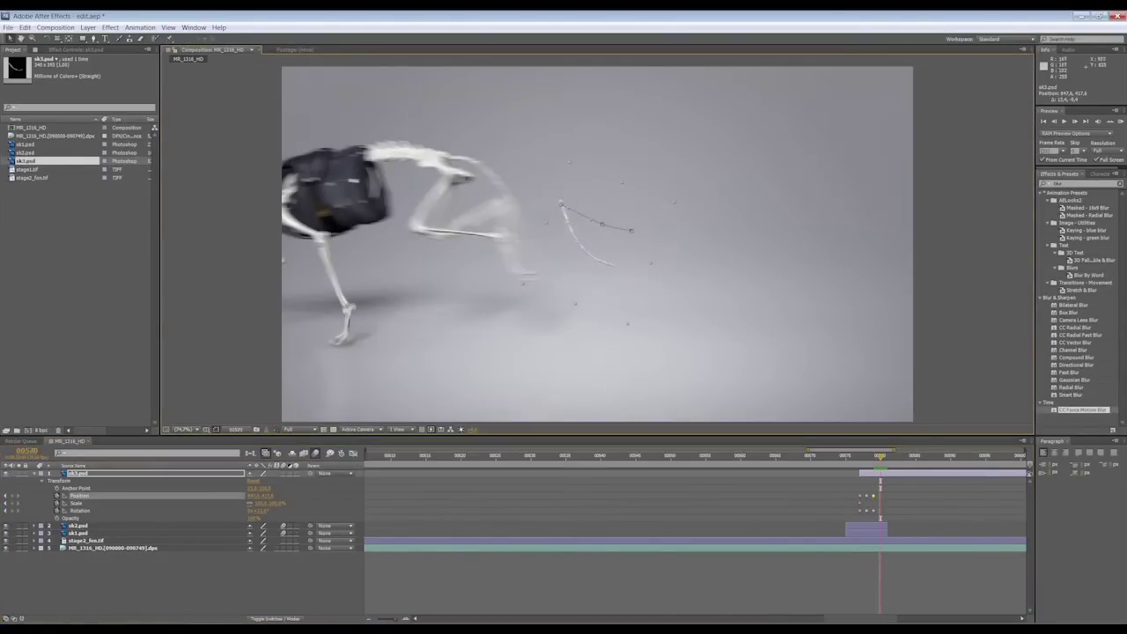
key(Page_Down)
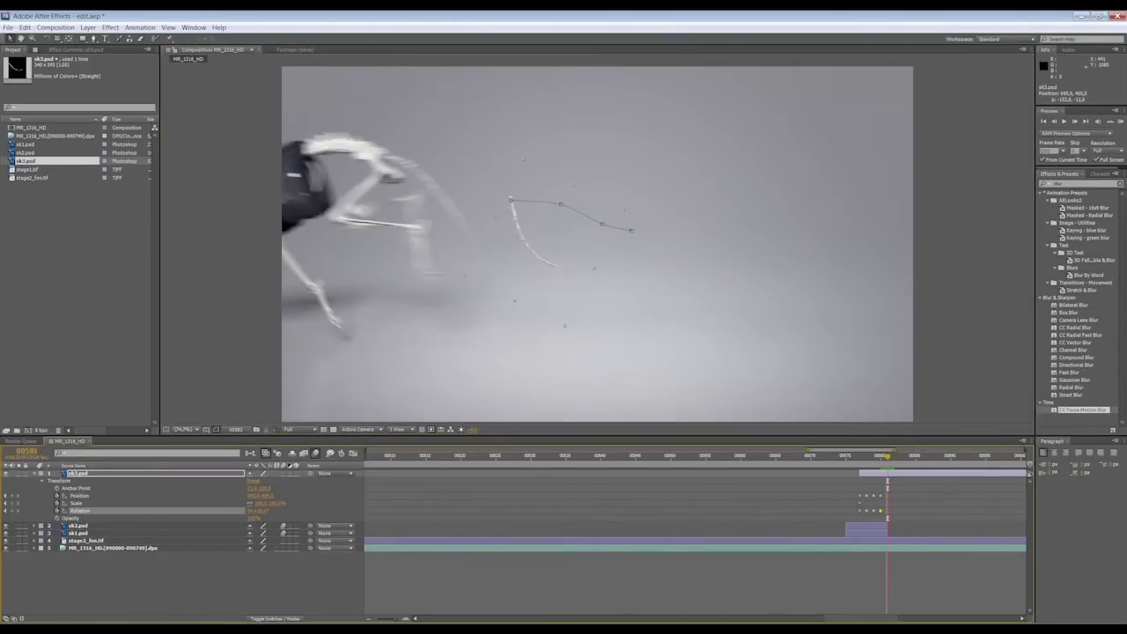
drag(529, 226, 449, 208)
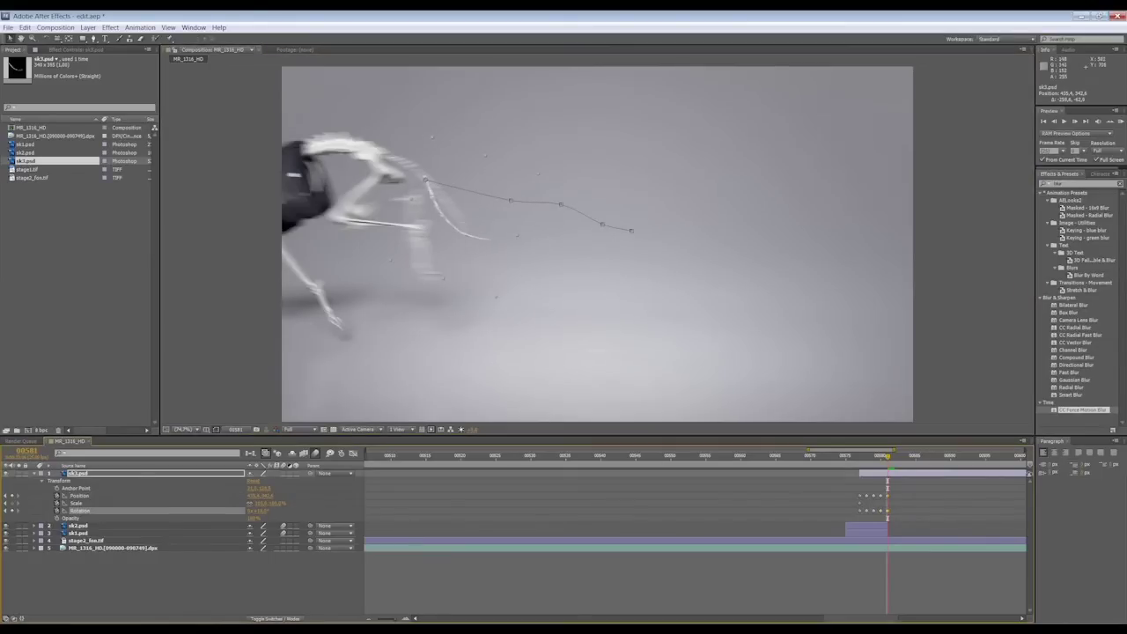
key(Page_Down)
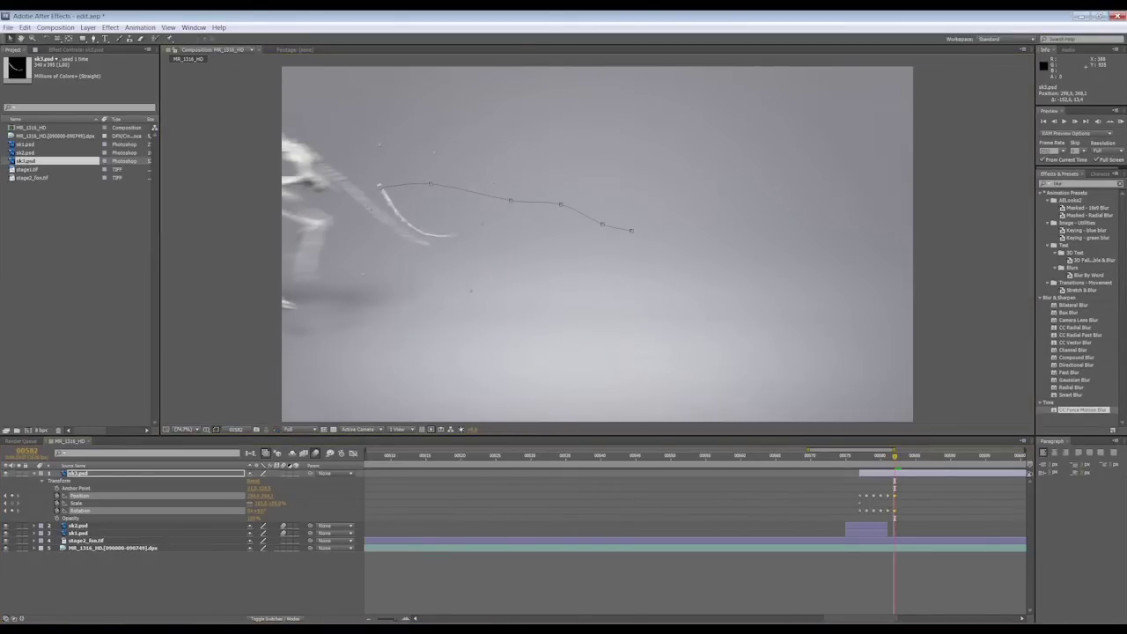
key(Page_Up)
Apply Mesh Warp to sk3.psd with fewer columns and start Distortion Mesh keyframes on its first frame.
text(warp)
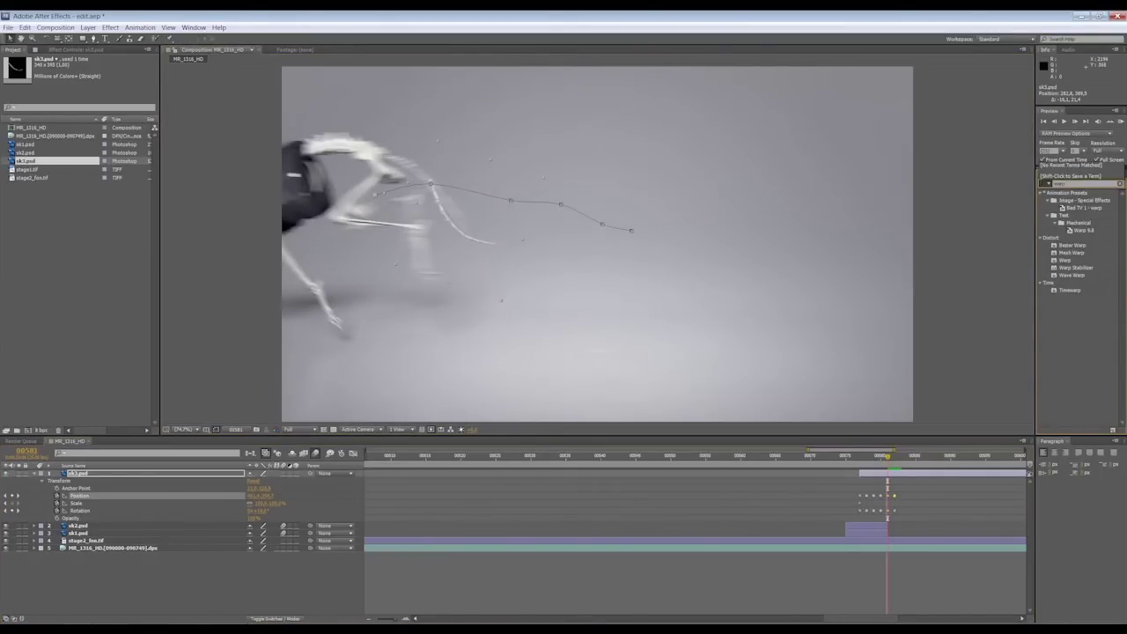
double_click(1071, 252)
click(70, 502)
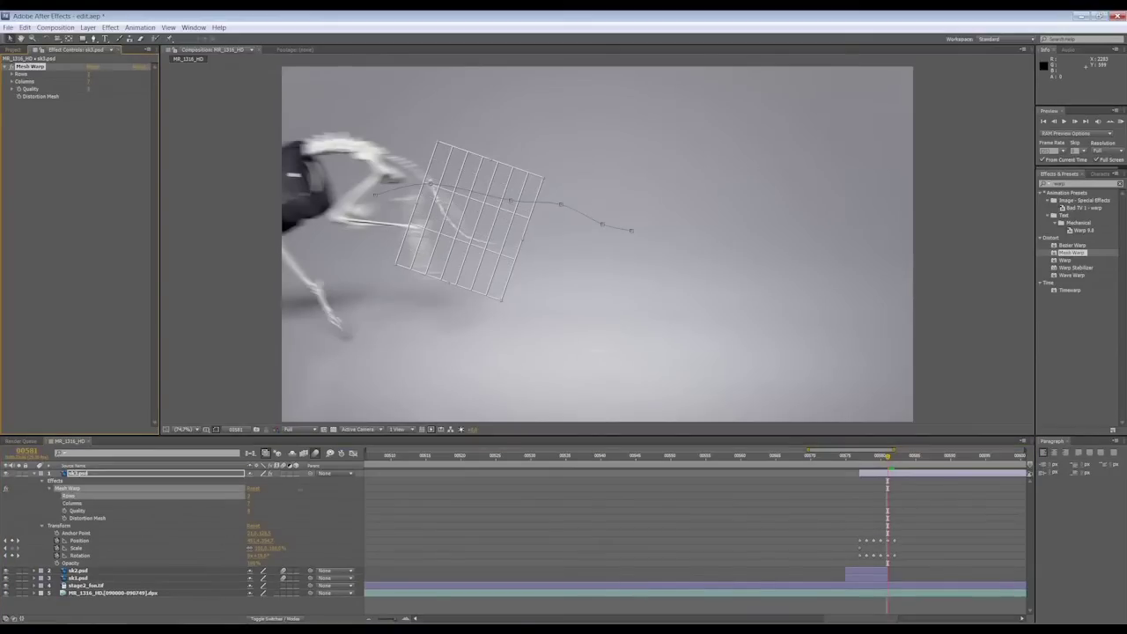
key(Page_Up)
key(Page_Up)
key(Page_Up)
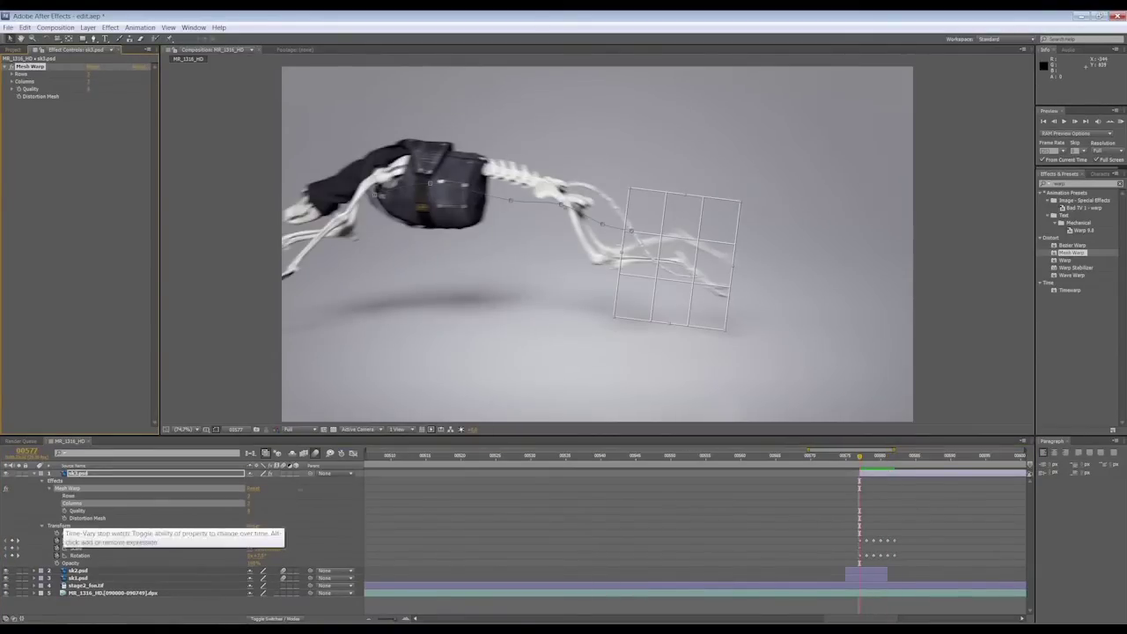
click(64, 512)
On the following frames, drag the mesh centre and lower middle to bend and curl the bone.
key(Page_Down)
key(Page_Down)
key(Page_Down)
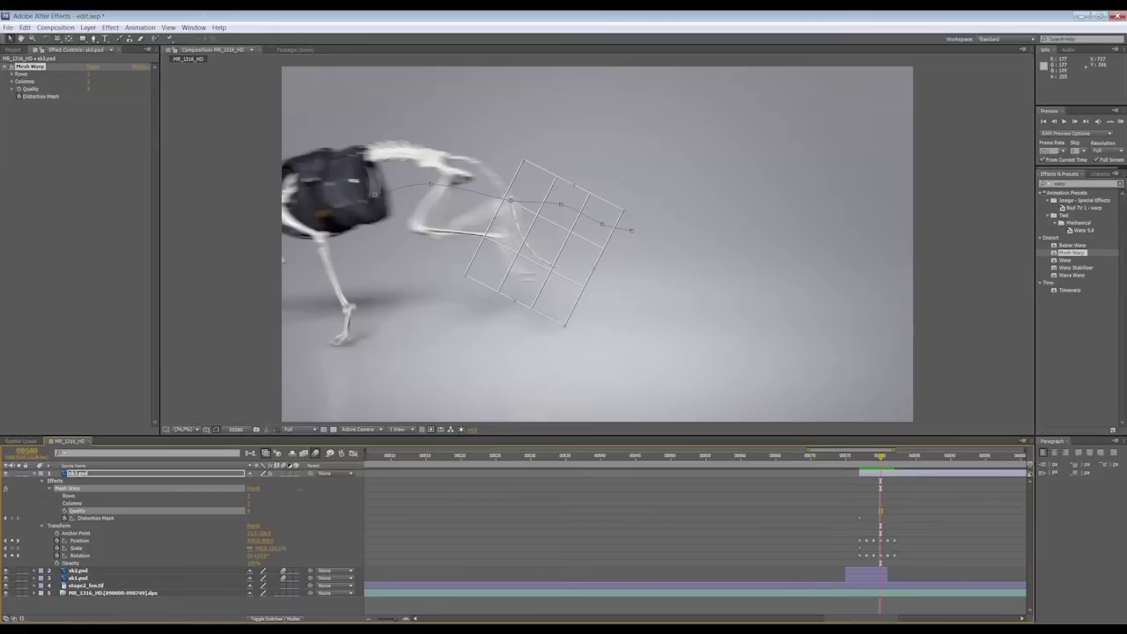
click(95, 518)
key(ctrl+z)
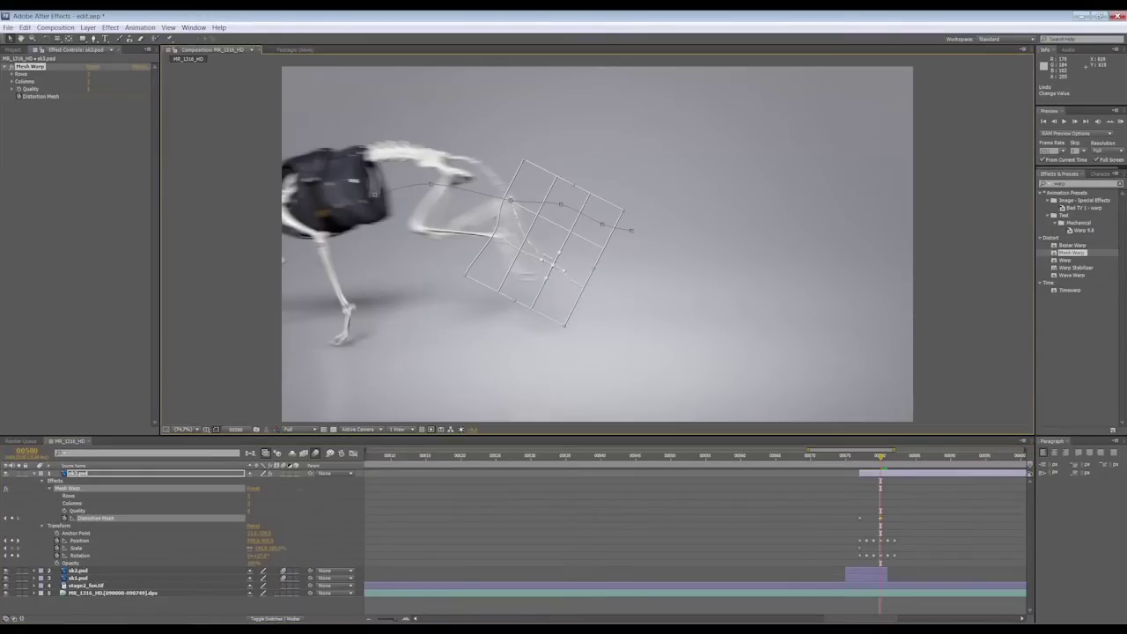
key(Page_Down)
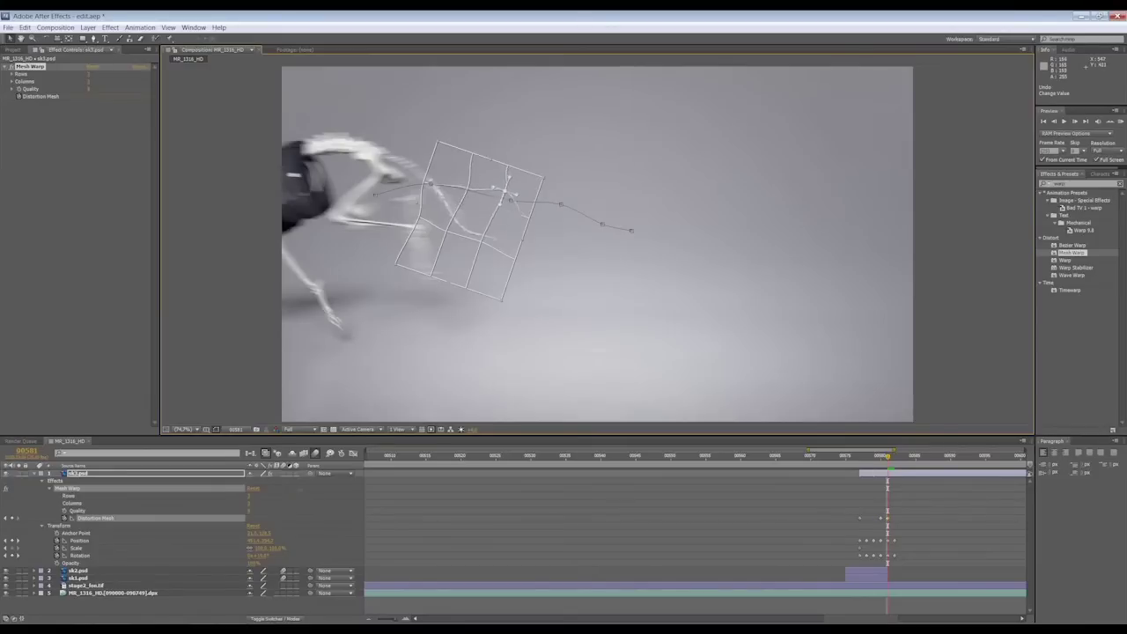
drag(486, 214, 477, 190)
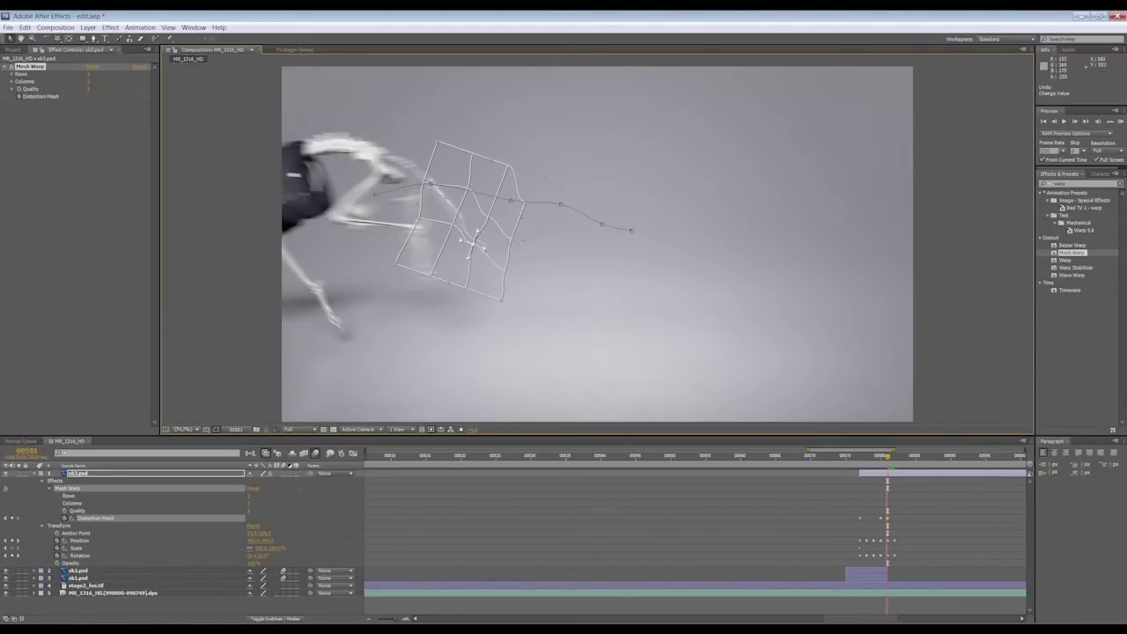
key(Page_Down)
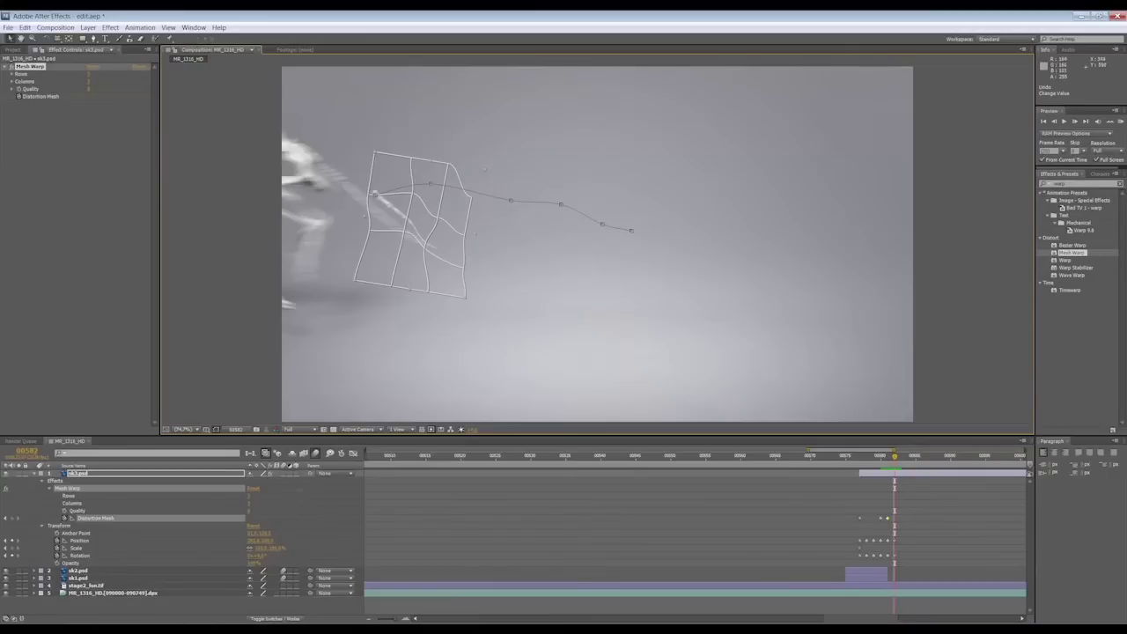
drag(399, 247, 403, 234)
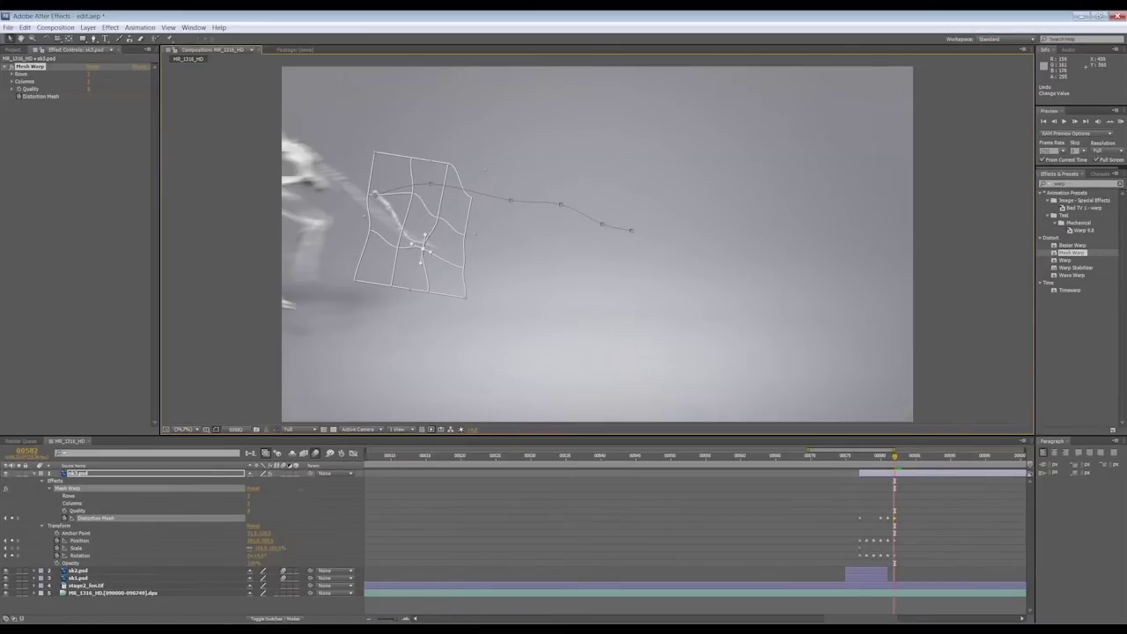
key(Page_Up)
key(Page_Up)
key(Page_Up)
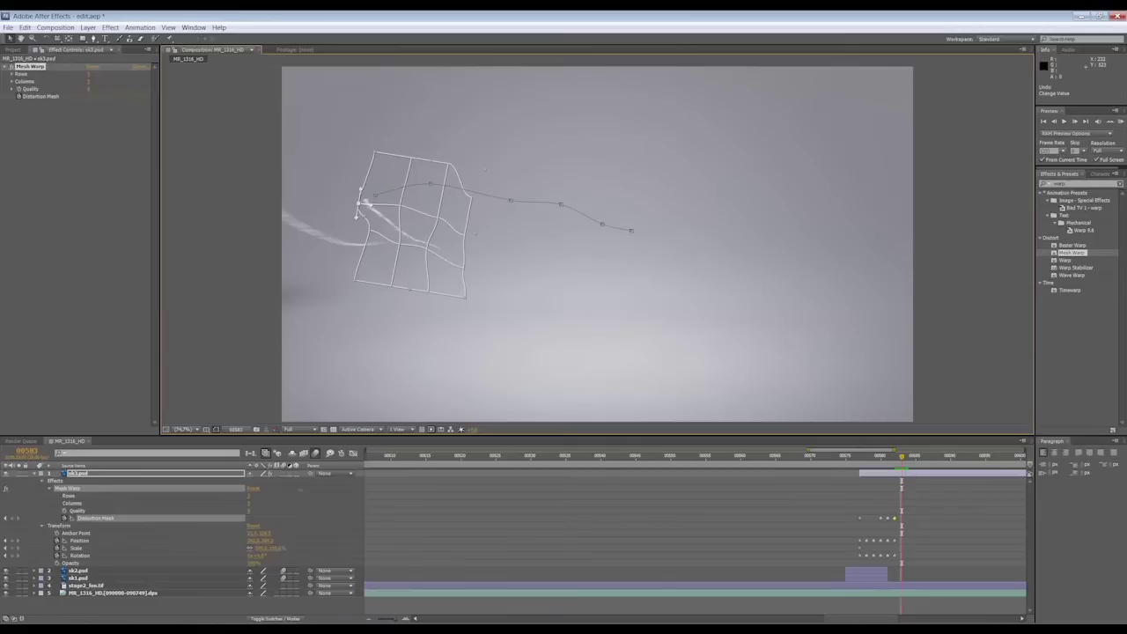
Draw a polygon mask around the bone on sk3.psd and set a Mask Path keyframe.
key(g)
click(542, 251)
click(530, 316)
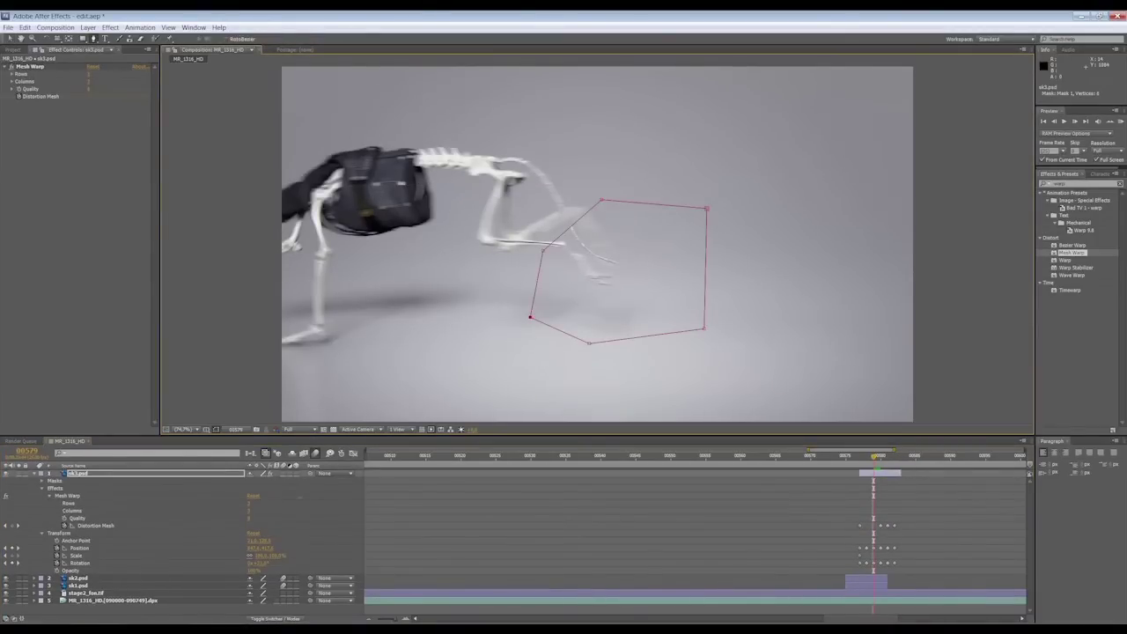
key(alt+shift+m)
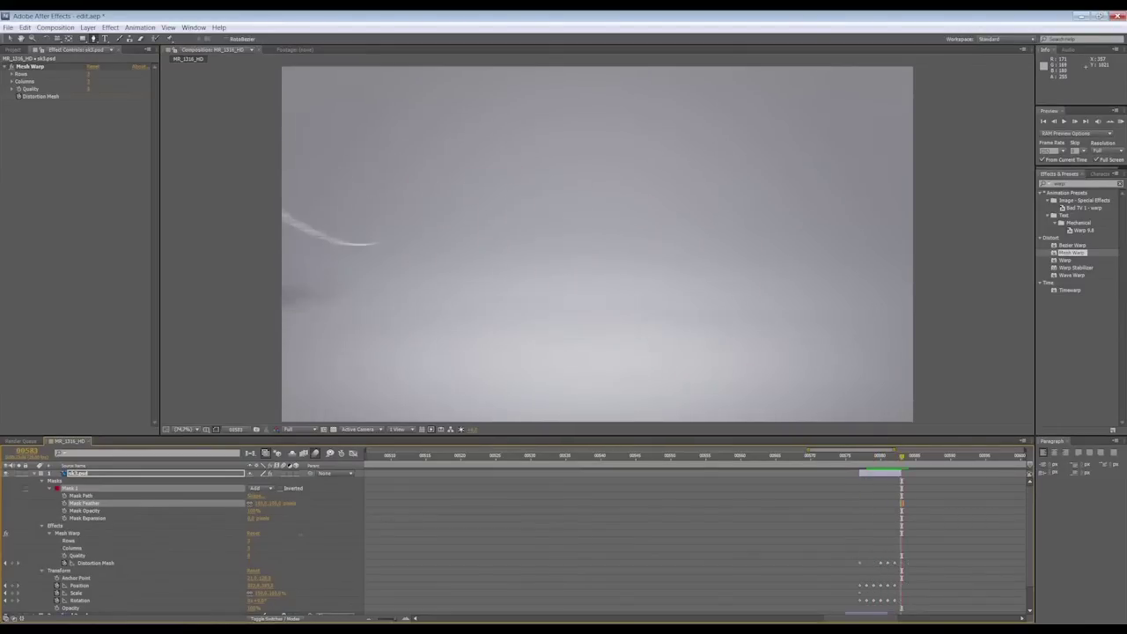
Add a Directional Blur effect to sk3.psd.
key(alt+t)
mouse_move(137, 95)
click(282, 143)
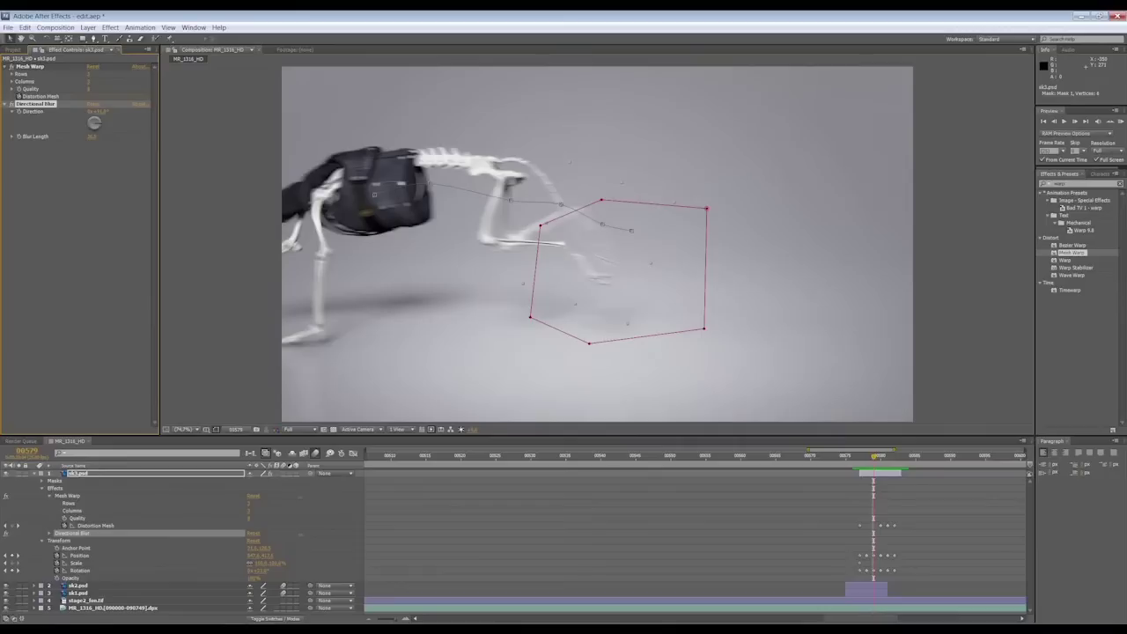
Inspect the bone layers and delete the duplicate sk3.psd layer.
click(36, 473)
click(79, 488)
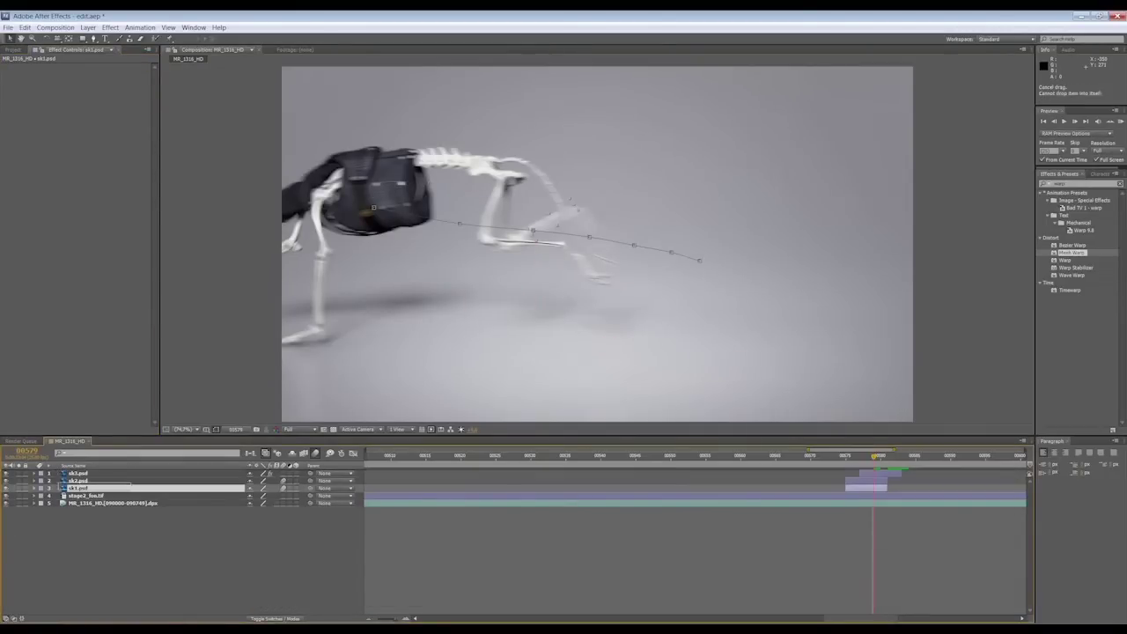
click(78, 481)
key(i)
click(522, 238)
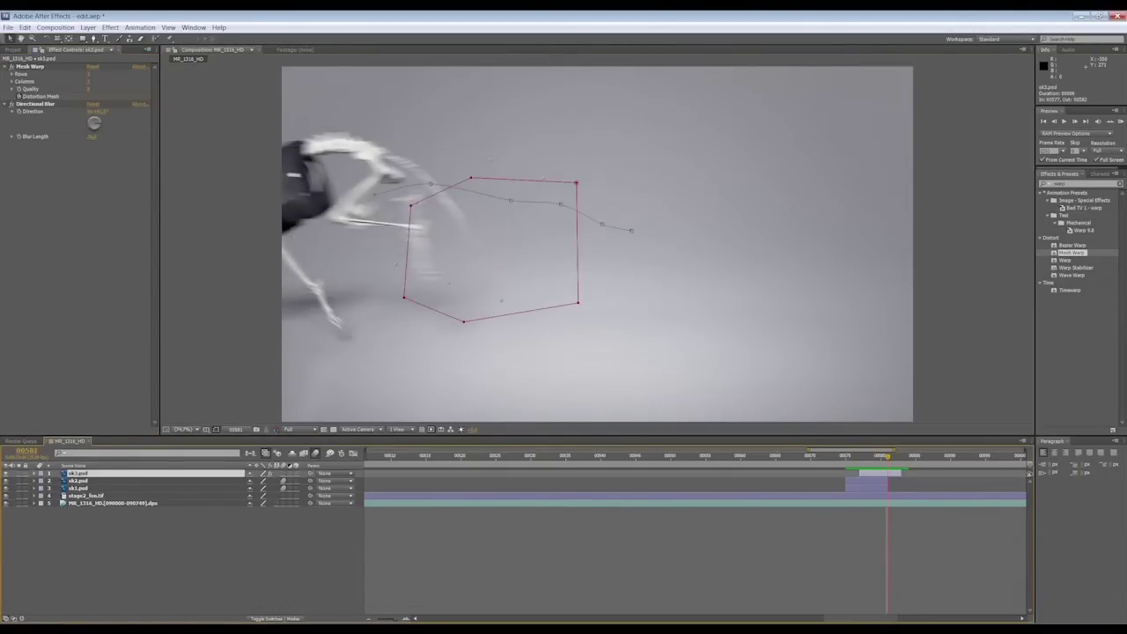
key(u)
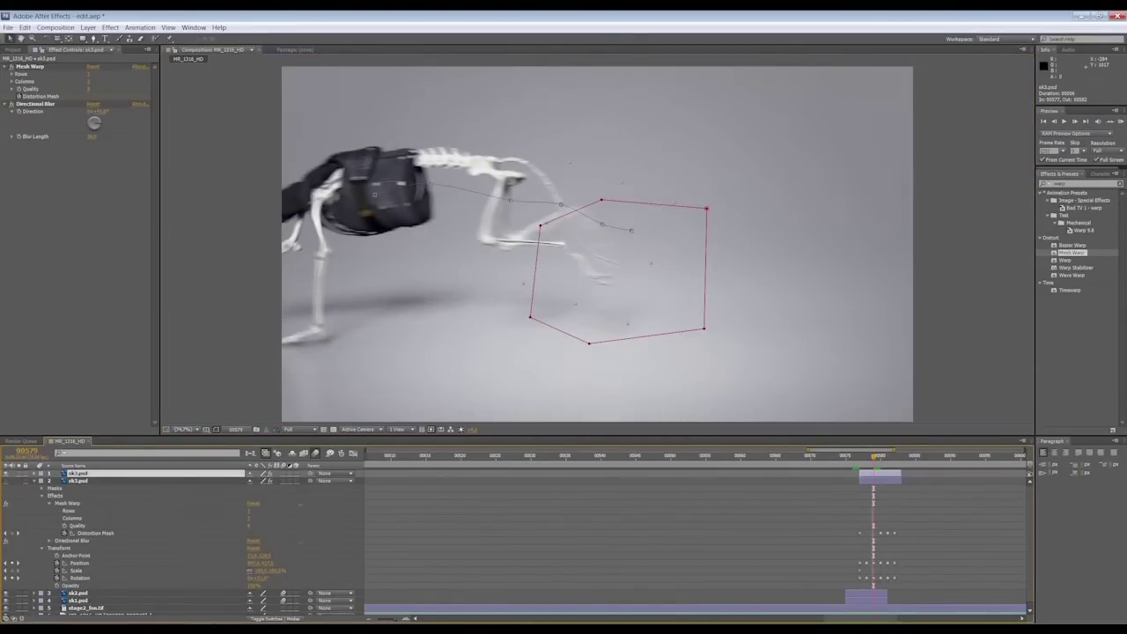
key(u)
click(36, 104)
click(77, 480)
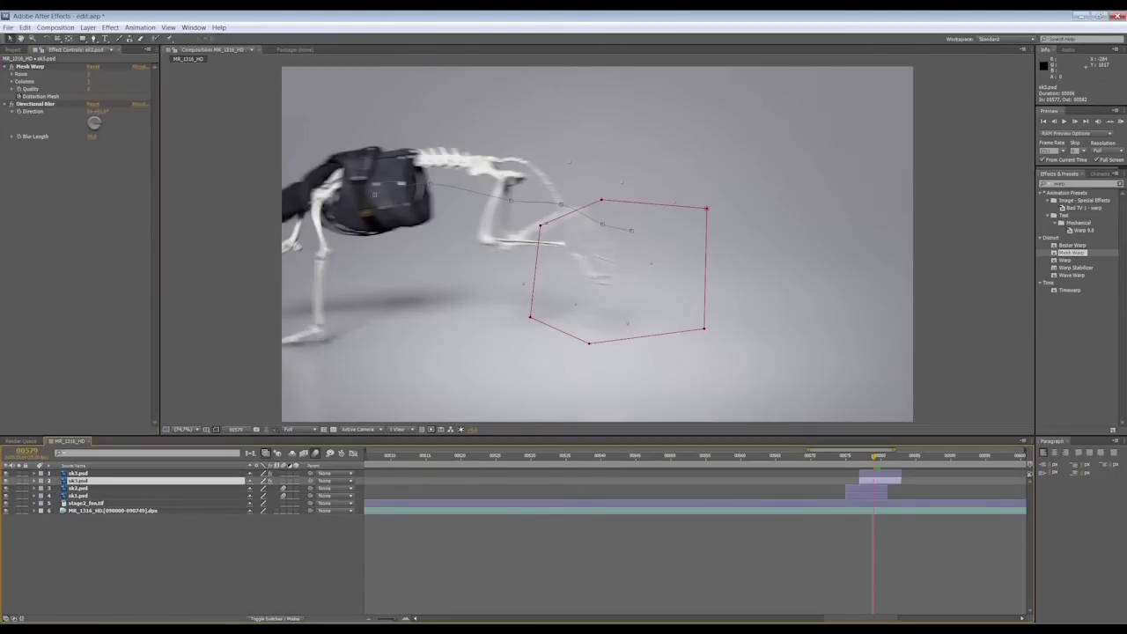
key(Delete)
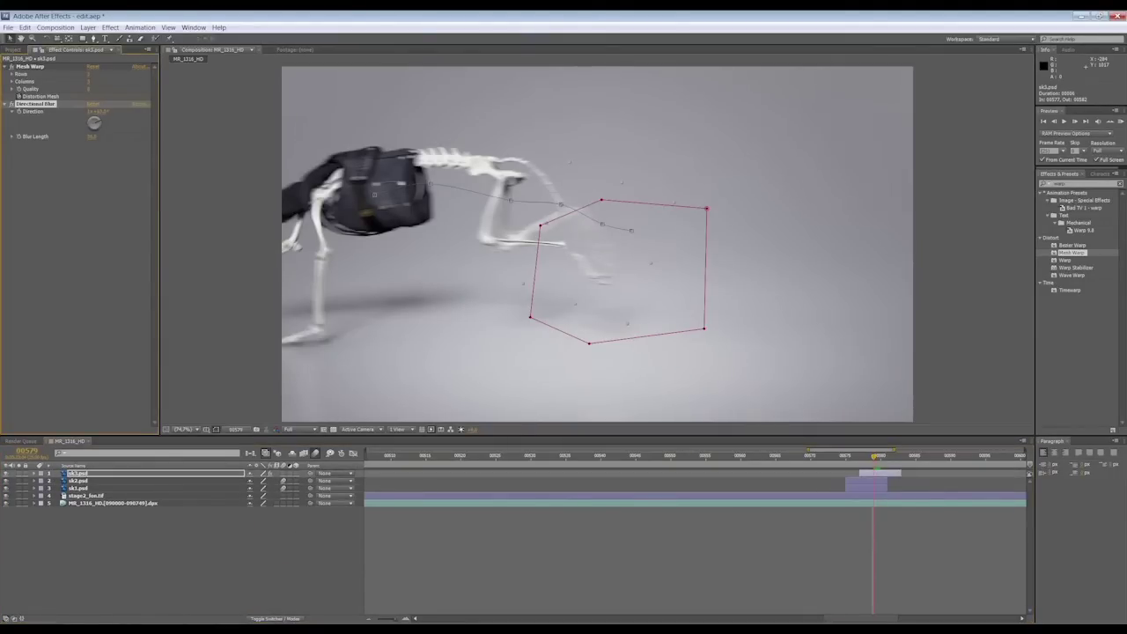
Play a preview of the composition.
key(space)
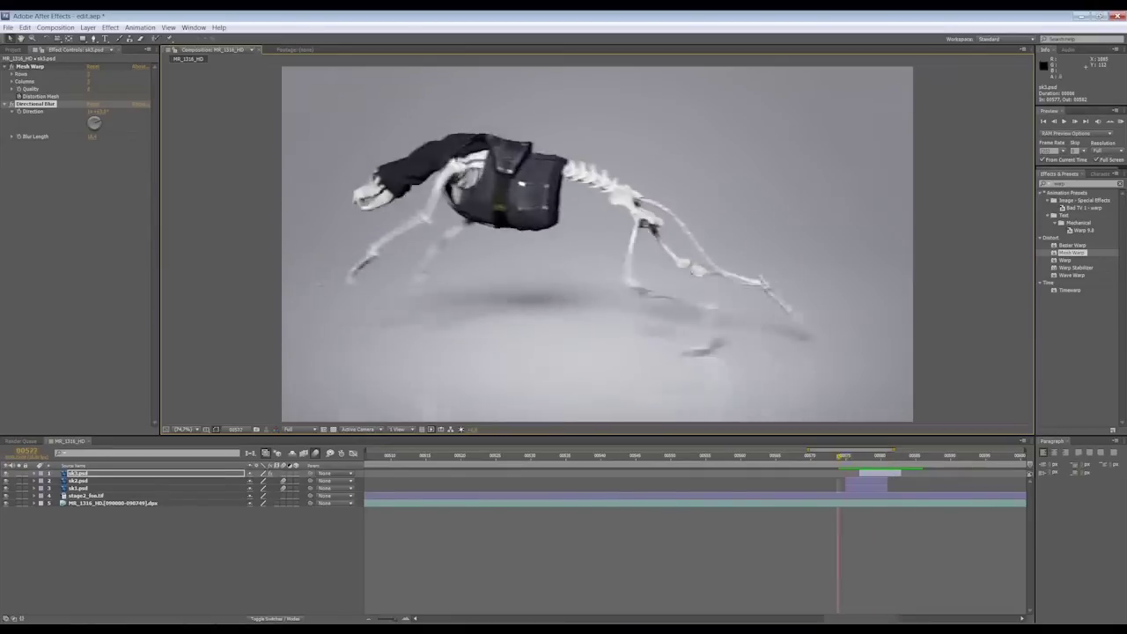
click(572, 247)
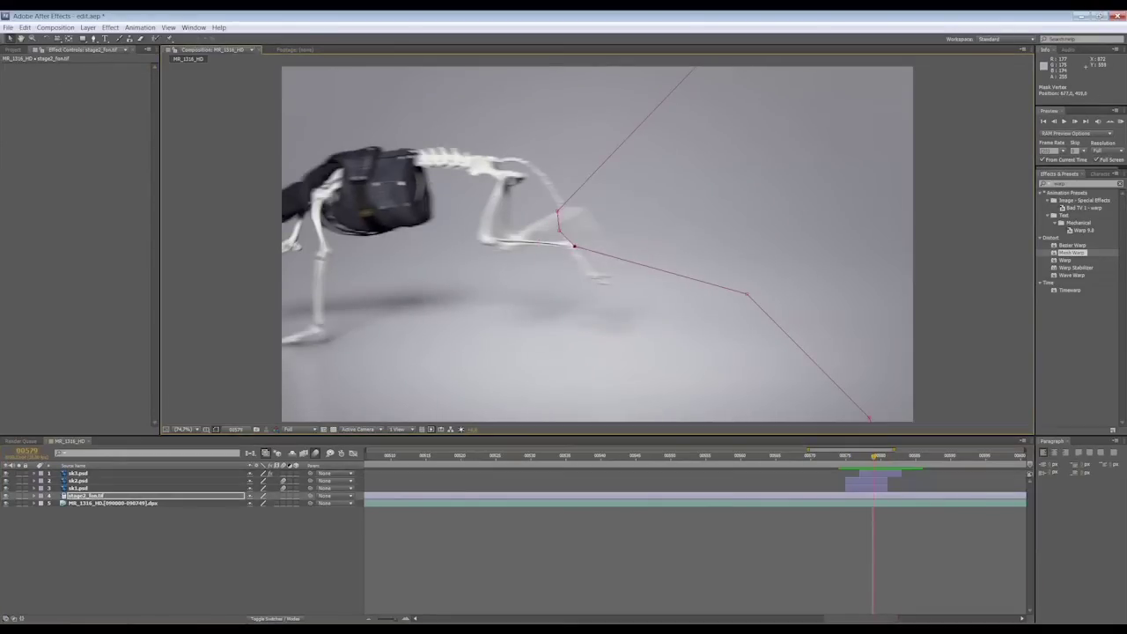
key(F2)
key(space)
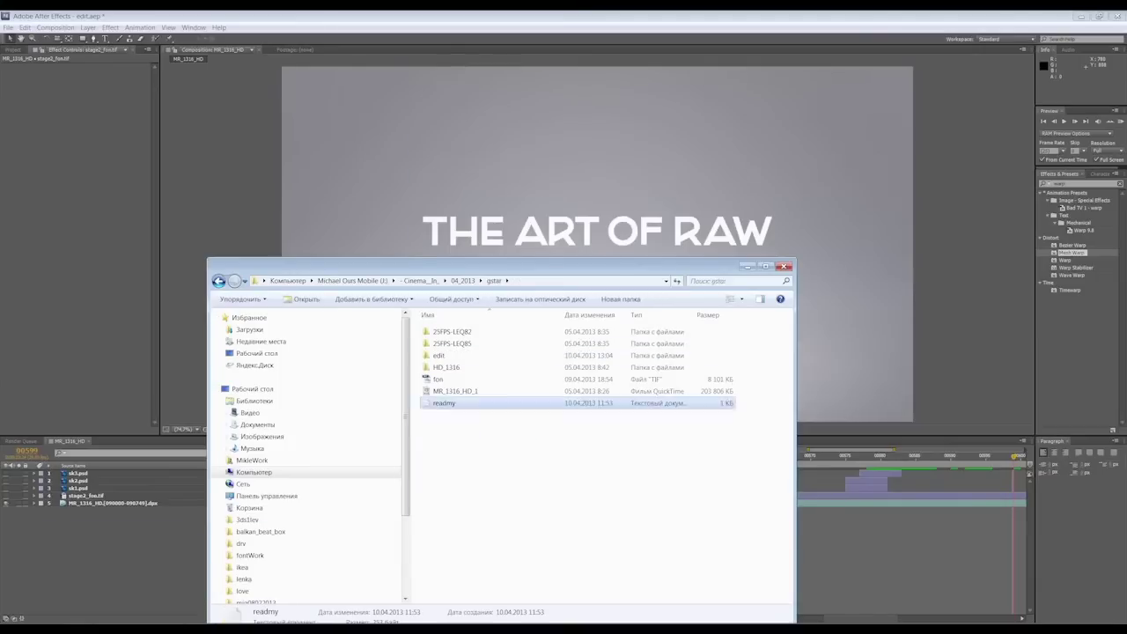
Copy the Russian title translation from the readmy notes into a new text line above THE ART OF RAW.
double_click(444, 403)
drag(174, 165, 217, 165)
right_click(209, 167)
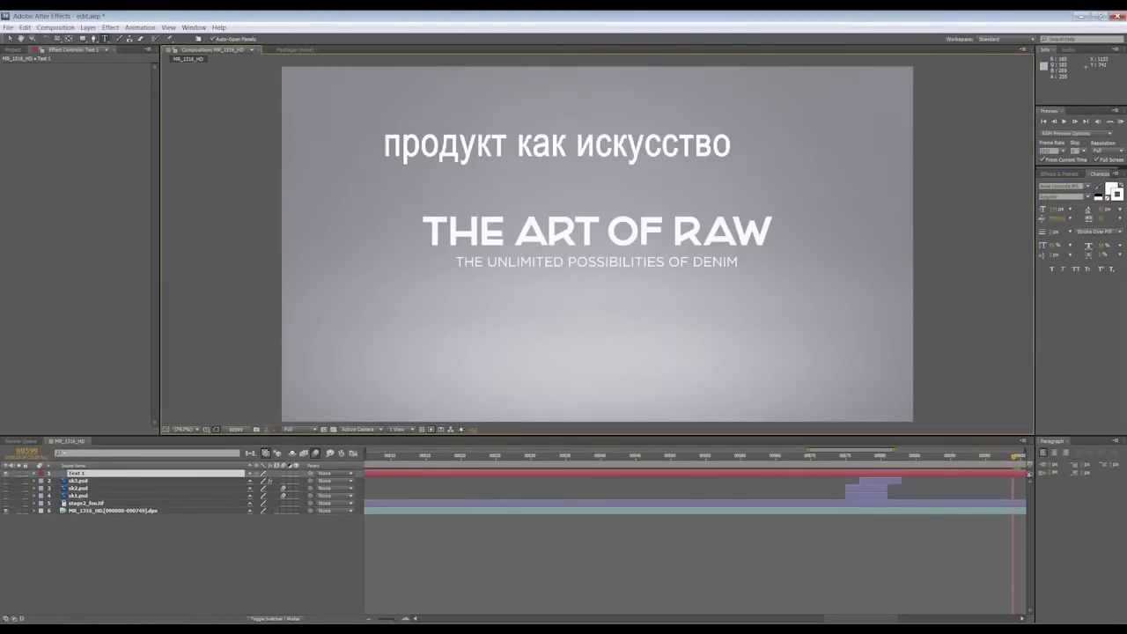
drag(394, 134, 394, 154)
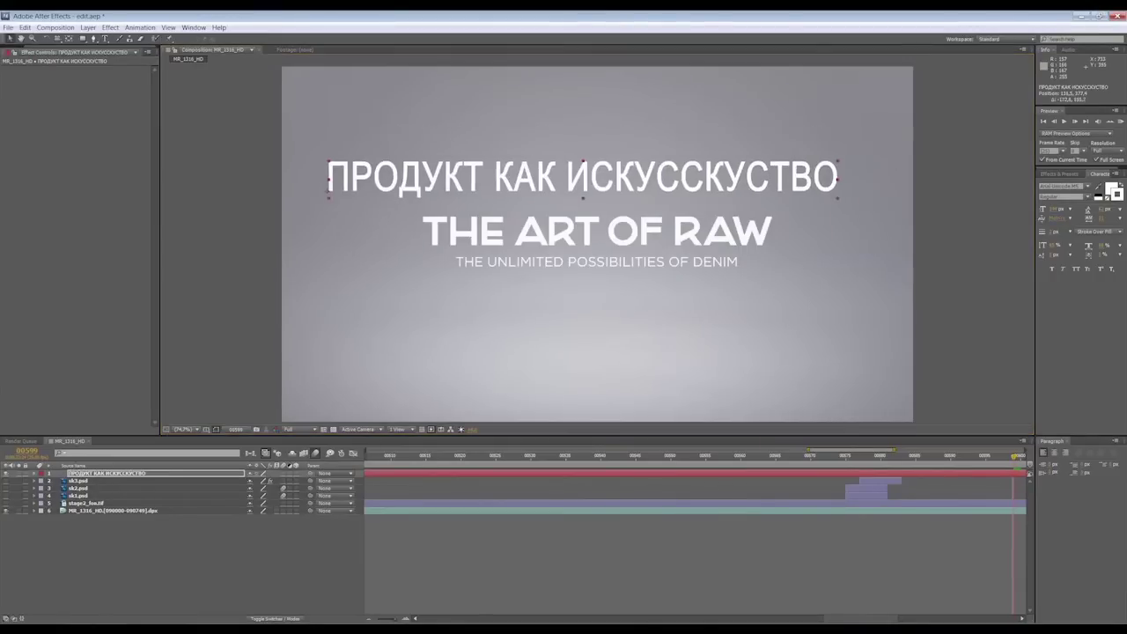
Try fonts on the Russian title and apply the bold sans face.
key(Down)
key(Down)
key(Down)
key(Down)
key(Down)
key(Down)
key(Down)
key(Down)
key(Down)
key(Down)
key(Down)
key(Down)
key(Down)
key(Down)
key(Down)
key(Down)
key(Down)
key(Down)
key(Down)
key(Down)
key(Down)
key(Down)
key(Down)
key(Down)
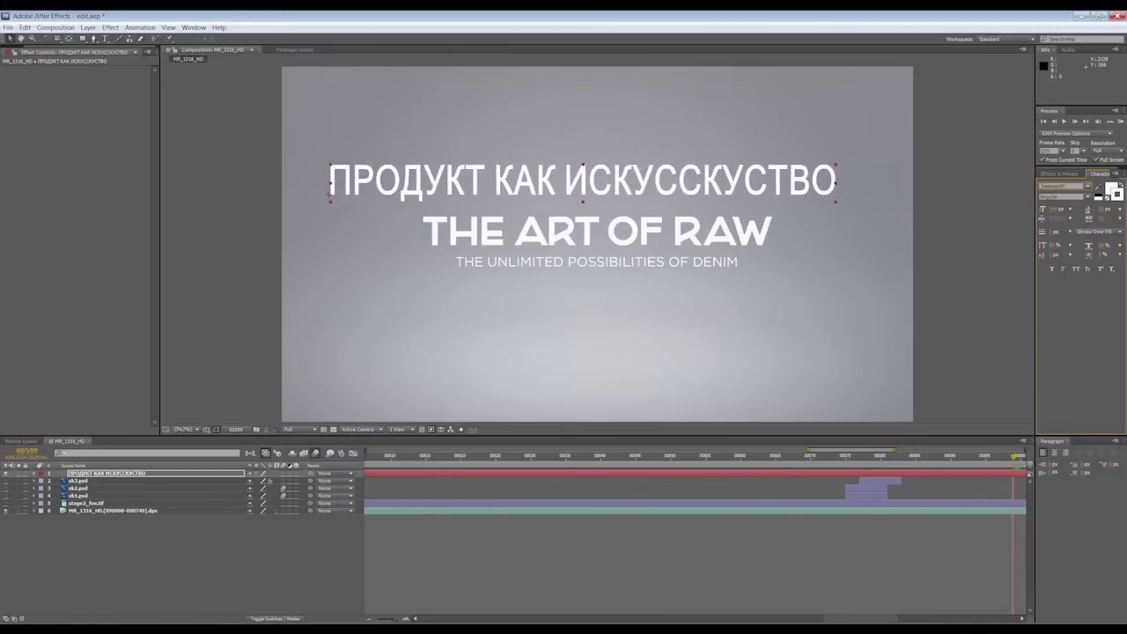
key(Down)
key(Down)
key(Down)
key(Down)
key(alt+Down)
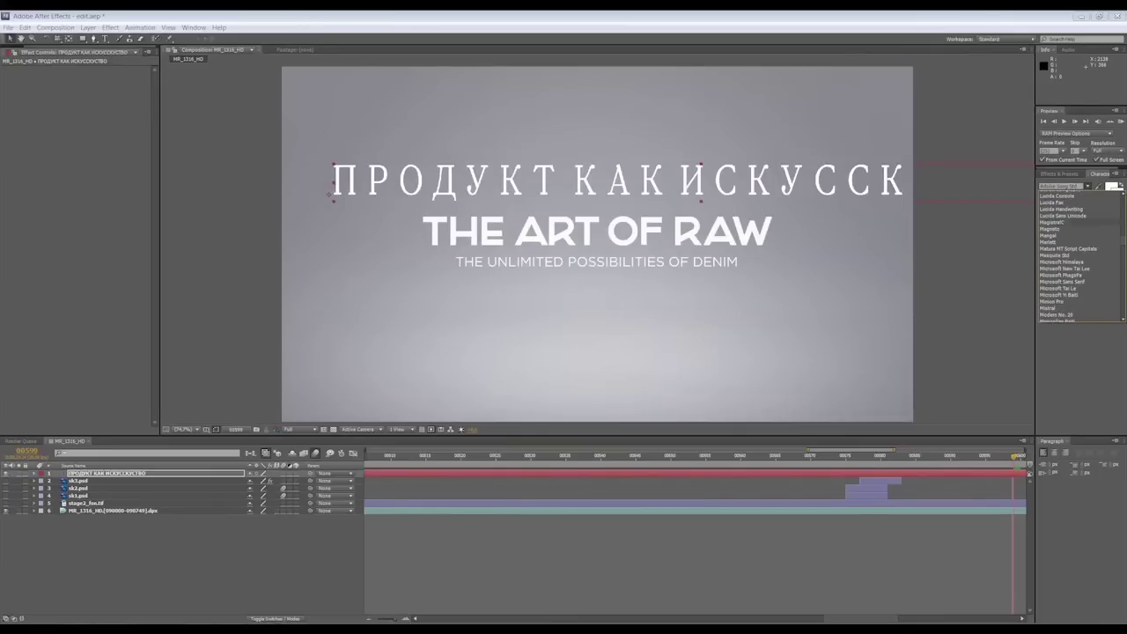
key(Return)
Scale down the Russian title, centre it just above THE ART OF RAW and widen its tracking.
drag(866, 180, 767, 184)
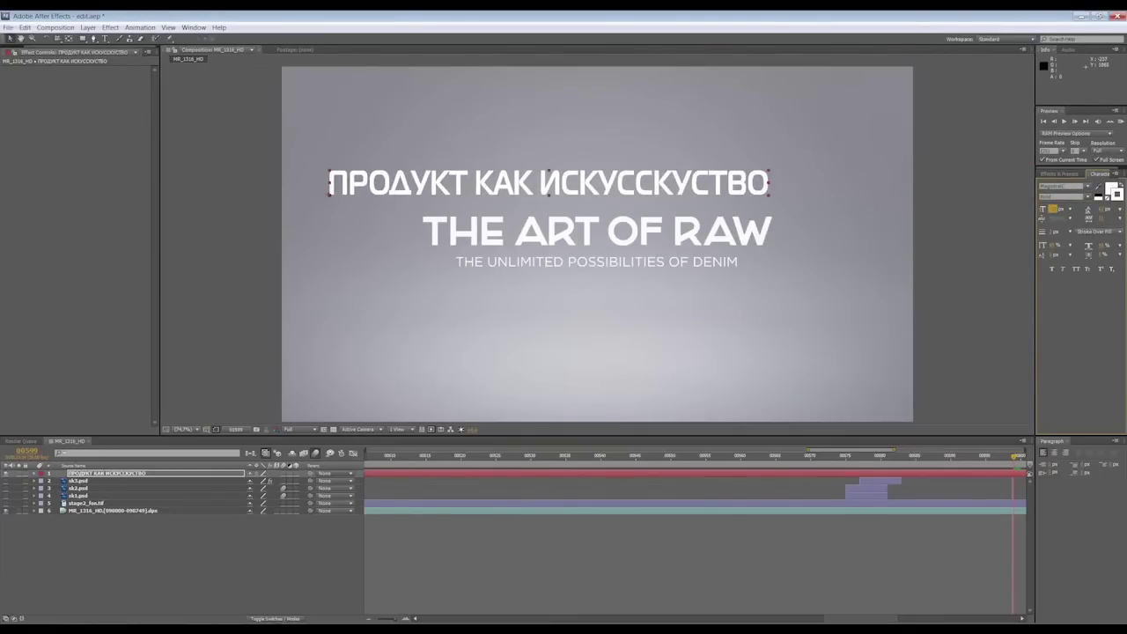
key(')
drag(546, 184, 590, 200)
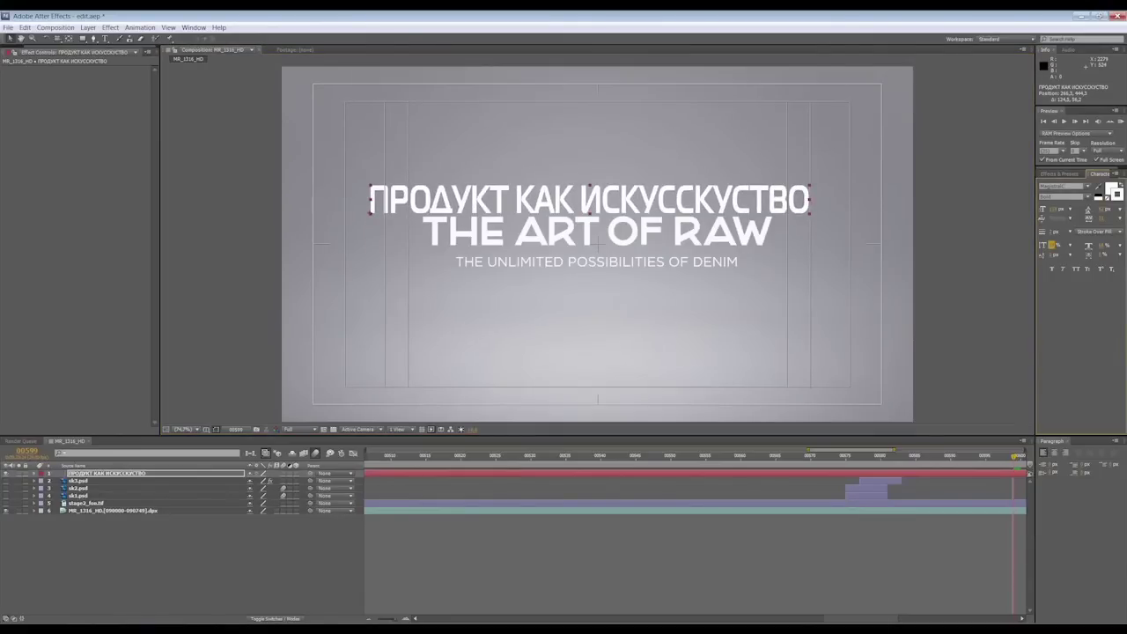
key(alt+Right)
key(alt+Right)
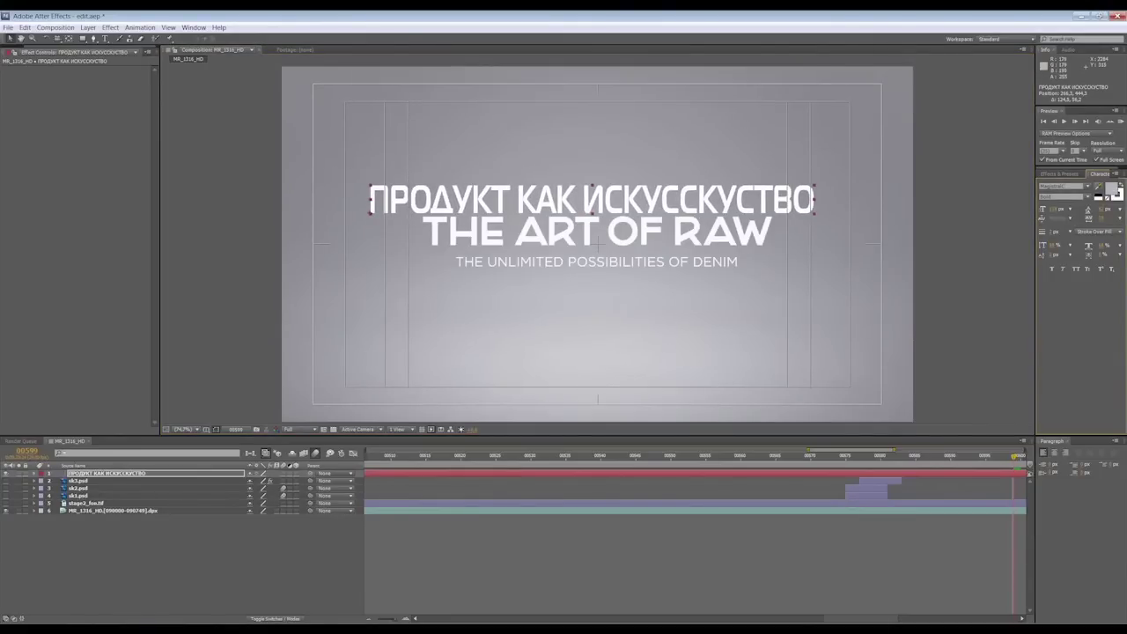
Duplicate the Russian title below the English subtitle and retype it as 'БЕЗГРАНИЧНЫЕ ВОЗМОЖНОСТИ'.
key(alt+Tab)
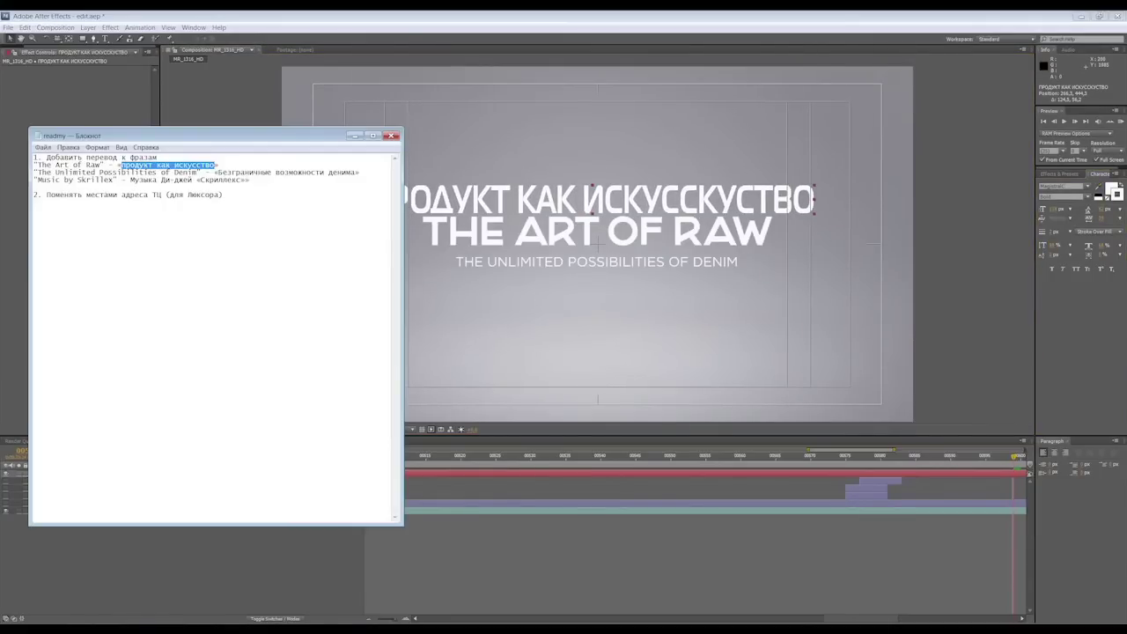
key(alt+Tab)
key(ctrl+d)
drag(592, 200, 592, 296)
text(Безграничные возможности денима)
text(БЕЗГРАНИЧНЫЕ ВОЗМОЖНОСТИ)
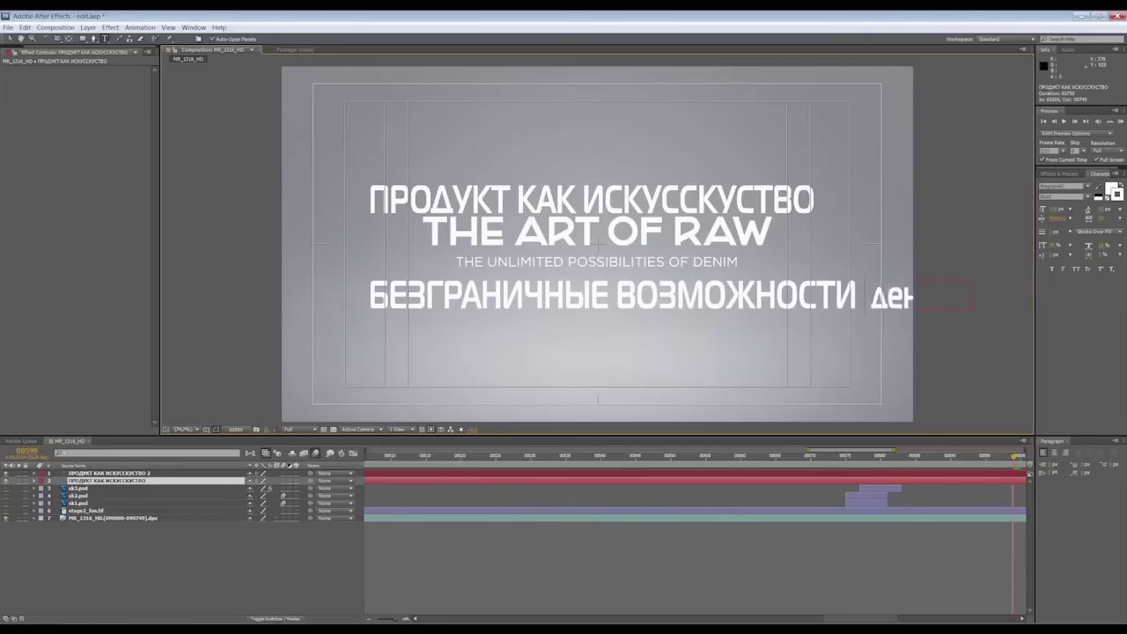
key(ctrl+a)
key(KP_Enter)
Shrink and centre the Russian subtitle, then nudge the Russian title down onto THE ART OF RAW.
key(ctrl+shift+comma)
key(ctrl+shift+comma)
key(ctrl+shift+comma)
mouse_move(520, 294)
mouse_down()
mouse_move(601, 280)
mouse_move(598, 262)
mouse_up()
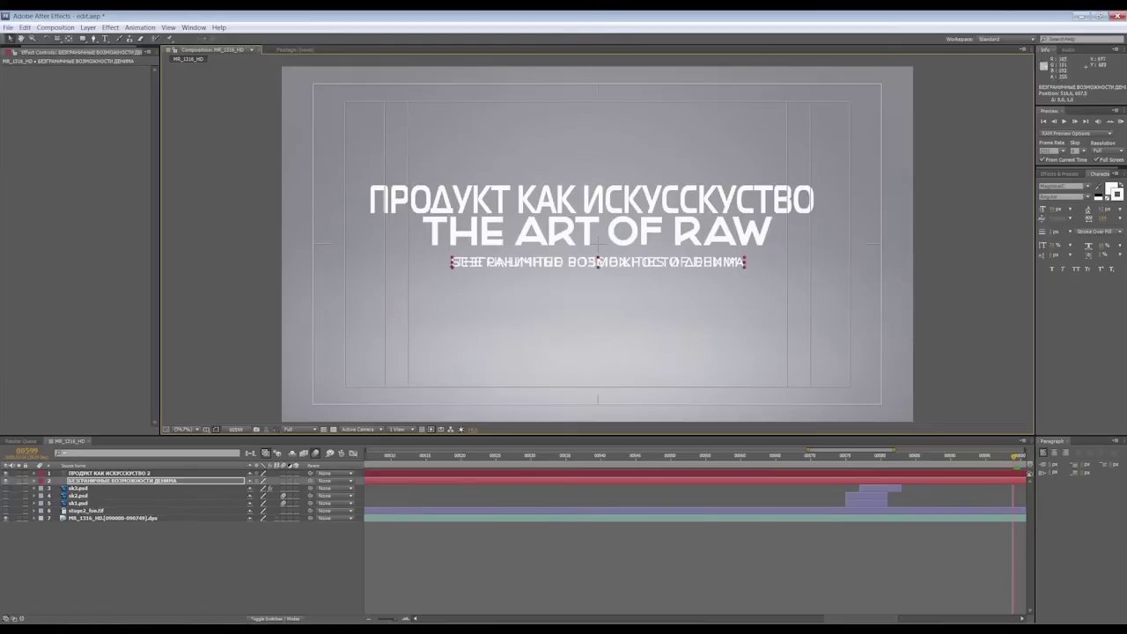
key(ctrl+Up)
key(shift+Down)
key(shift+Down)
key(shift+Down)
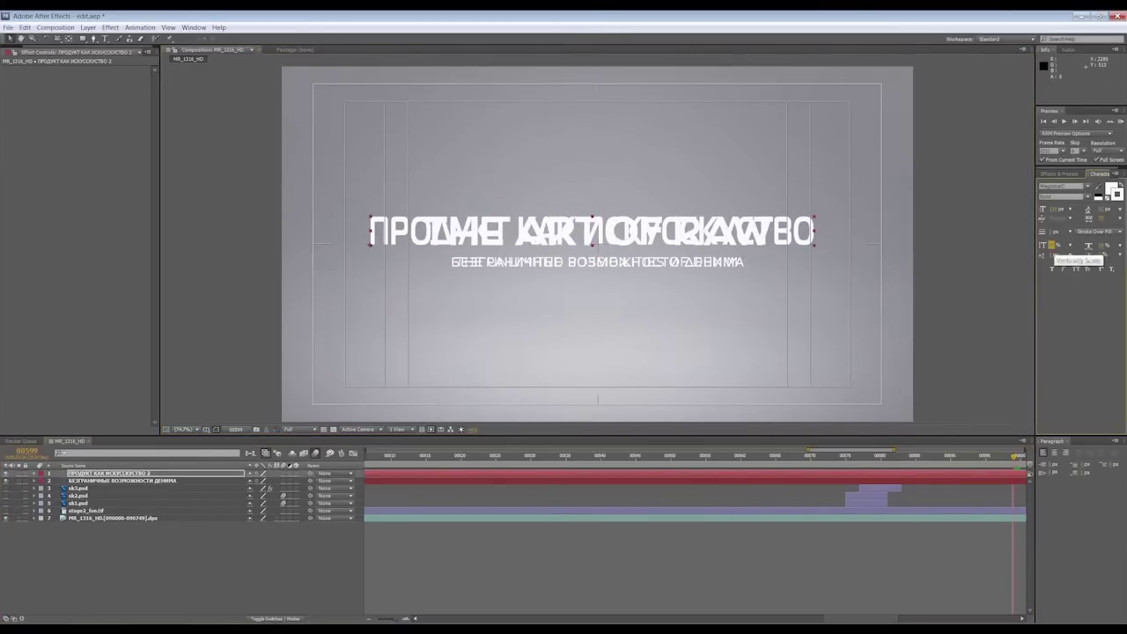
Keyframe the Russian title's Position, trim it to start near frame 00571, and preview the animation.
click(35, 473)
click(35, 533)
click(42, 547)
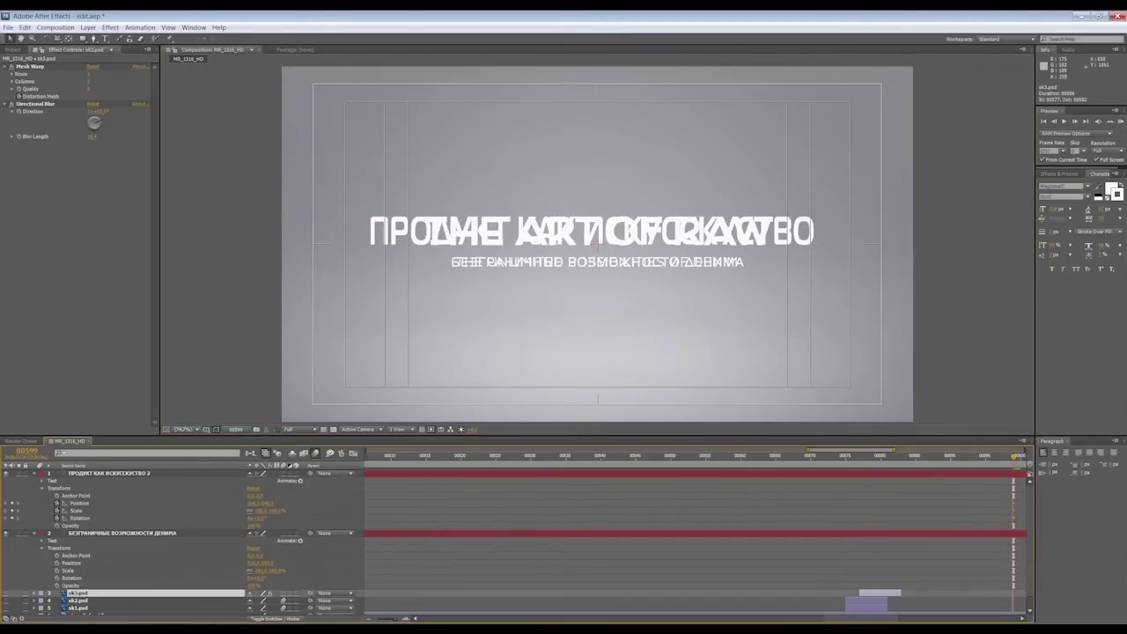
drag(936, 455, 873, 455)
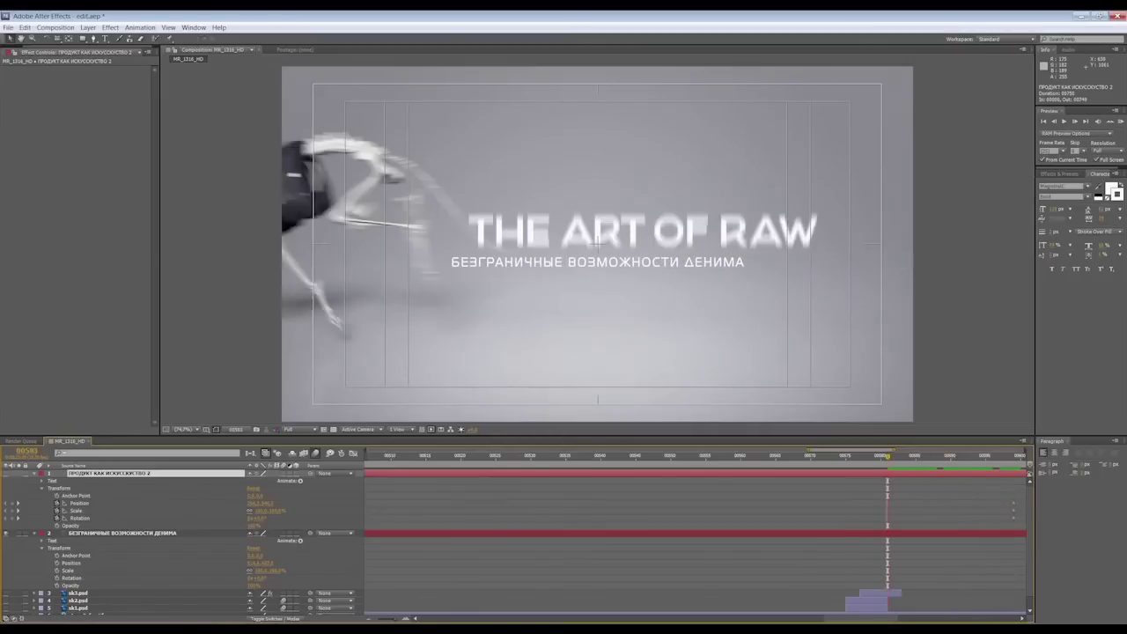
click(79, 502)
key(Page_Up)
key(Page_Up)
key(Page_Up)
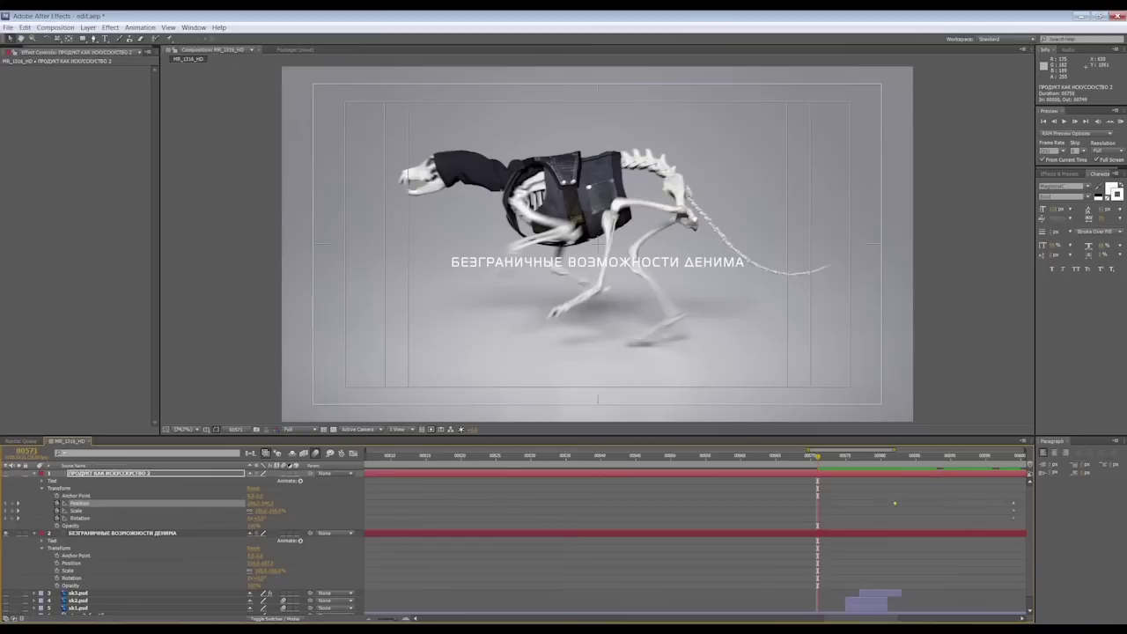
click(79, 503)
key(alt+bracketleft)
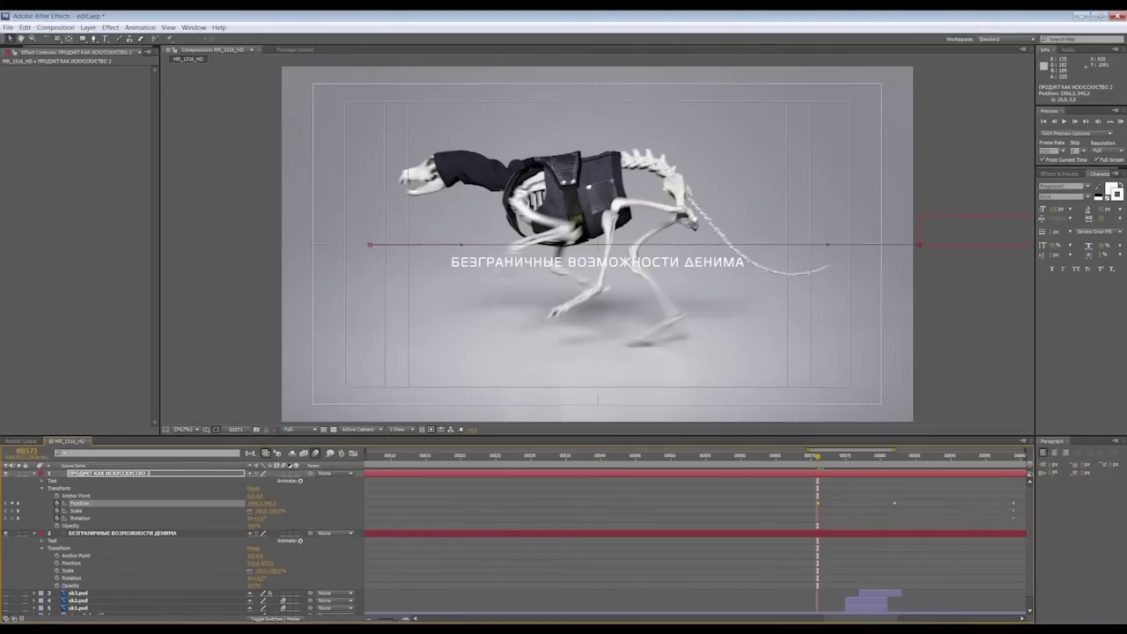
key(Page_Down)
key(Page_Down)
key(space)
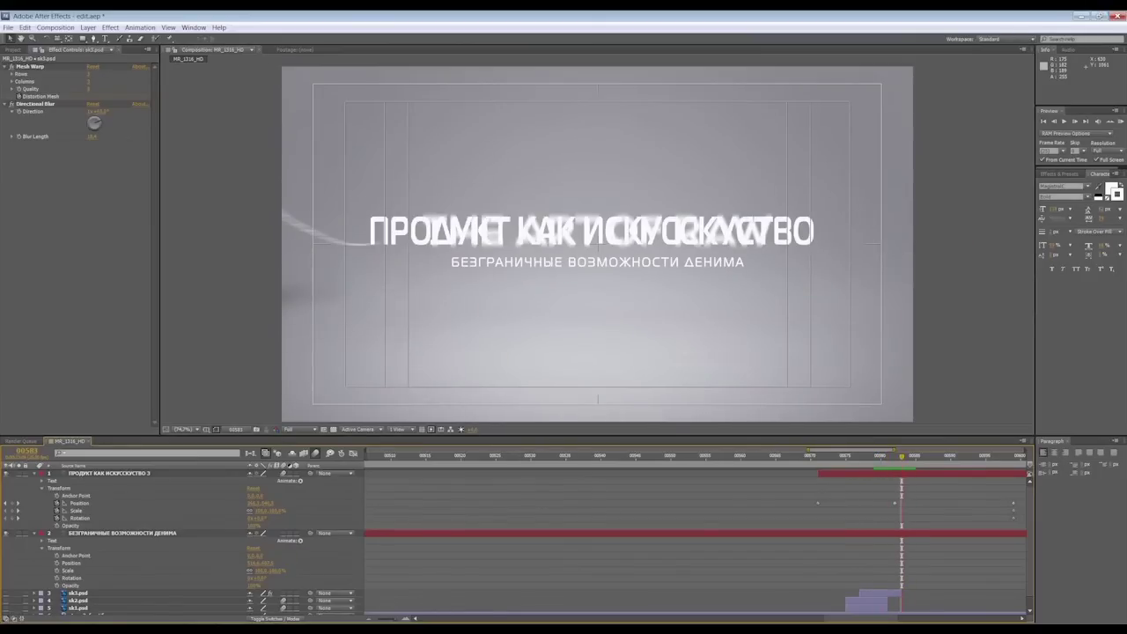
Add a Directional Blur to the Russian title and adjust its Blur Length.
click(110, 473)
click(110, 27)
click(132, 42)
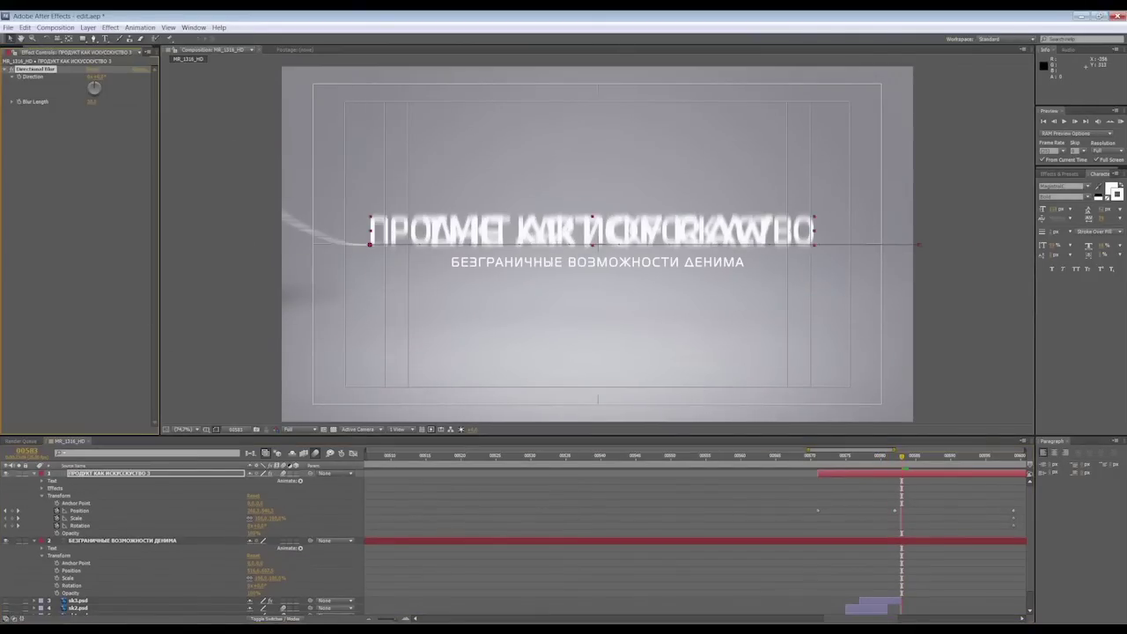
click(92, 101)
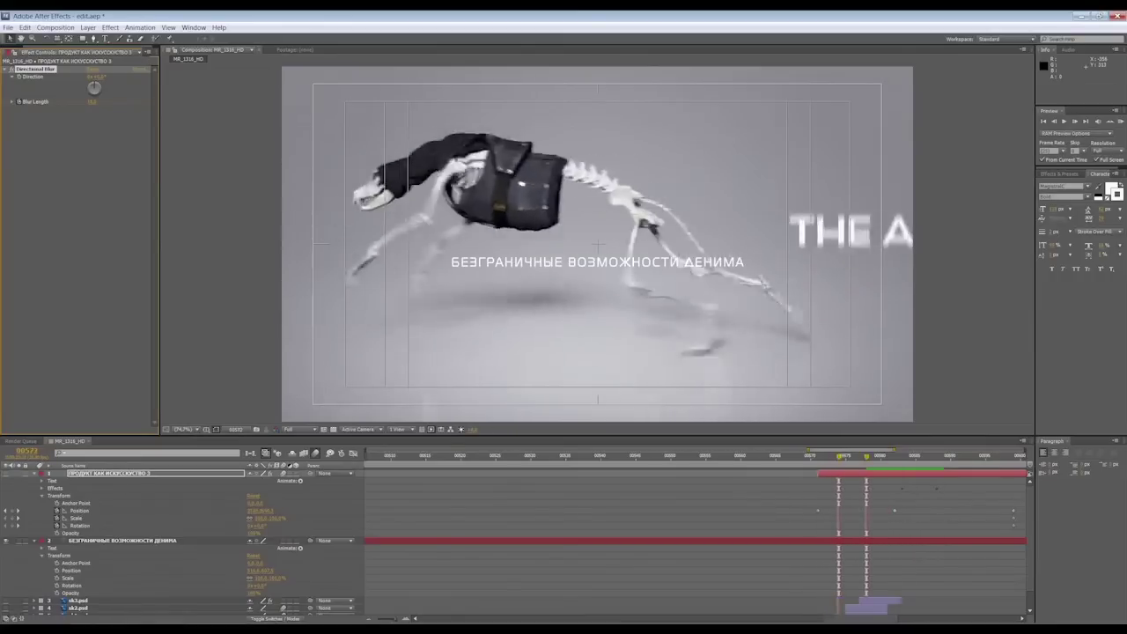
key(equal)
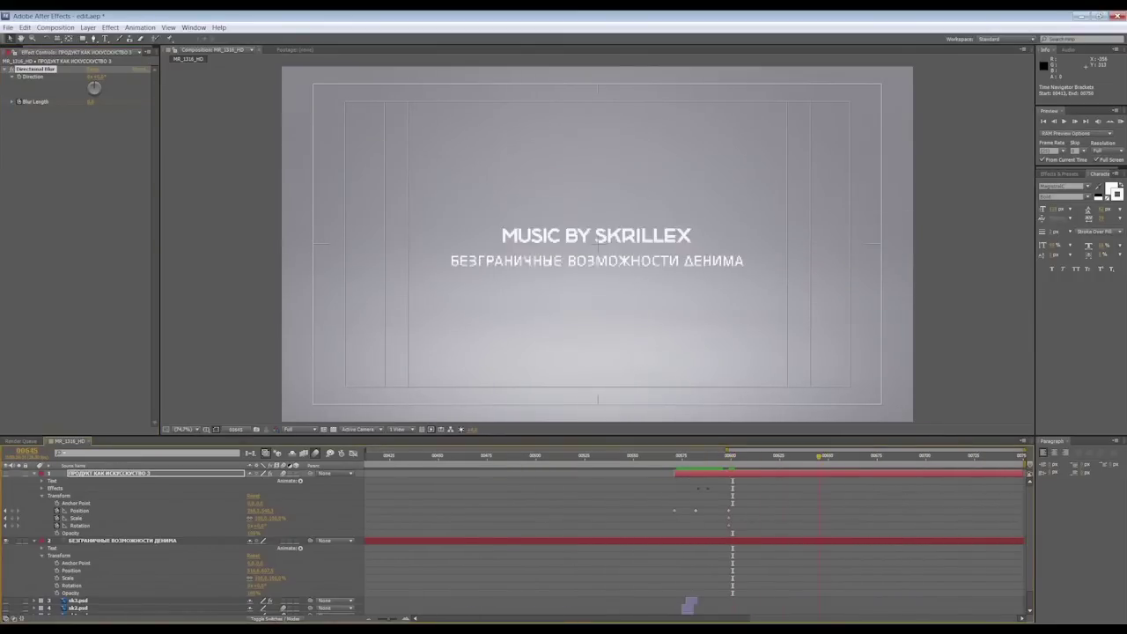
Reveal the Russian title's Directional Blur Direction and Blur Length and check the transition around frame 00629.
click(786, 467)
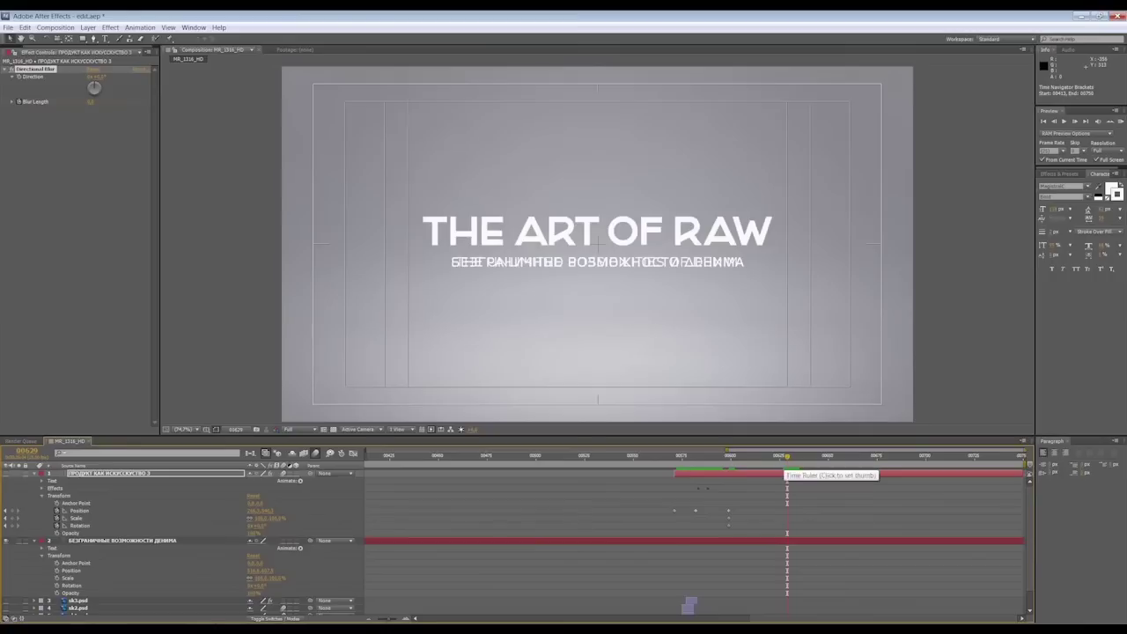
key(Page_Down)
click(41, 488)
click(49, 495)
key(Page_Down)
key(Page_Down)
key(Page_Down)
key(Page_Down)
key(Page_Down)
key(Page_Down)
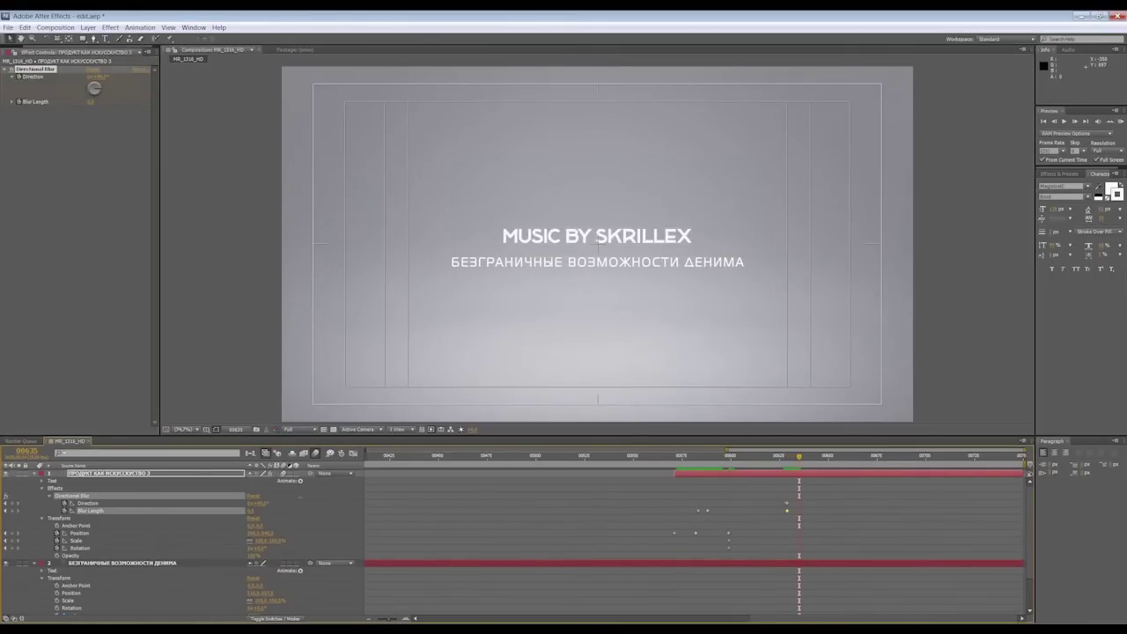
key(Page_Up)
key(Page_Up)
key(Page_Up)
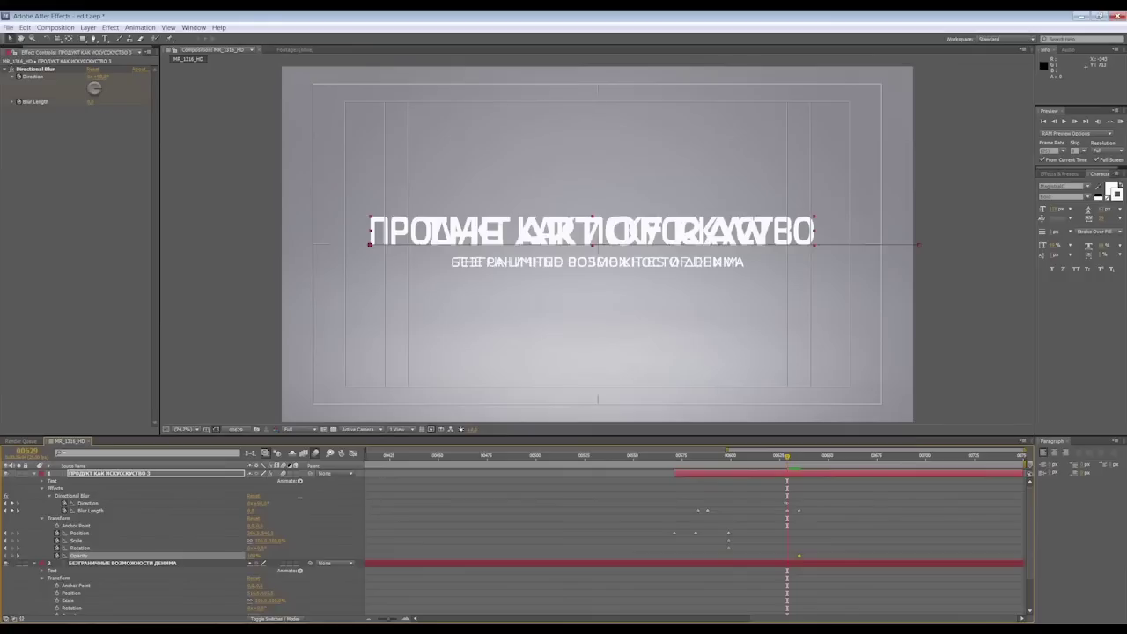
key(Page_Down)
key(Page_Down)
key(Page_Down)
key(Page_Down)
key(Page_Down)
key(Page_Up)
key(Page_Up)
key(Page_Up)
Keyframe the Russian subtitle's Position at frame 00583, shifted right so it slides in.
scroll(176, 546, down, 2)
click(123, 481)
key(Page_Up)
key(Page_Up)
key(Page_Up)
key(Page_Up)
key(Page_Up)
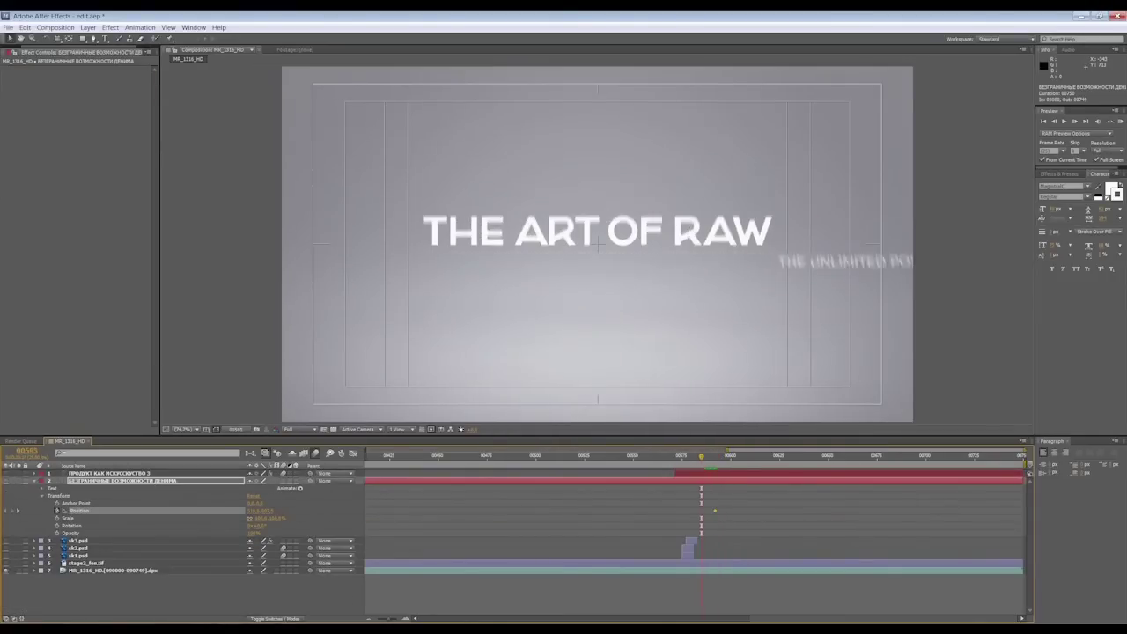
key(Page_Up)
key(Page_Up)
key(Page_Up)
key(shift+Right)
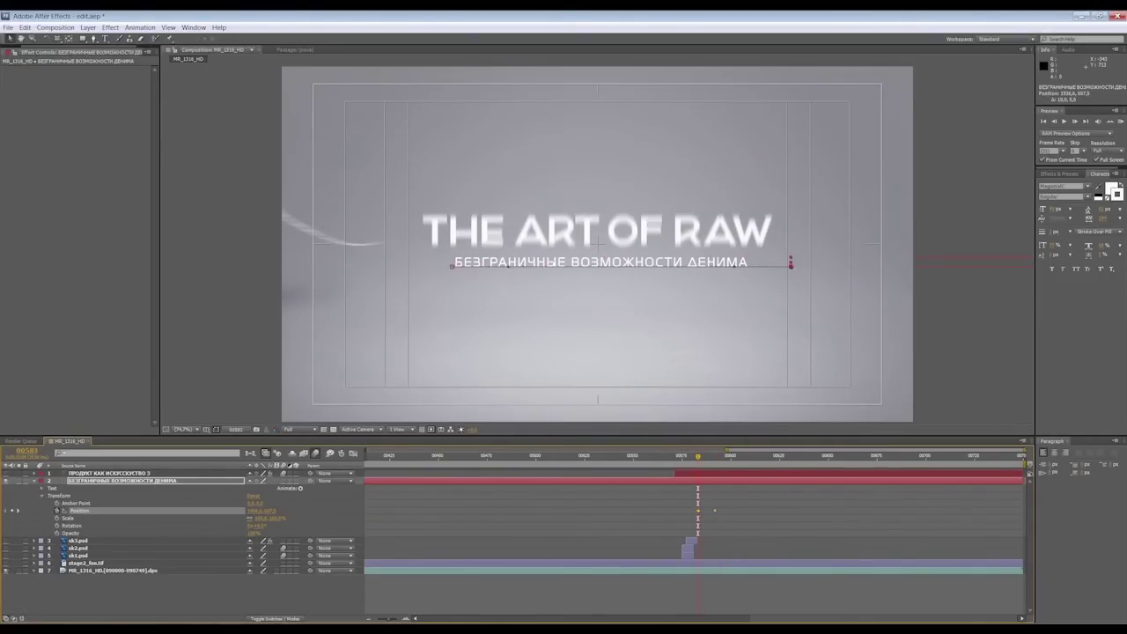
click(109, 472)
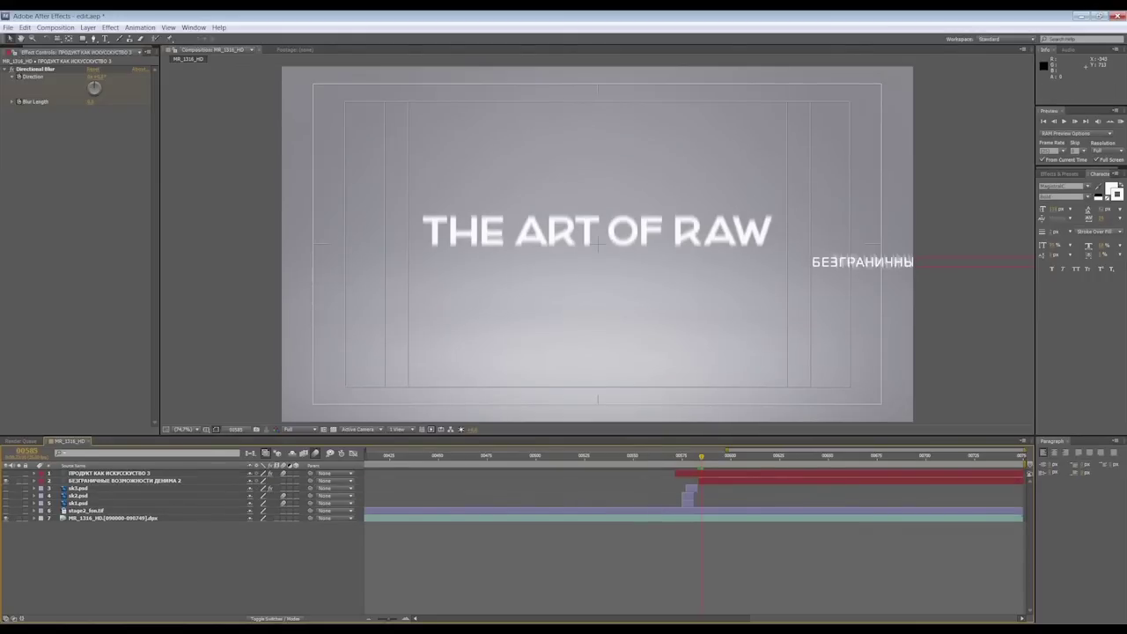
key(Page_Down)
key(Page_Down)
With the Russian subtitle layer selected, step back three frames and preview the finished shot full-screen.
key(ctrl+Down)
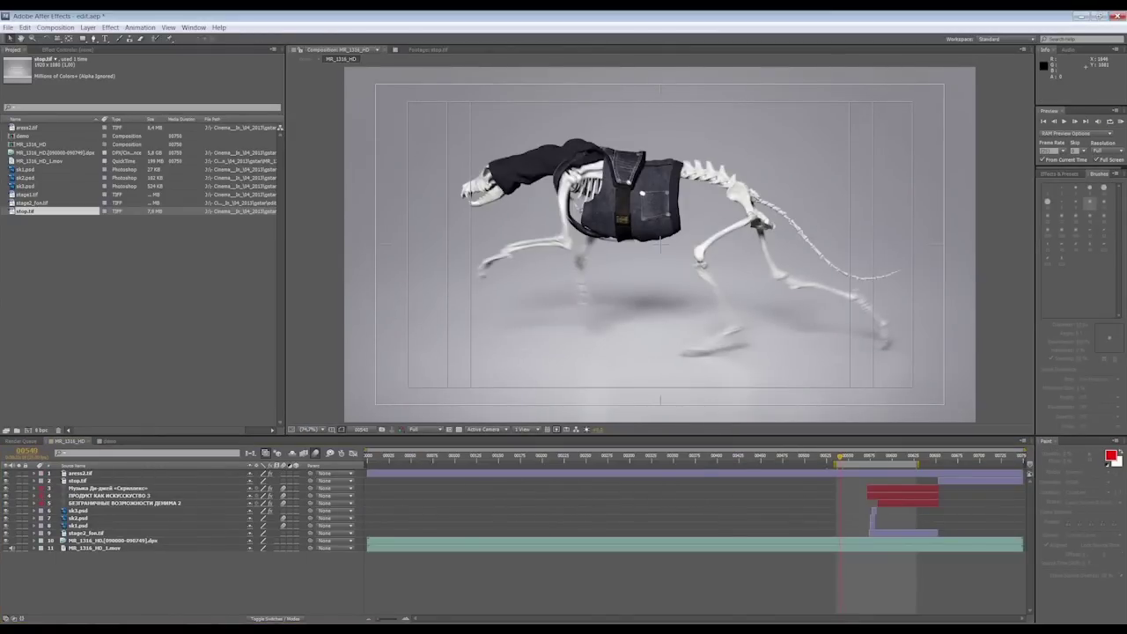
key(Page_Up)
key(Page_Up)
key(Page_Up)
key(KP_0)
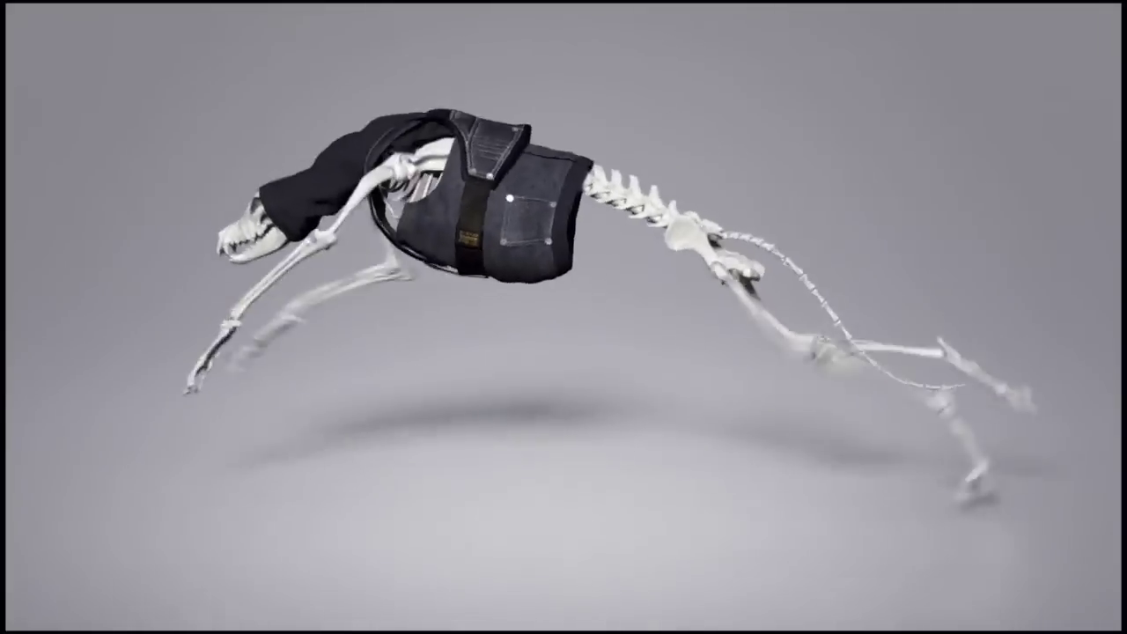